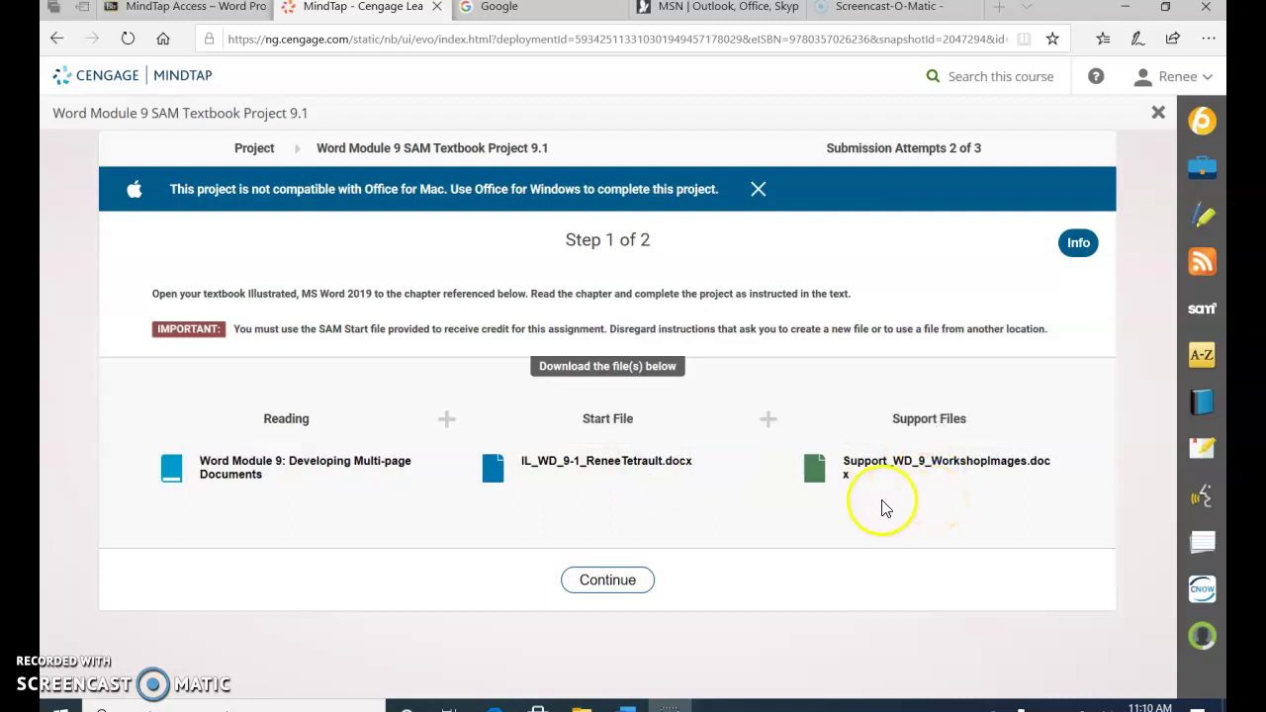
Open the IL_WD_9-1 start file from the project page in Word with editing enabled and display it in Outline view.
{"action": "left_click", "coordinate": [602, 472]}
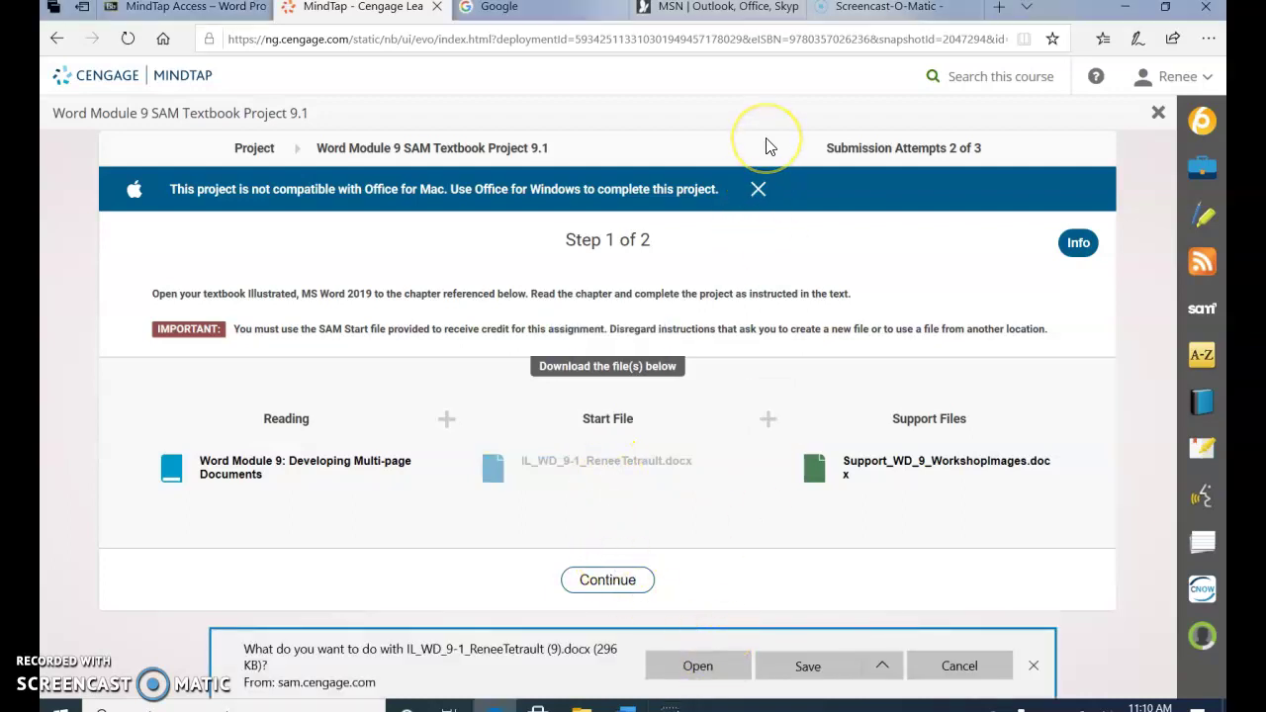
{"action": "left_click", "coordinate": [697, 666]}
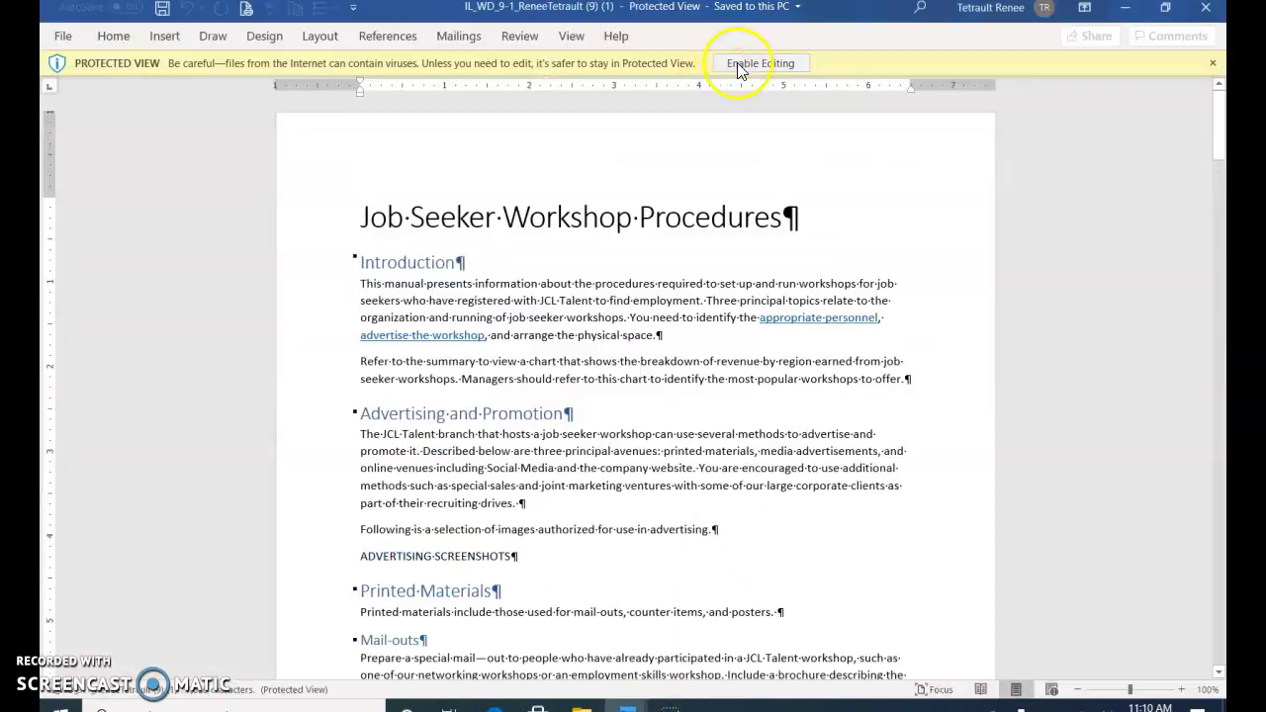
{"action": "left_click", "coordinate": [736, 66]}
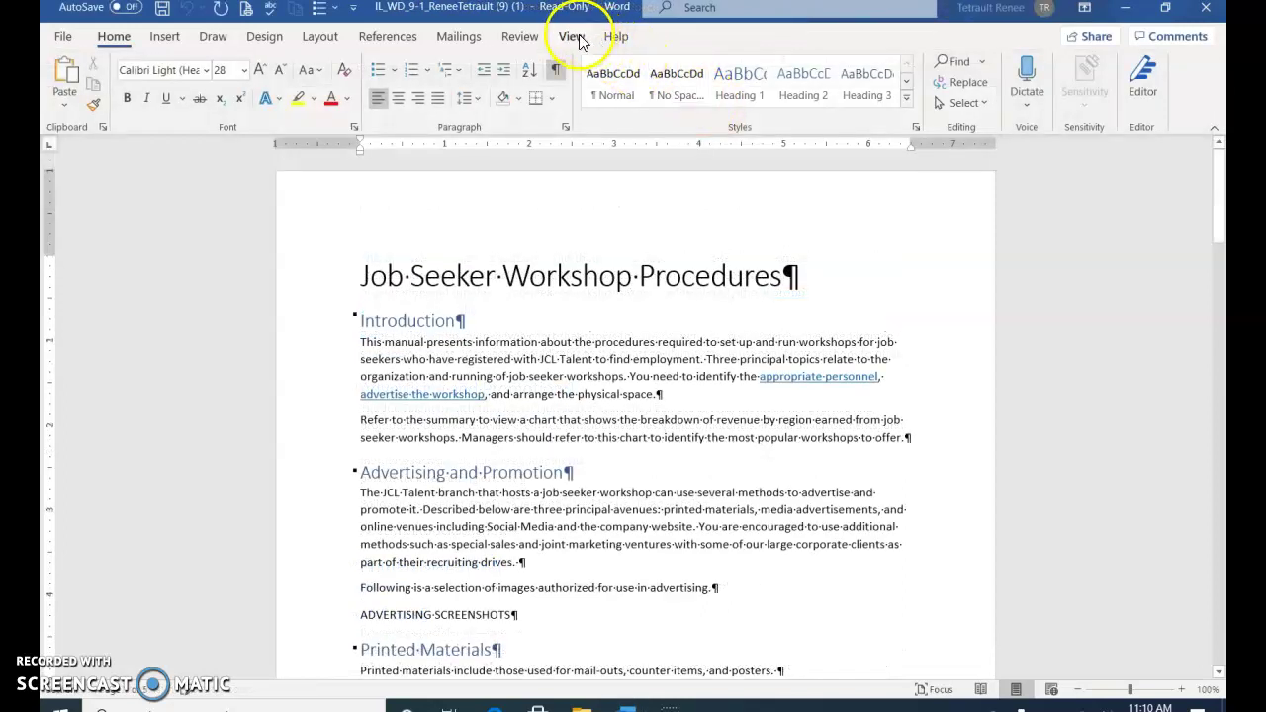
{"action": "left_click", "coordinate": [577, 39]}
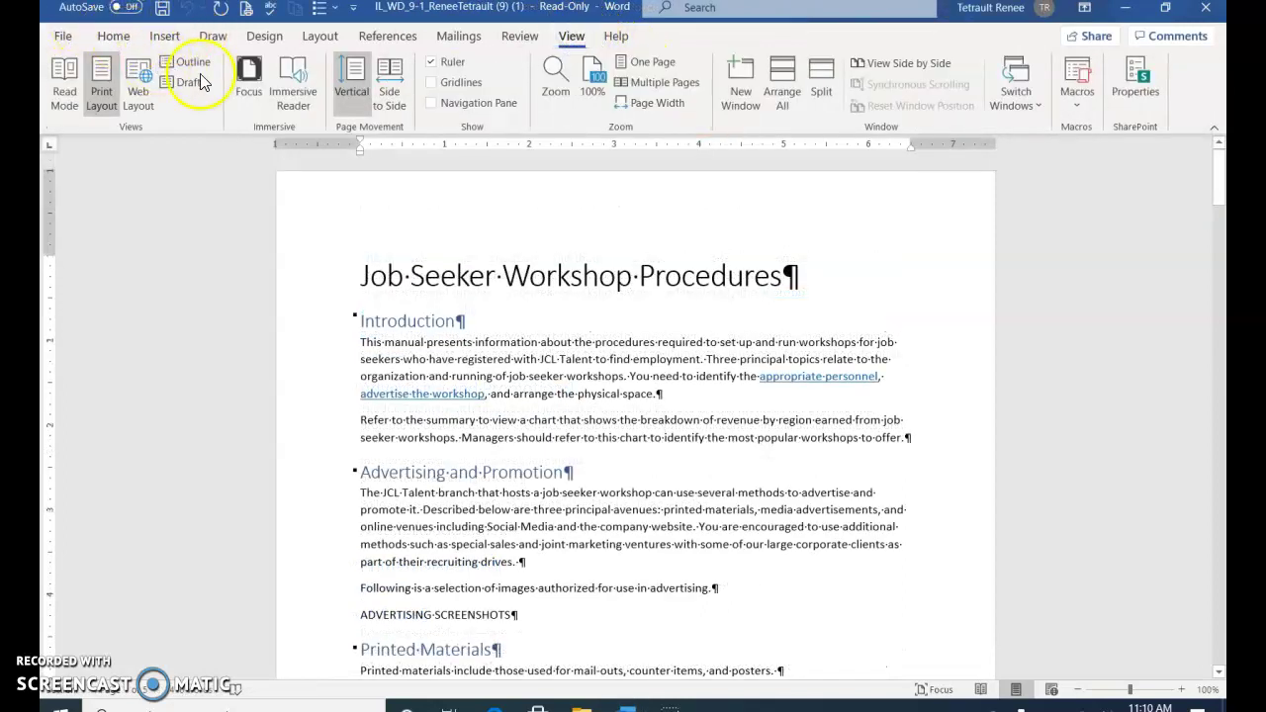
{"action": "left_click", "coordinate": [186, 61]}
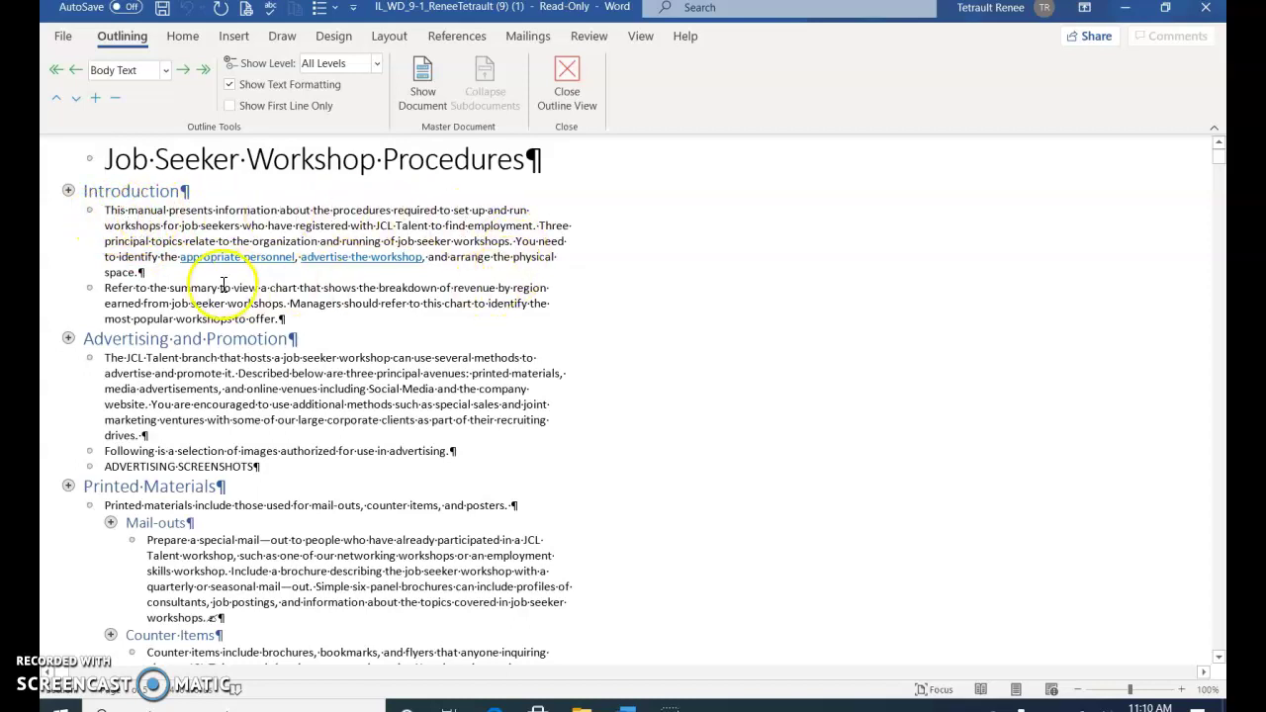
Limit the outline to the first line of each paragraph and restore the full text.
{"action": "left_click", "coordinate": [230, 106]}
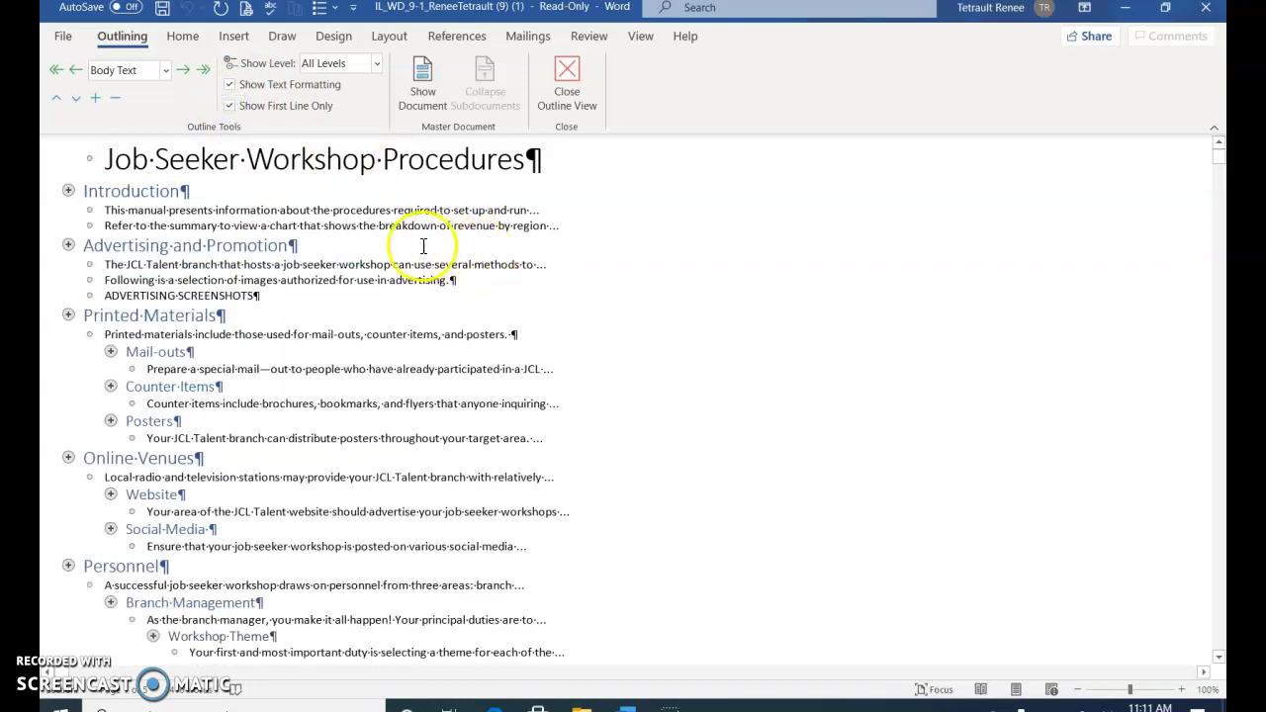
{"action": "scroll", "coordinate": [292, 396], "scroll_direction": "down", "scroll_amount": 1}
{"action": "scroll", "coordinate": [296, 415], "scroll_direction": "up", "scroll_amount": 1}
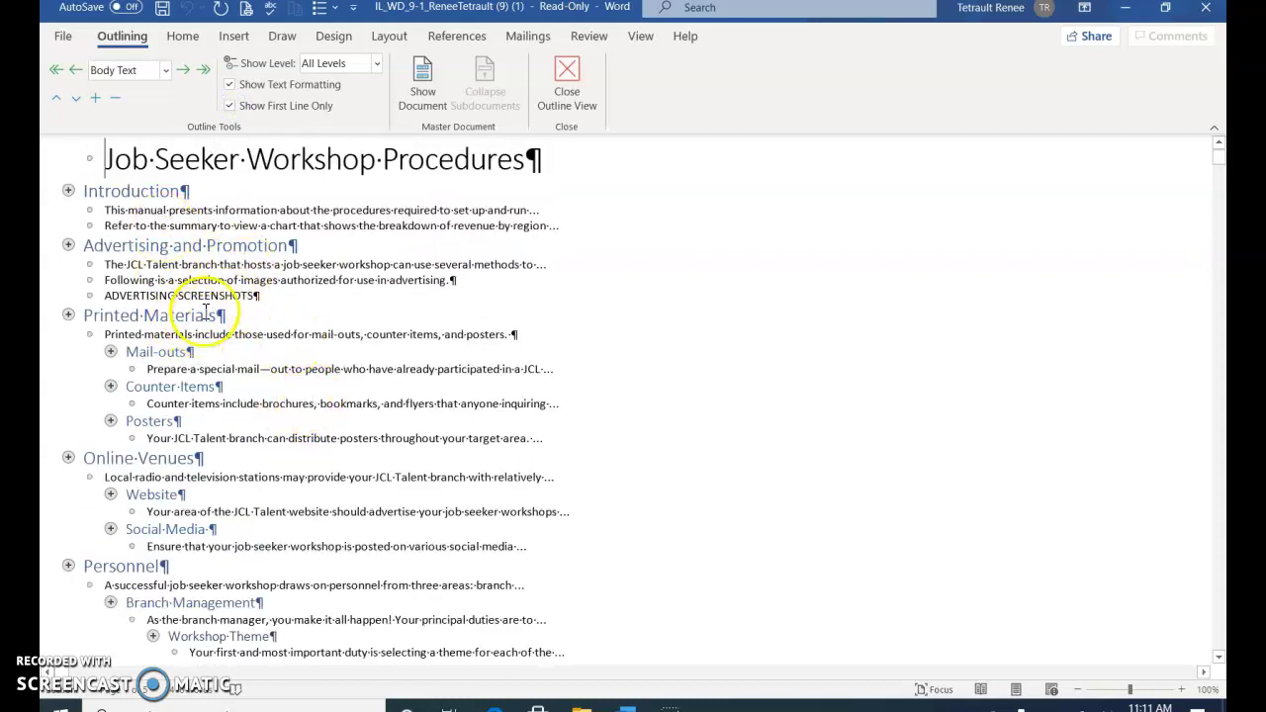
{"action": "left_click", "coordinate": [245, 105]}
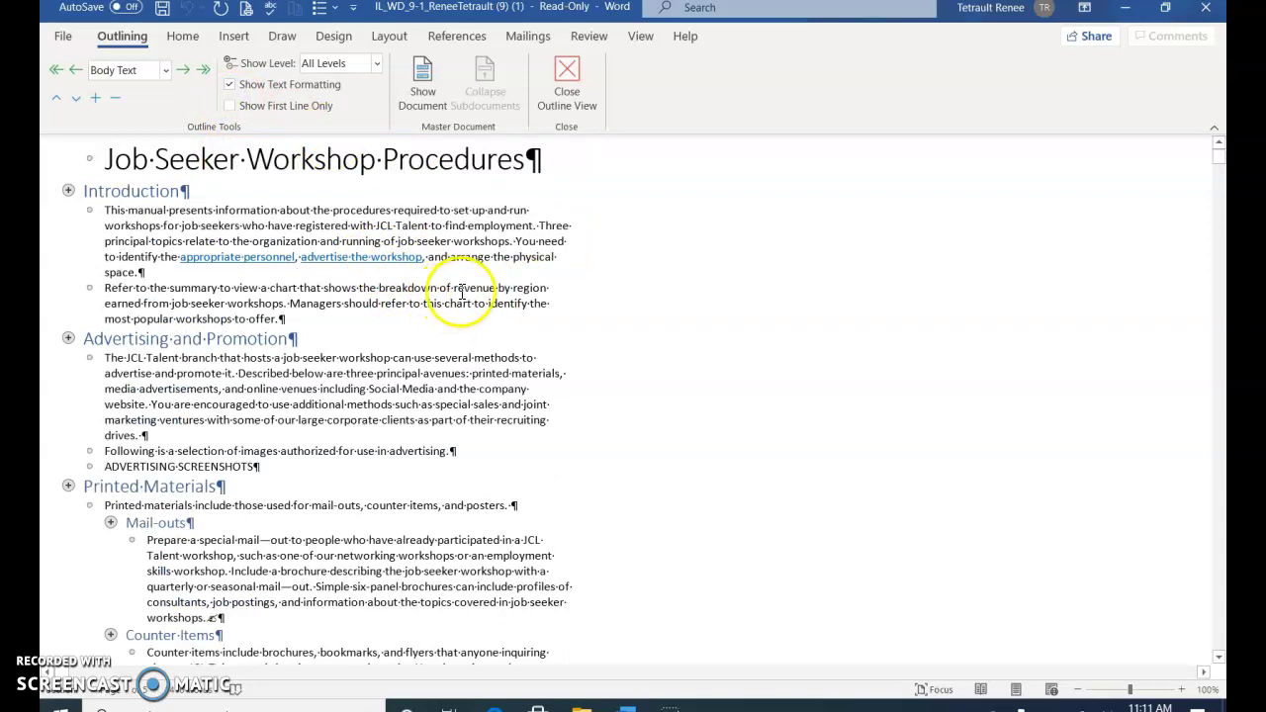
{"action": "scroll", "coordinate": [465, 286], "scroll_direction": "down", "scroll_amount": 2}
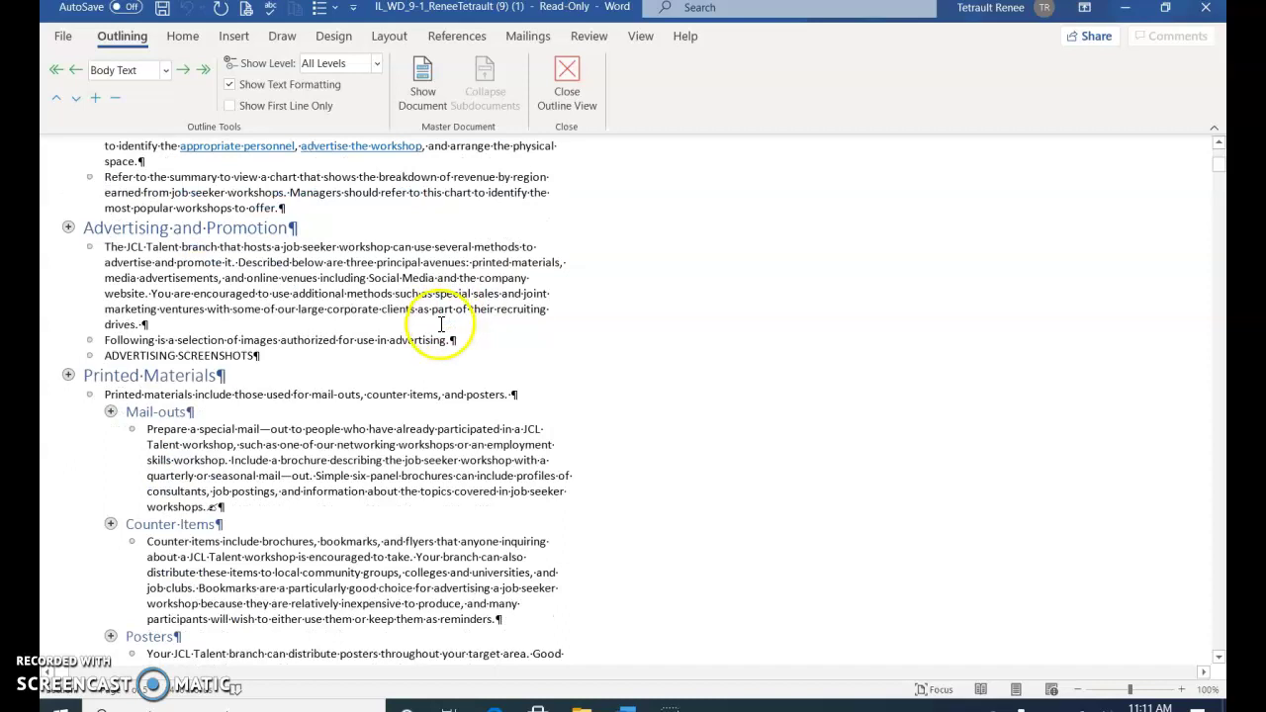
{"action": "left_click", "coordinate": [72, 373]}
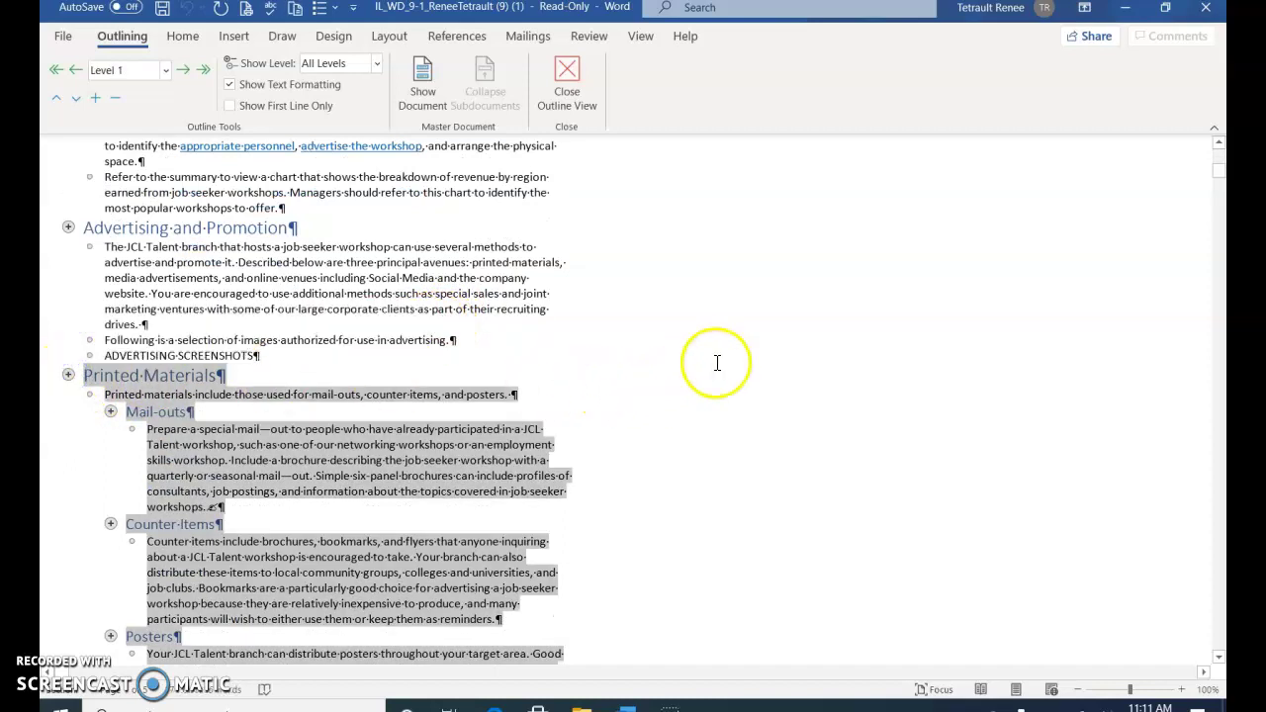
{"action": "scroll", "coordinate": [692, 366], "scroll_direction": "down", "scroll_amount": 3}
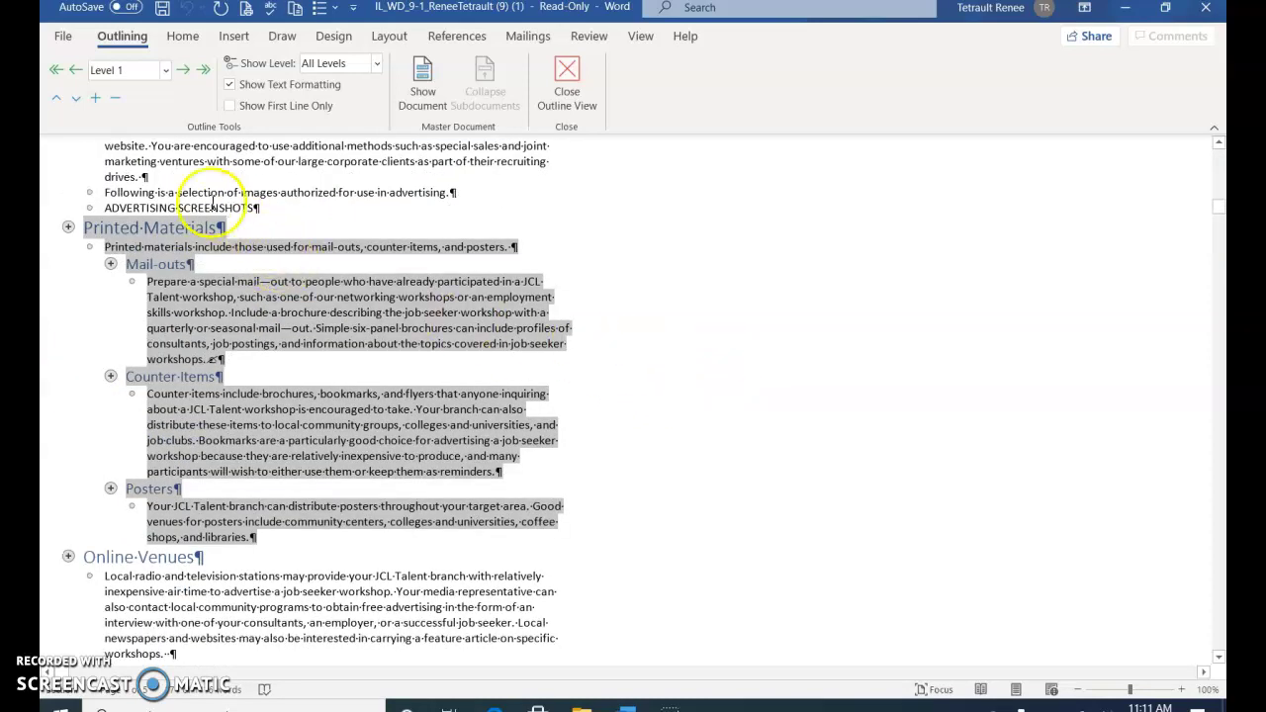
{"action": "scroll", "coordinate": [445, 331], "scroll_direction": "down", "scroll_amount": 2}
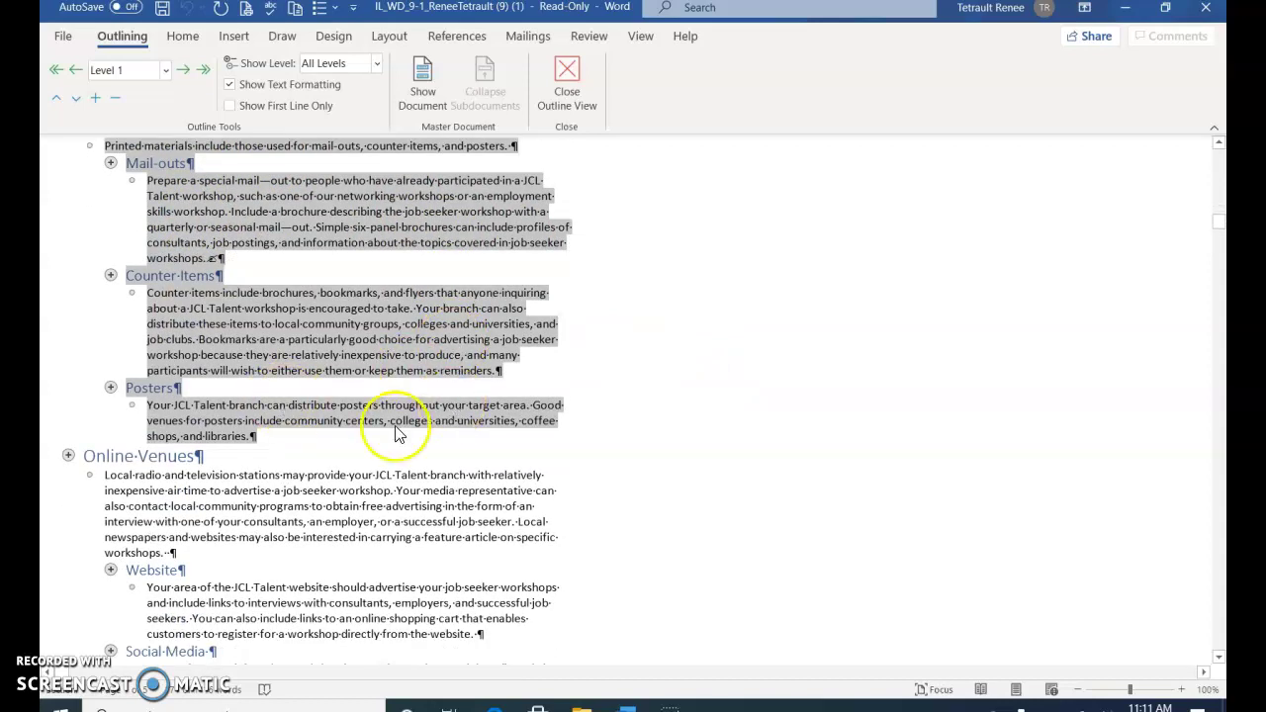
{"action": "left_click", "coordinate": [71, 458]}
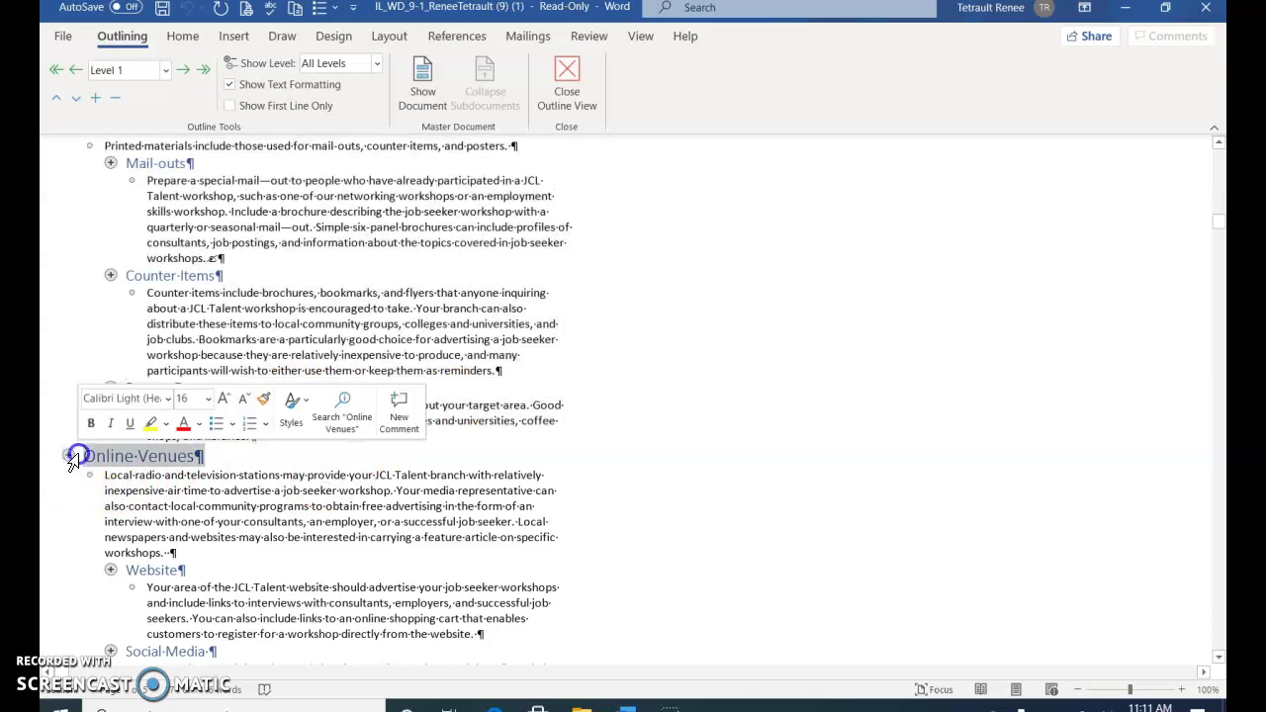
{"action": "scroll", "coordinate": [218, 267], "scroll_direction": "up", "scroll_amount": 3}
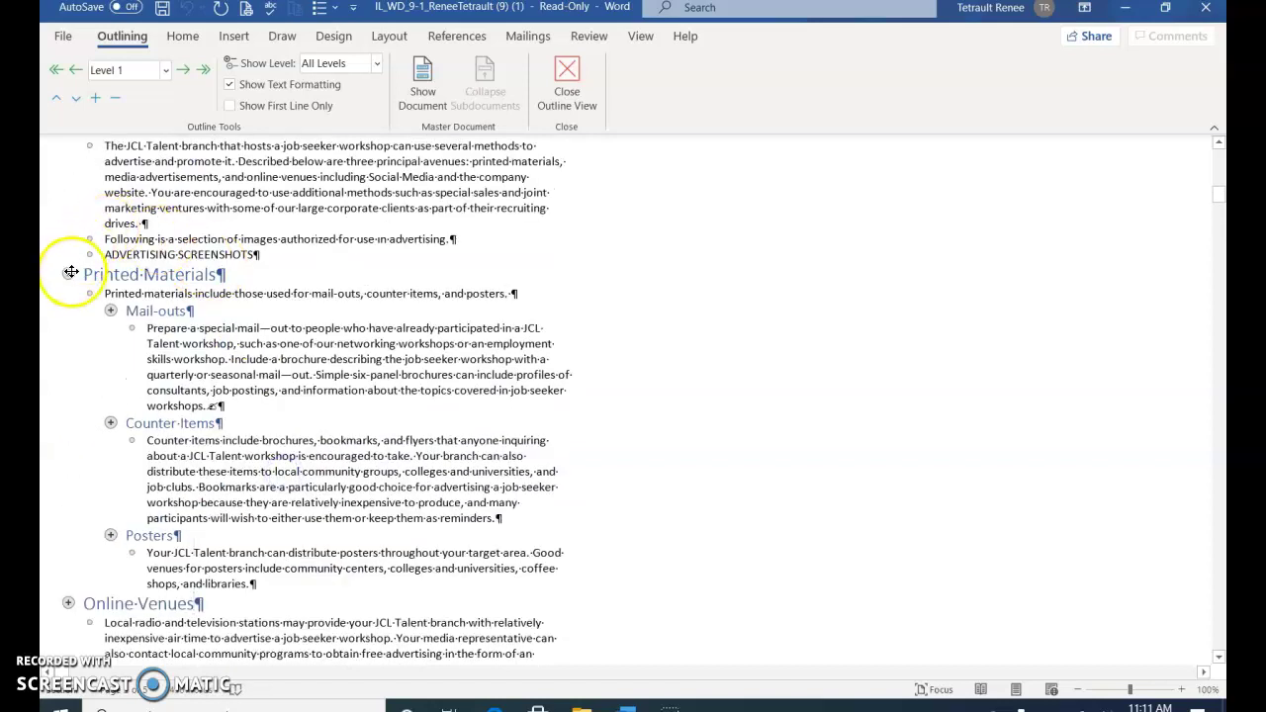
Demote the Printed Materials and Online Venues headings, together with all their subheadings and text, to Level 2.
{"action": "left_click", "coordinate": [68, 274]}
{"action": "scroll", "coordinate": [69, 494], "scroll_direction": "down", "scroll_amount": 3}
{"action": "left_click", "coordinate": [72, 456], "text": "shift"}
{"action": "scroll", "coordinate": [568, 420], "scroll_direction": "up", "scroll_amount": 3}
{"action": "scroll", "coordinate": [495, 361], "scroll_direction": "down", "scroll_amount": 1}
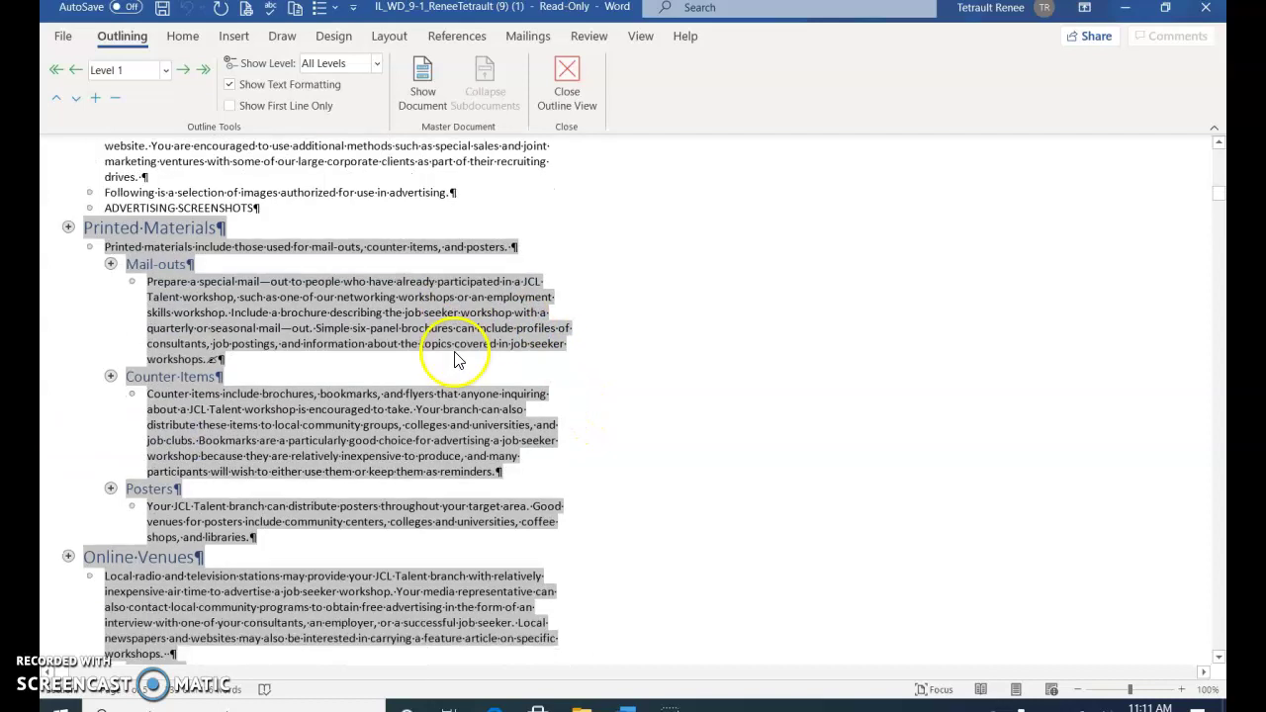
{"action": "scroll", "coordinate": [463, 358], "scroll_direction": "down", "scroll_amount": 5}
{"action": "scroll", "coordinate": [471, 364], "scroll_direction": "up", "scroll_amount": 3}
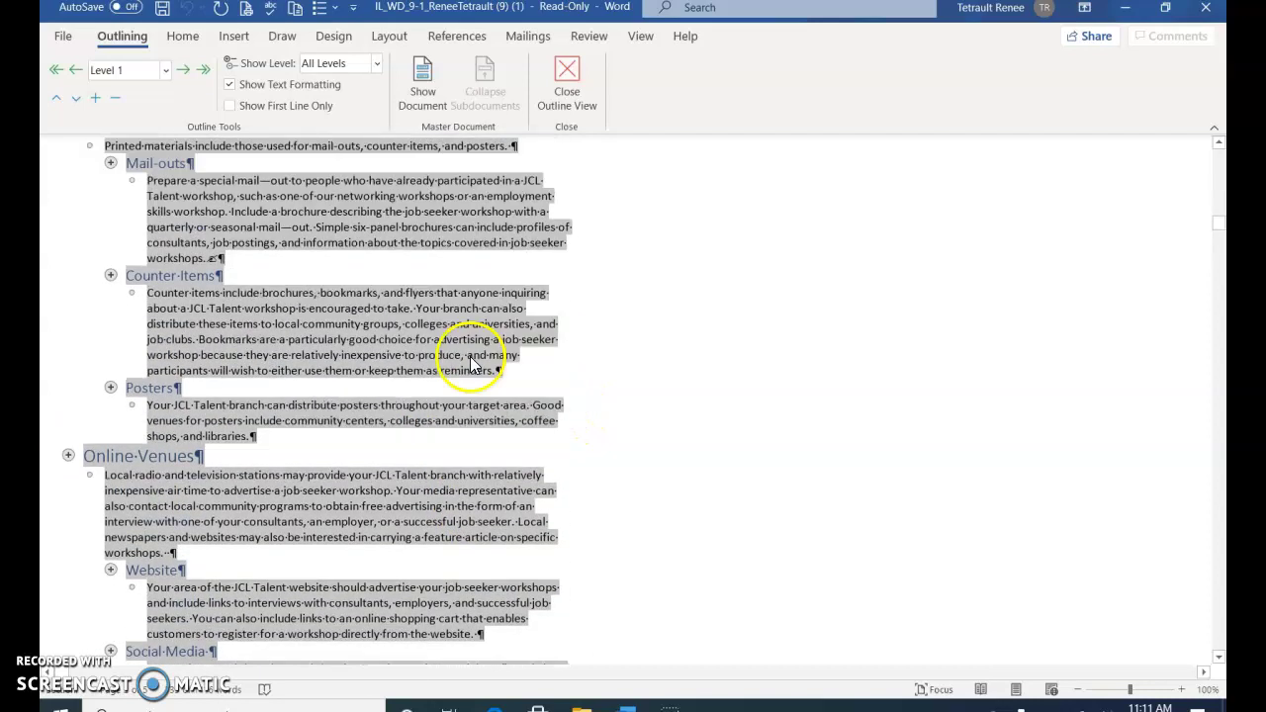
{"action": "left_click", "coordinate": [184, 70]}
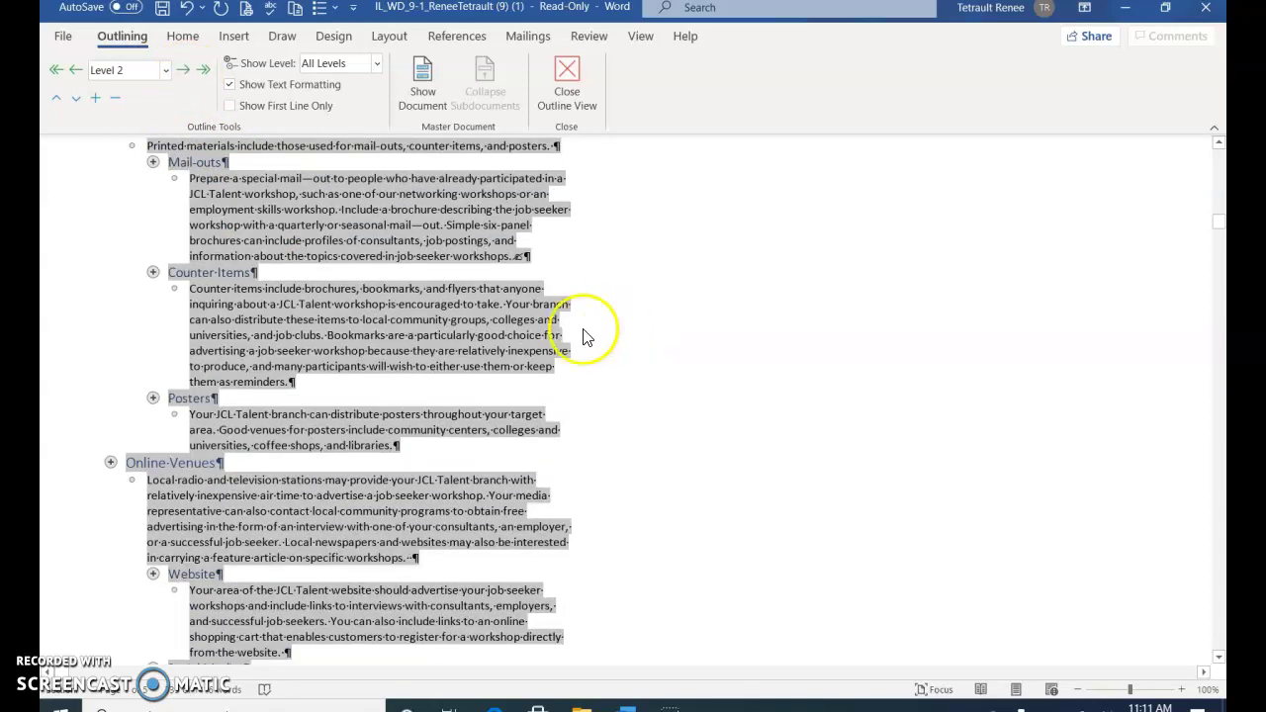
{"action": "scroll", "coordinate": [583, 337], "scroll_direction": "up", "scroll_amount": 2}
{"action": "key", "text": "ctrl+a"}
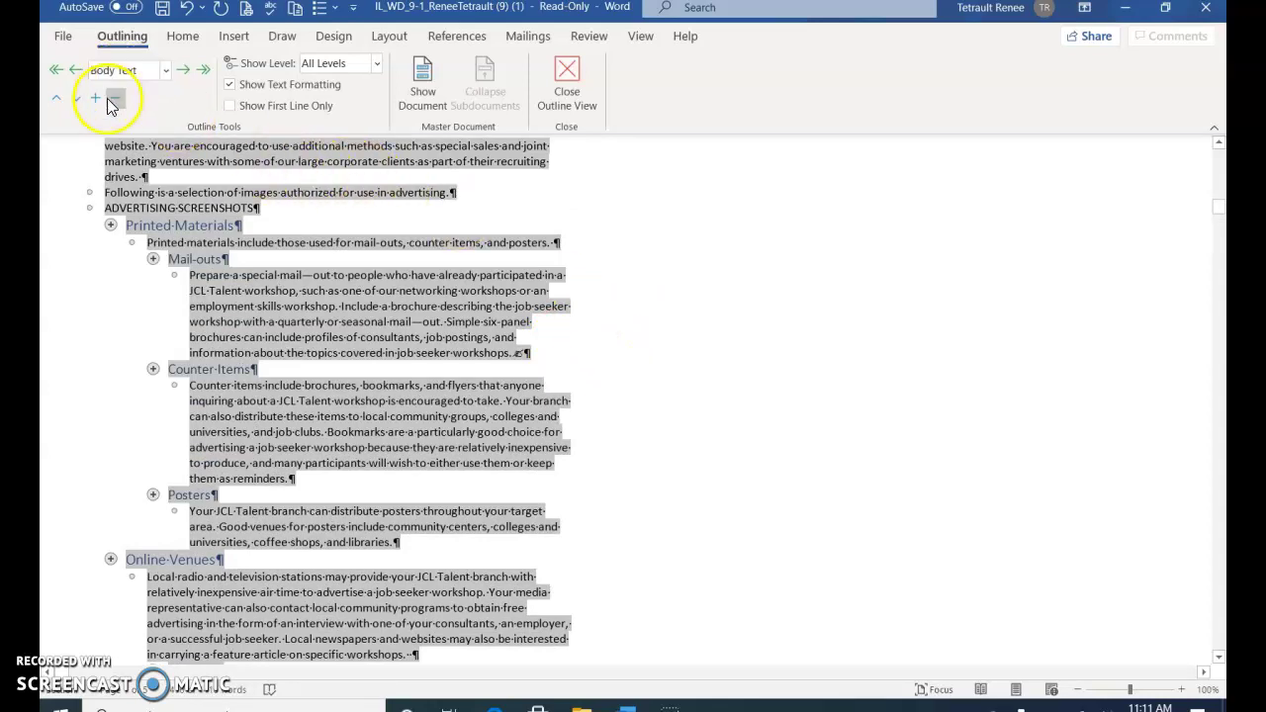
{"action": "left_click", "coordinate": [427, 354]}
Collapse the Advertising and Promotion section until only its Level 2 subheadings remain shown.
{"action": "scroll", "coordinate": [476, 358], "scroll_direction": "up", "scroll_amount": 5}
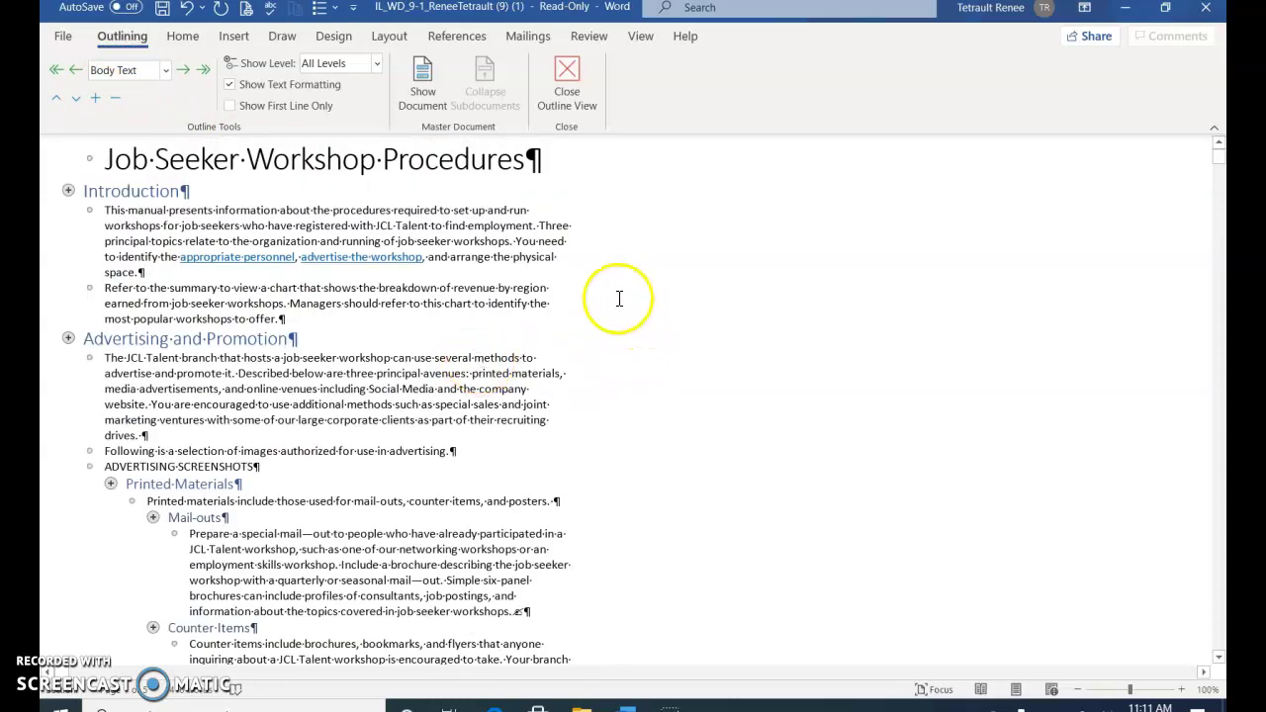
{"action": "scroll", "coordinate": [584, 286], "scroll_direction": "down", "scroll_amount": 1}
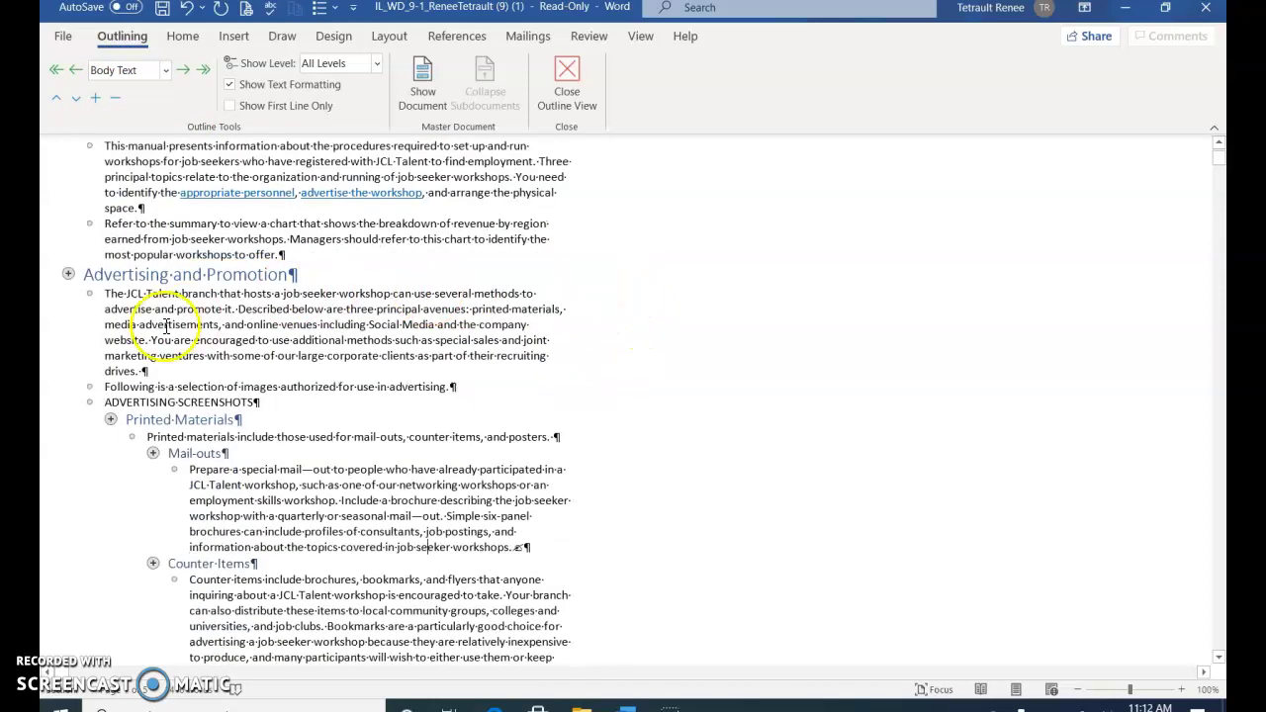
{"action": "left_click", "coordinate": [70, 273]}
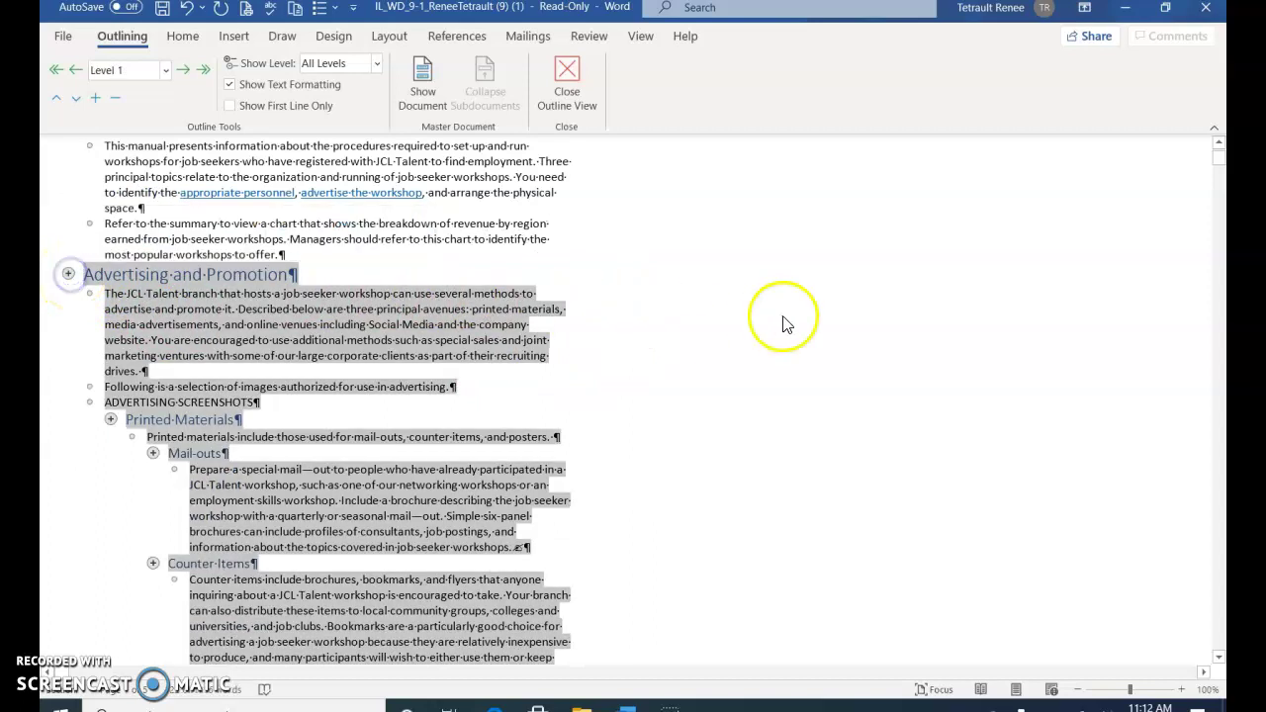
{"action": "scroll", "coordinate": [910, 341], "scroll_direction": "up", "scroll_amount": 1}
{"action": "scroll", "coordinate": [909, 340], "scroll_direction": "down", "scroll_amount": 8}
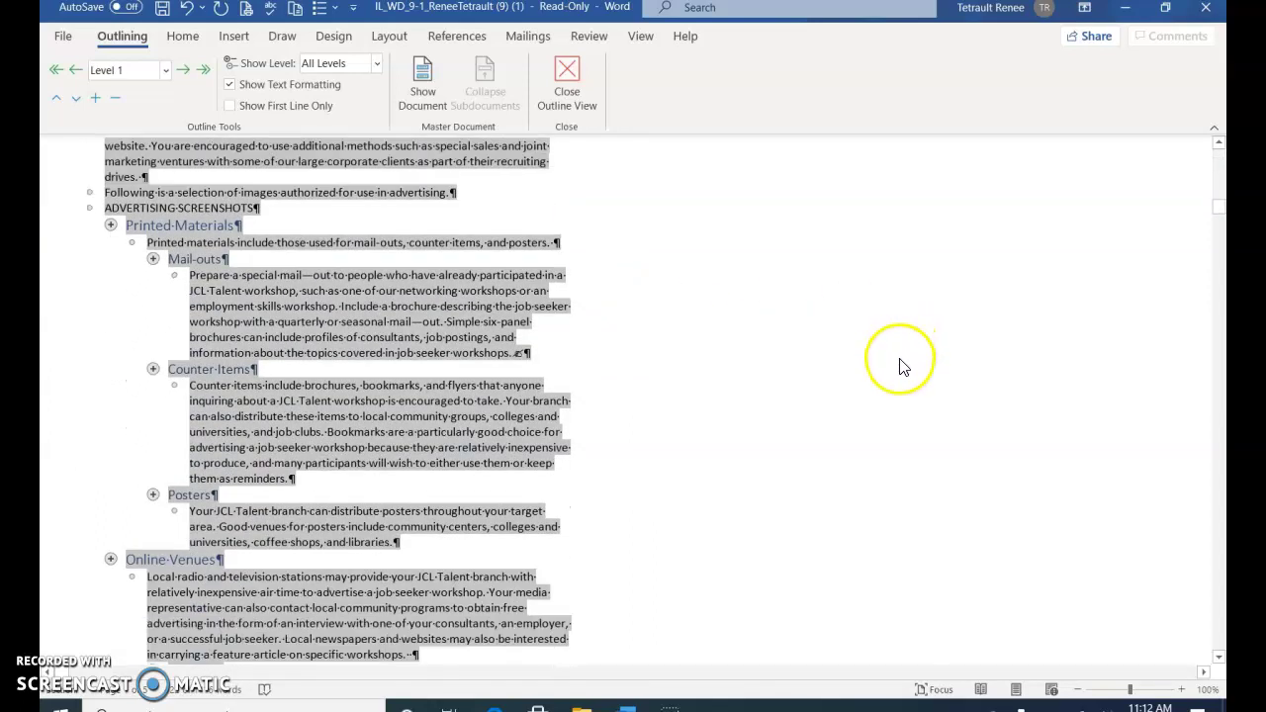
{"action": "scroll", "coordinate": [883, 384], "scroll_direction": "down", "scroll_amount": 3}
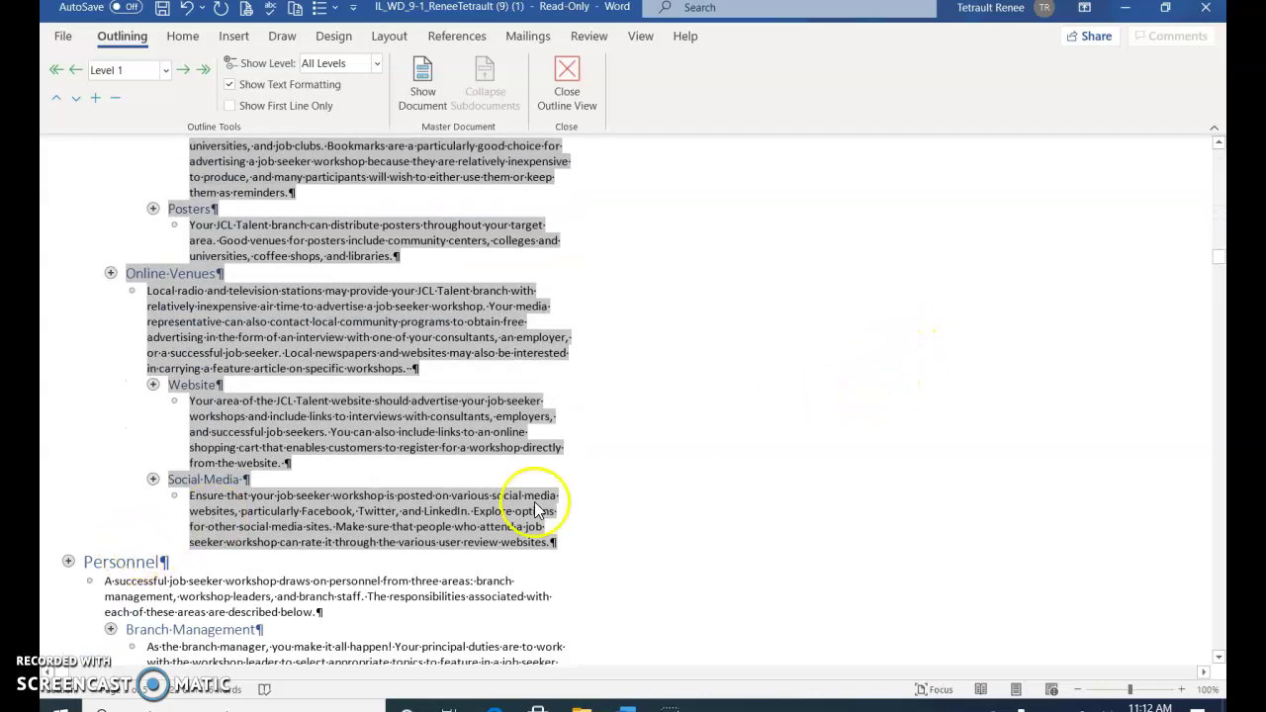
{"action": "scroll", "coordinate": [917, 381], "scroll_direction": "up", "scroll_amount": 6}
{"action": "scroll", "coordinate": [984, 382], "scroll_direction": "up", "scroll_amount": 4}
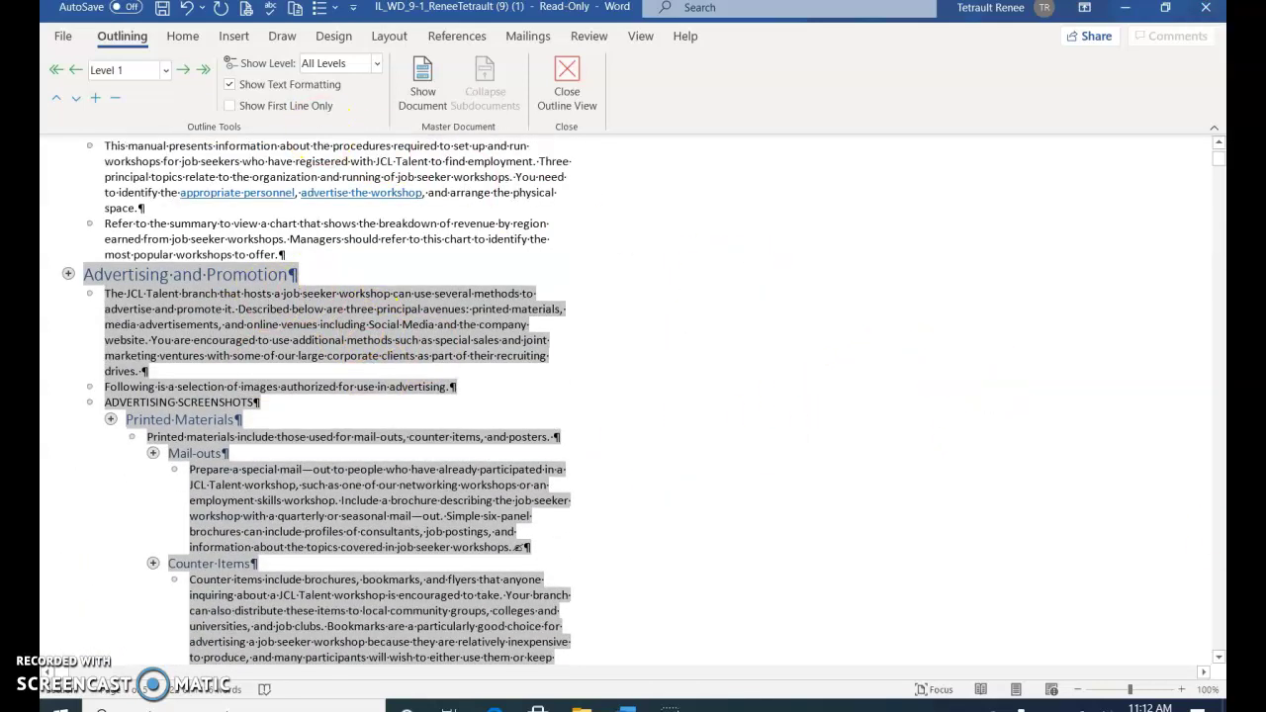
{"action": "left_click", "coordinate": [114, 100]}
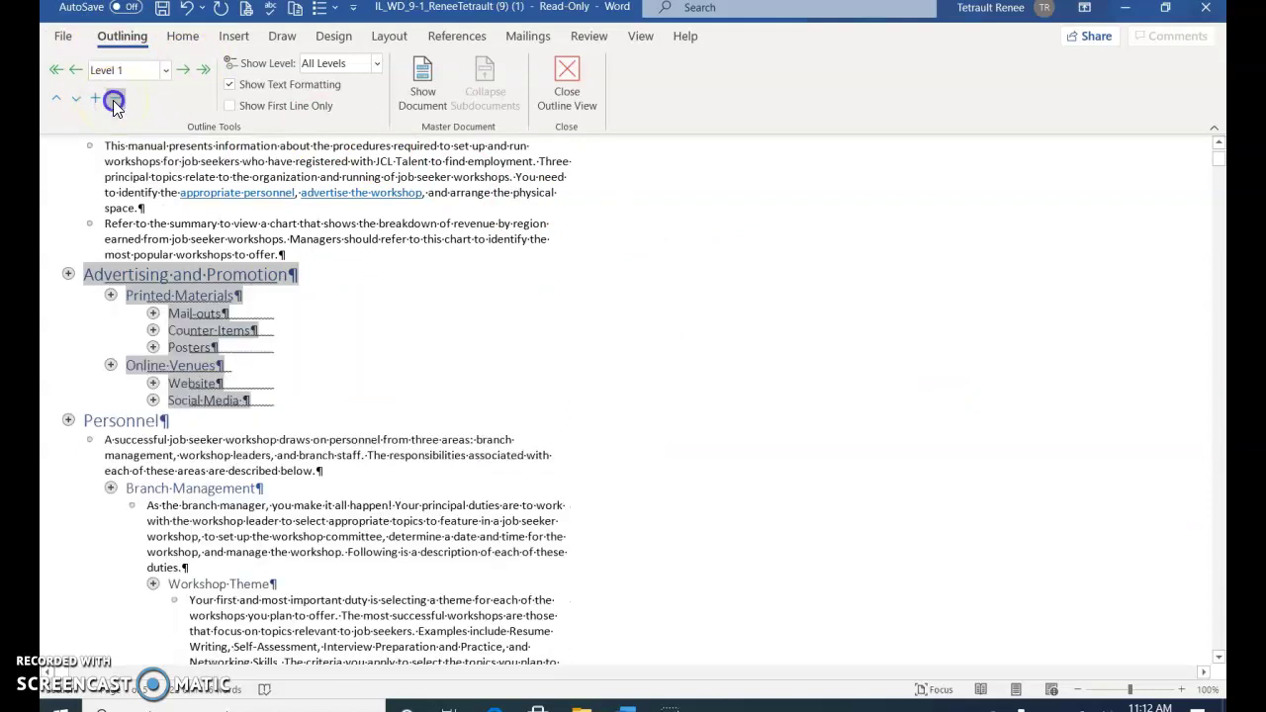
{"action": "left_click", "coordinate": [114, 100]}
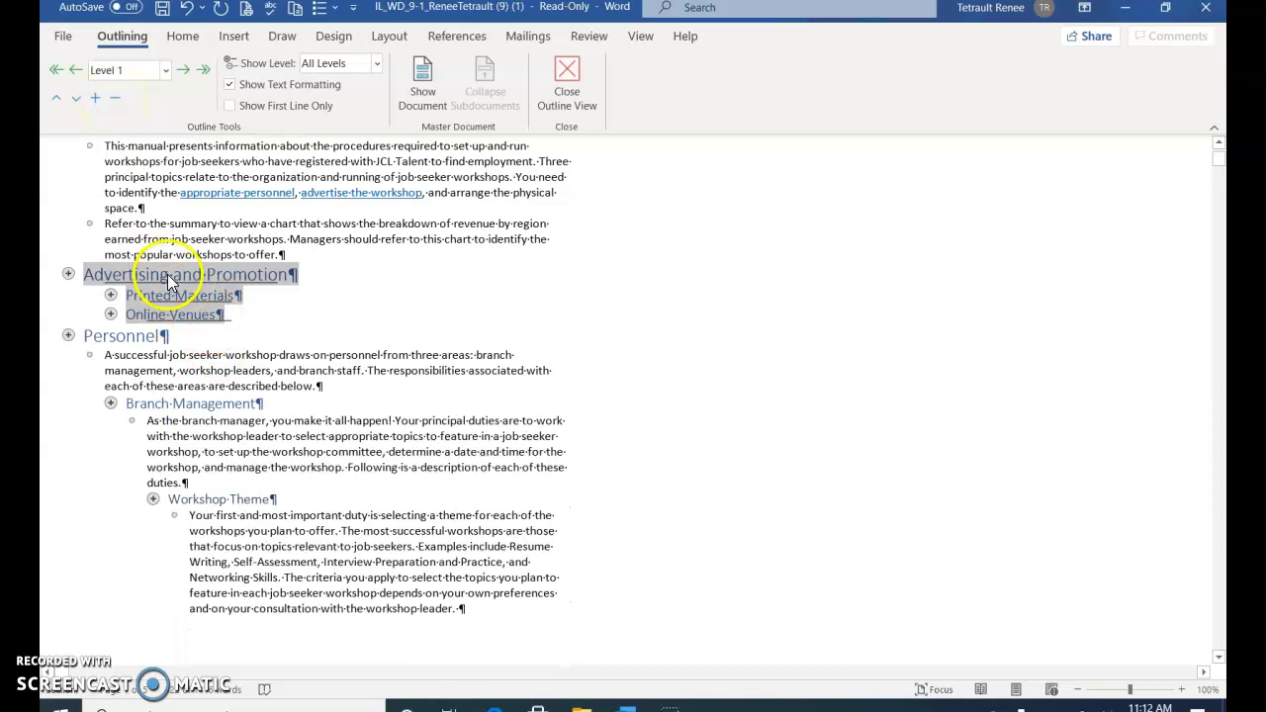
Collapse the Personnel section until only its Level 2 subheadings remain shown.
{"action": "left_click", "coordinate": [68, 336]}
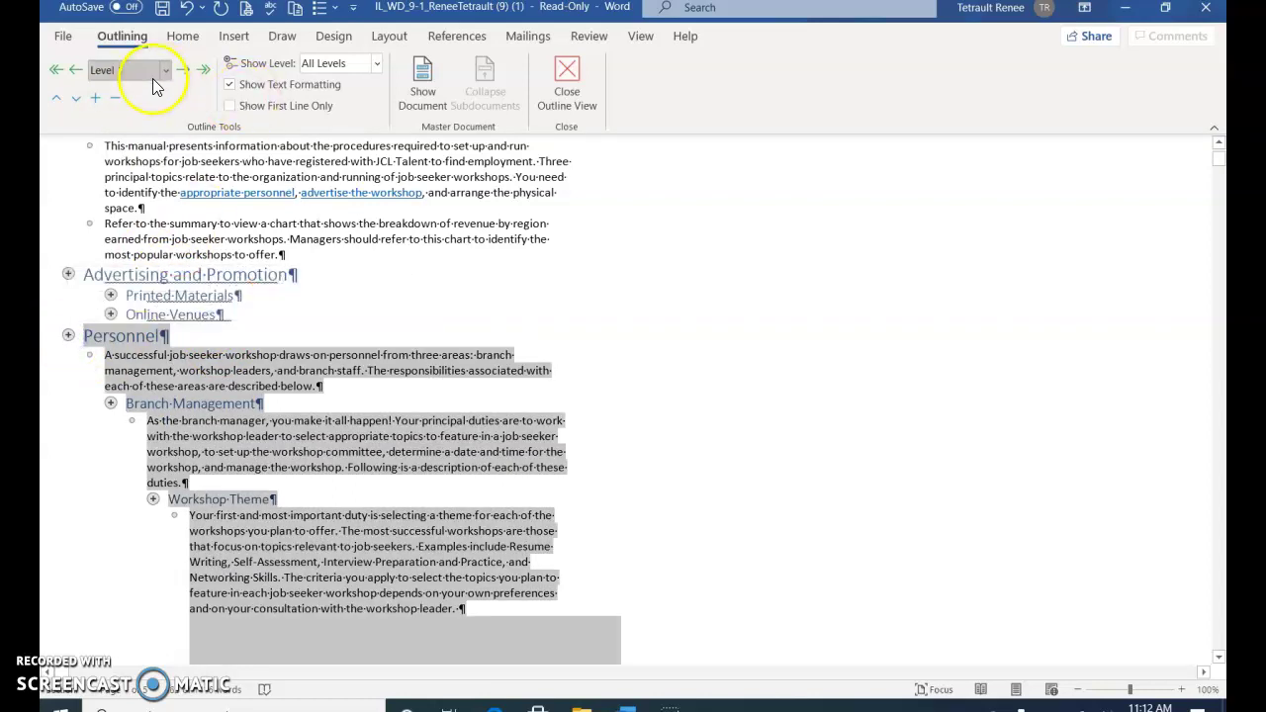
{"action": "left_click", "coordinate": [113, 100]}
{"action": "left_click", "coordinate": [115, 100]}
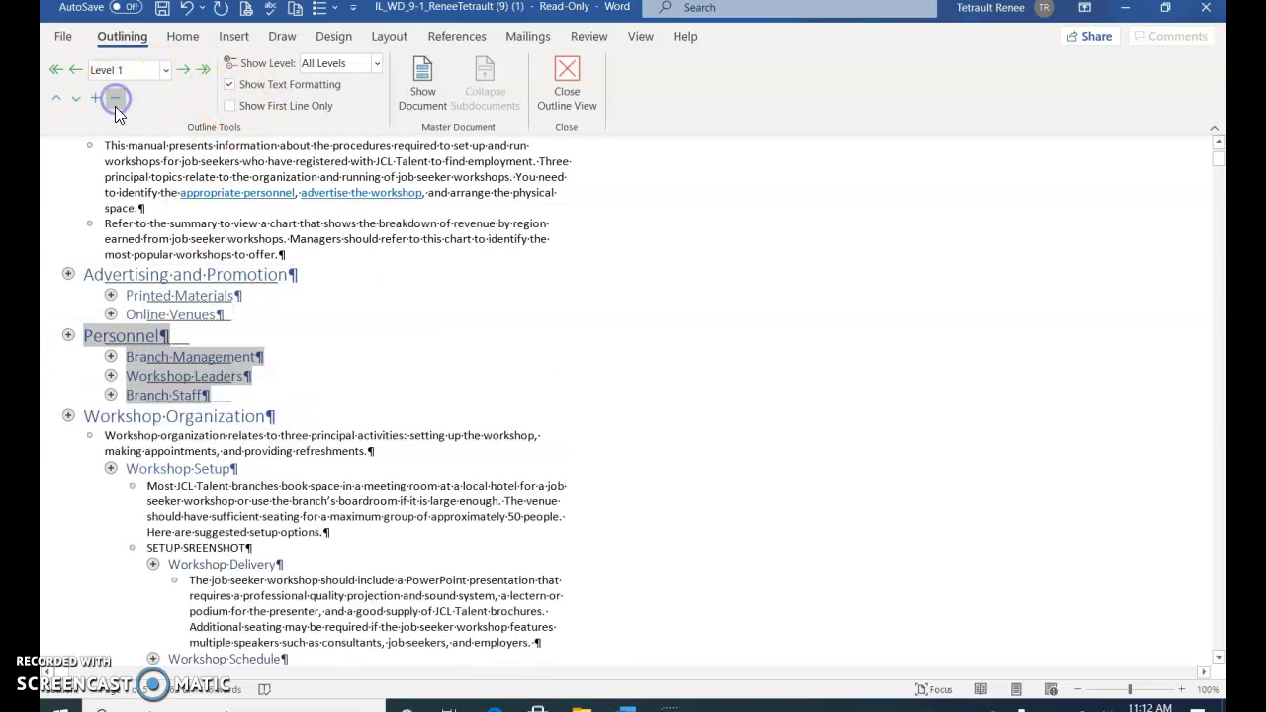
Move the collapsed Personnel section with its subheadings up above the Advertising and Promotion section.
{"action": "scroll", "coordinate": [488, 424], "scroll_direction": "up", "scroll_amount": 1}
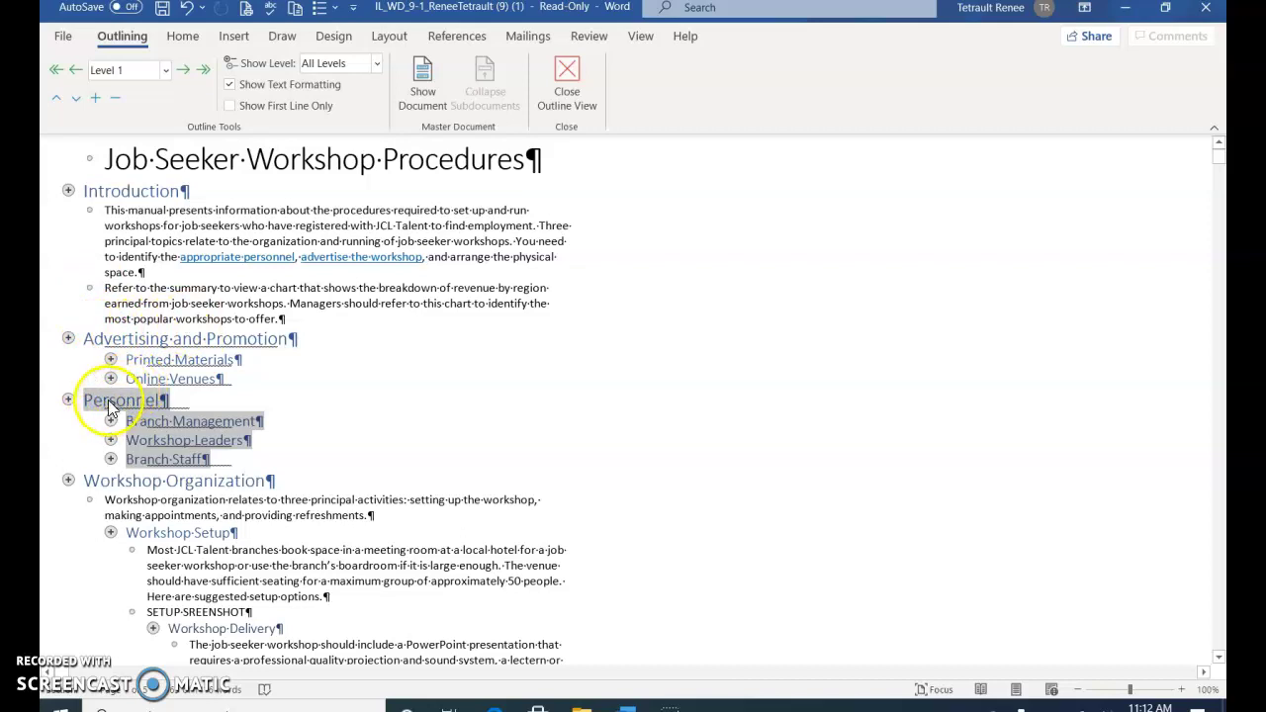
{"action": "left_click", "coordinate": [57, 97]}
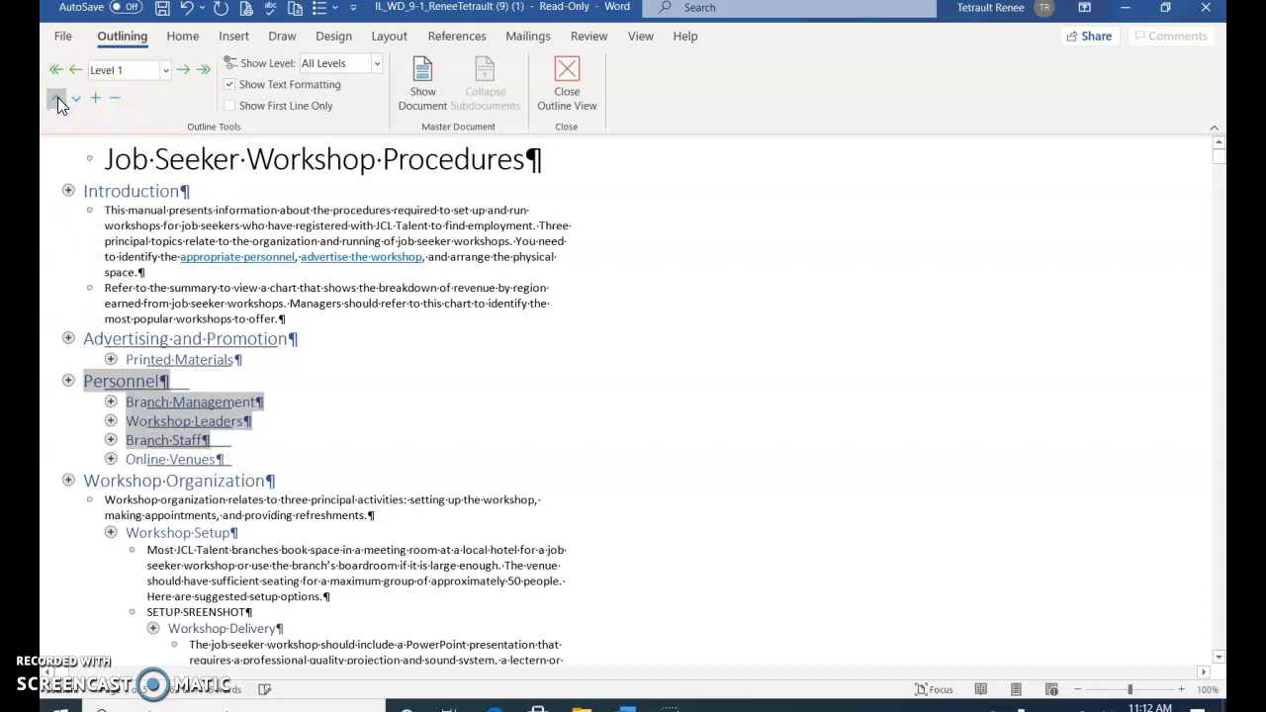
{"action": "left_click", "coordinate": [57, 96]}
{"action": "left_click", "coordinate": [58, 97]}
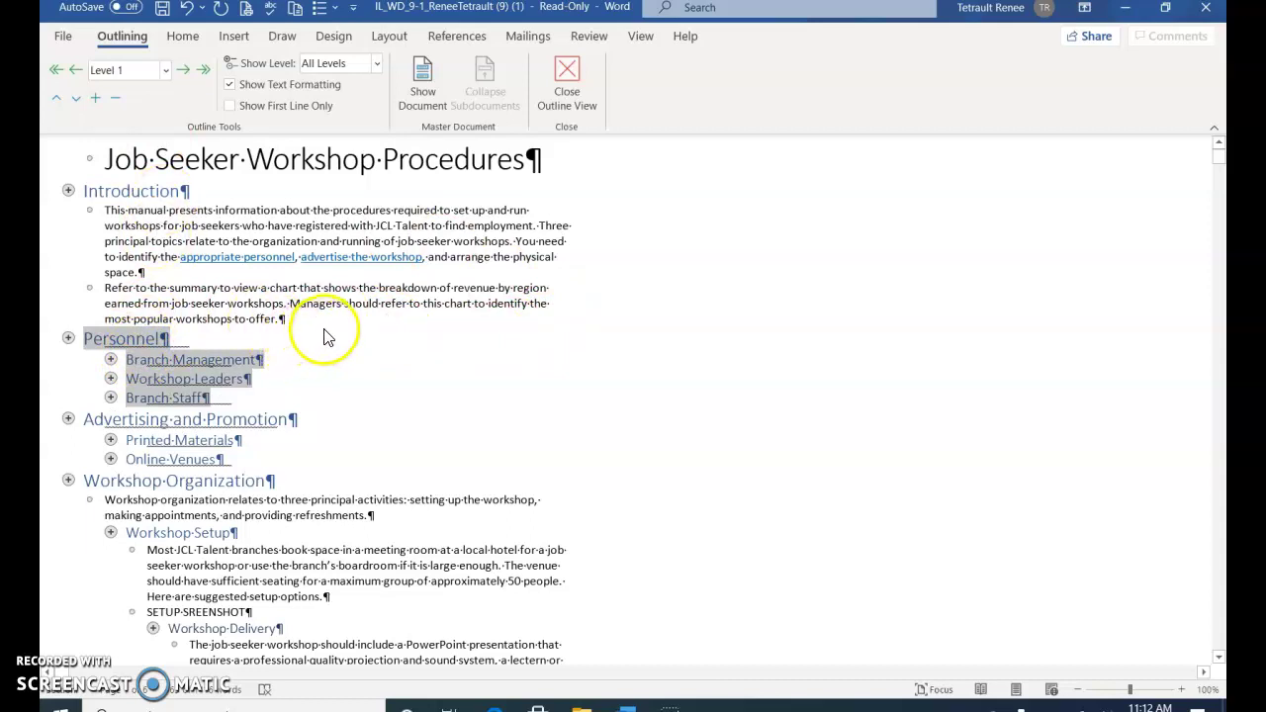
Expand the Printed Materials heading fully to show its subheadings and body text.
{"action": "left_click", "coordinate": [112, 439]}
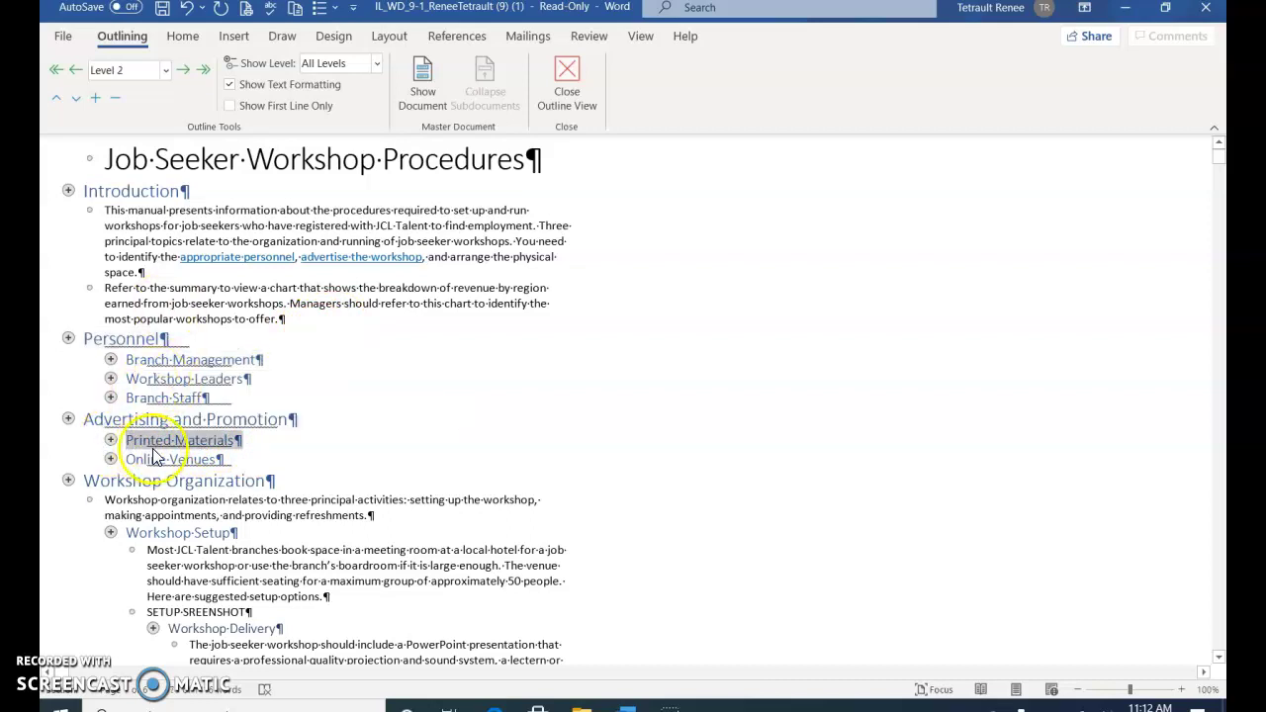
{"action": "left_click", "coordinate": [95, 101]}
{"action": "scroll", "coordinate": [464, 314], "scroll_direction": "down", "scroll_amount": 1}
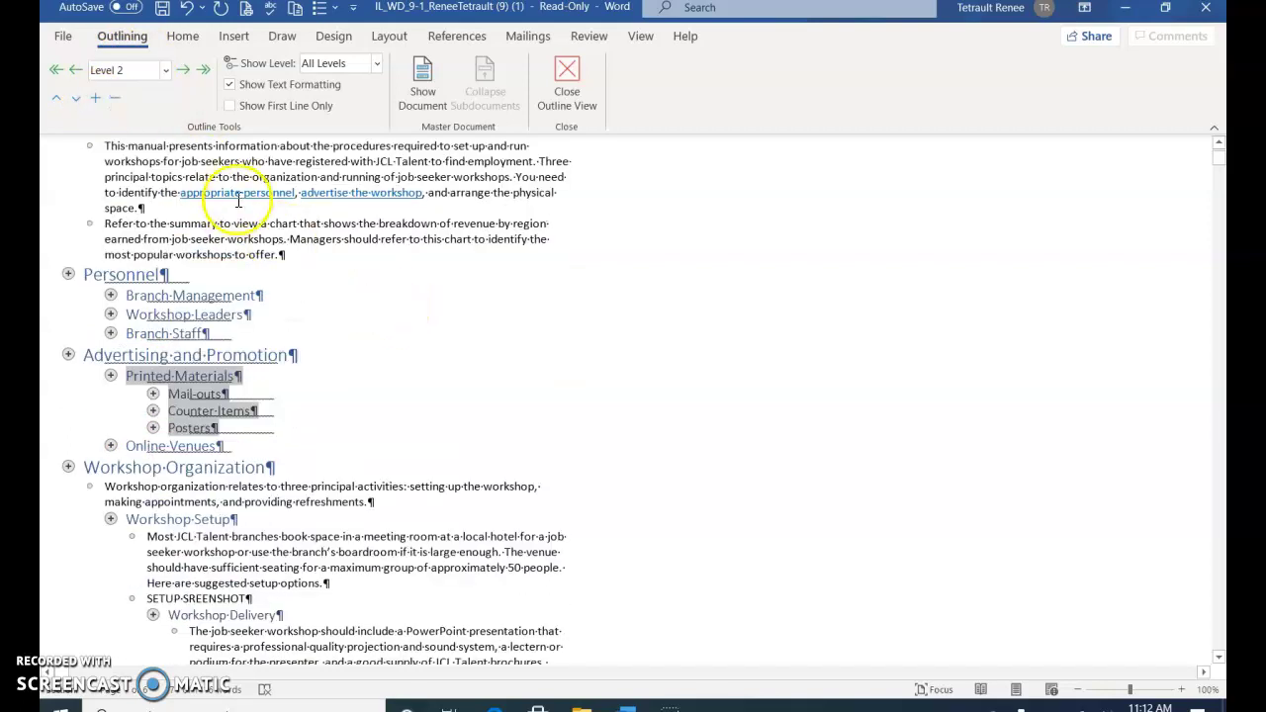
{"action": "left_click", "coordinate": [95, 101]}
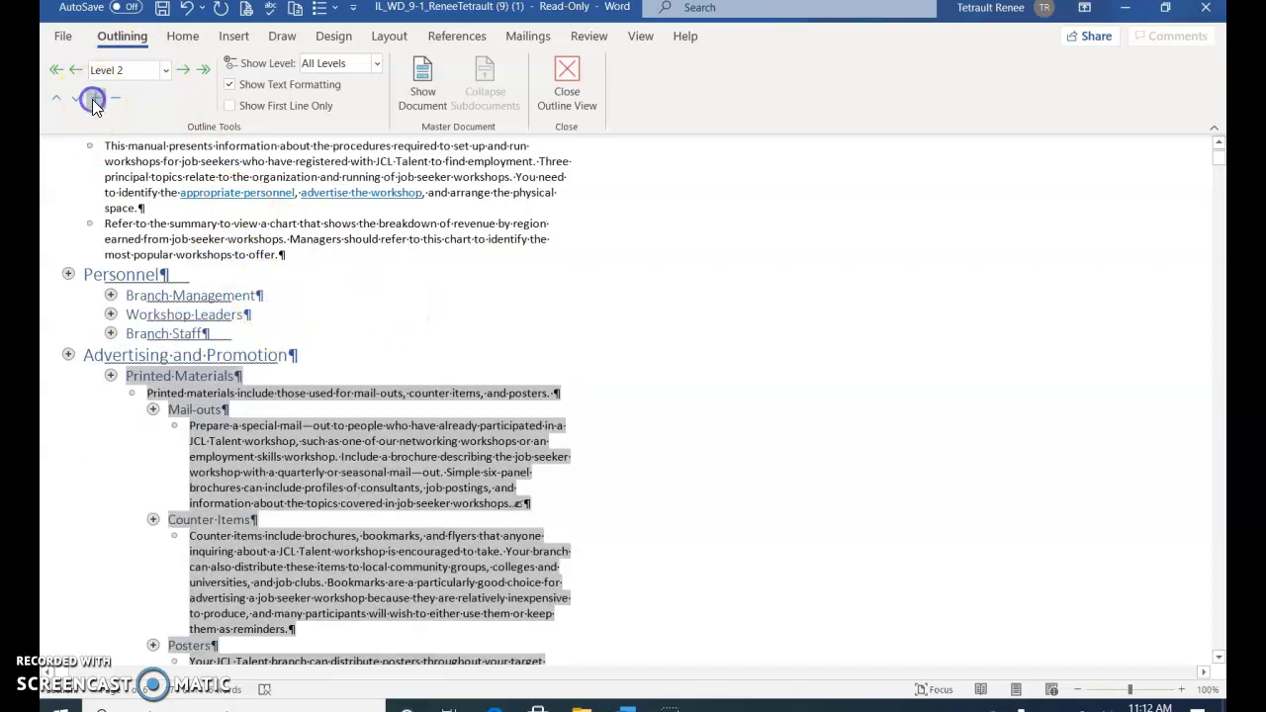
{"action": "scroll", "coordinate": [583, 331], "scroll_direction": "down", "scroll_amount": 3}
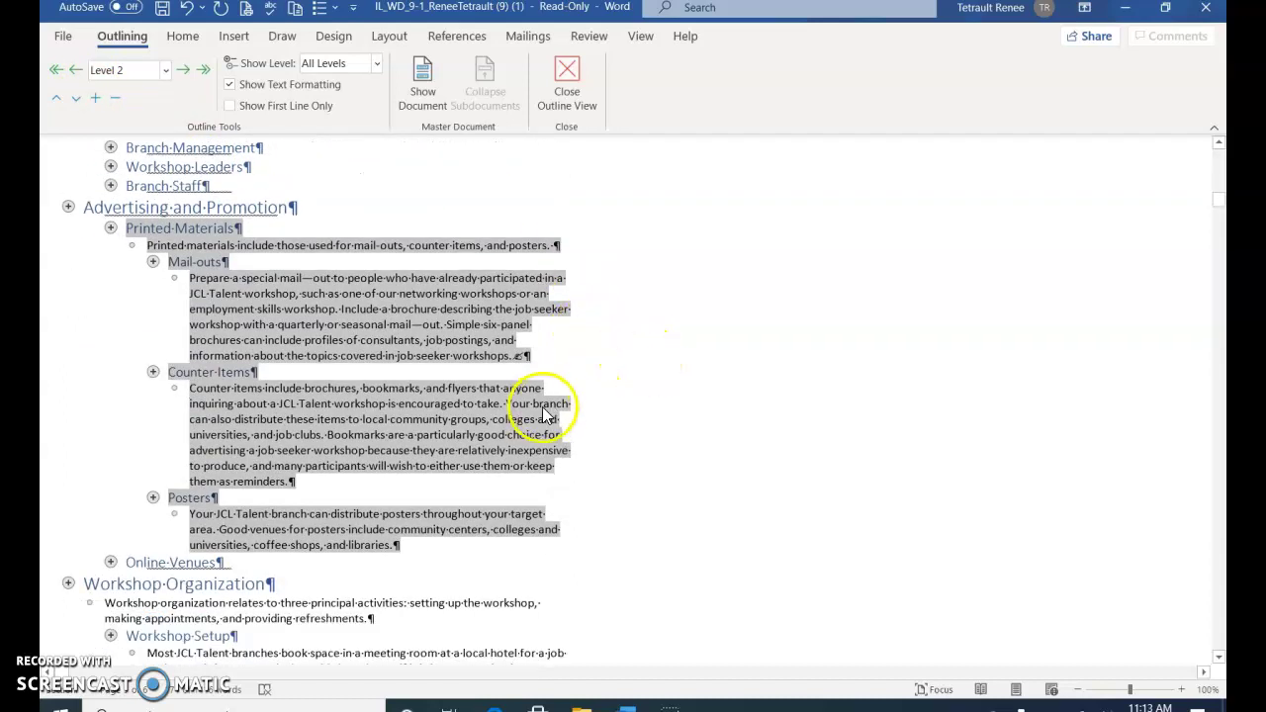
Delete the Counter Items subheading and its body text from the Printed Materials section.
{"action": "left_click", "coordinate": [149, 371]}
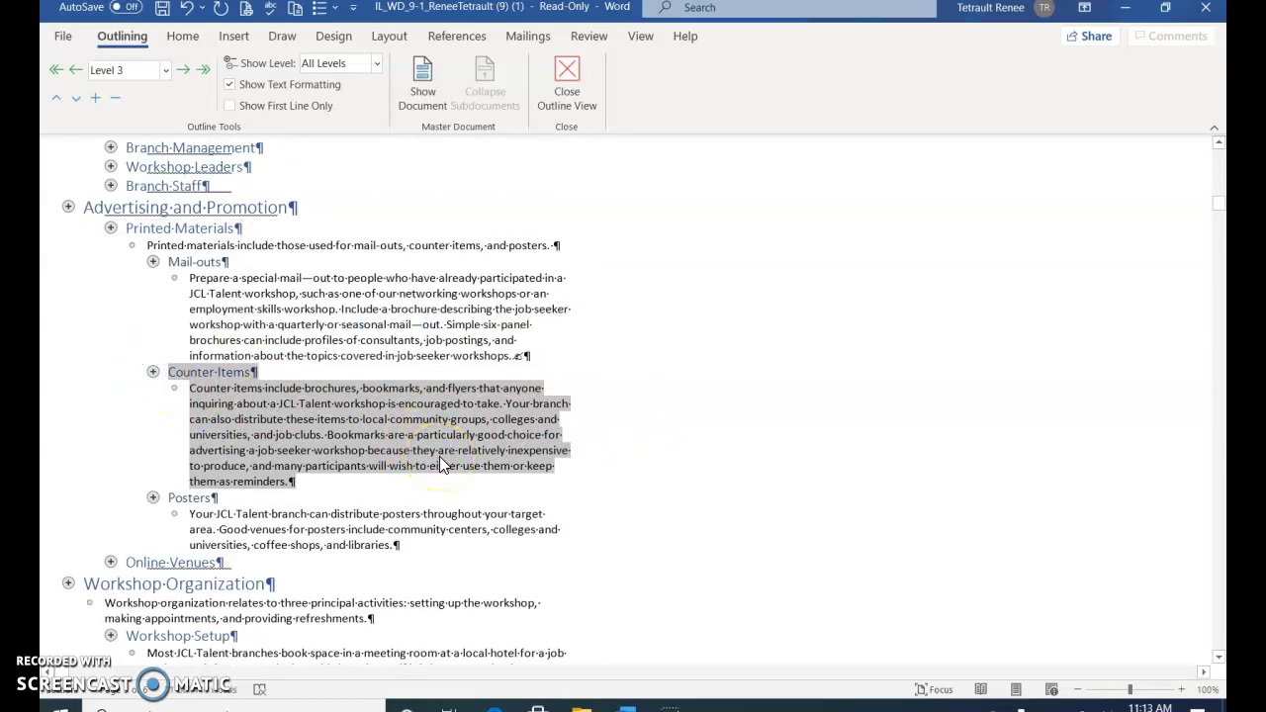
{"action": "key", "text": "Delete"}
{"action": "left_click", "coordinate": [218, 660]}
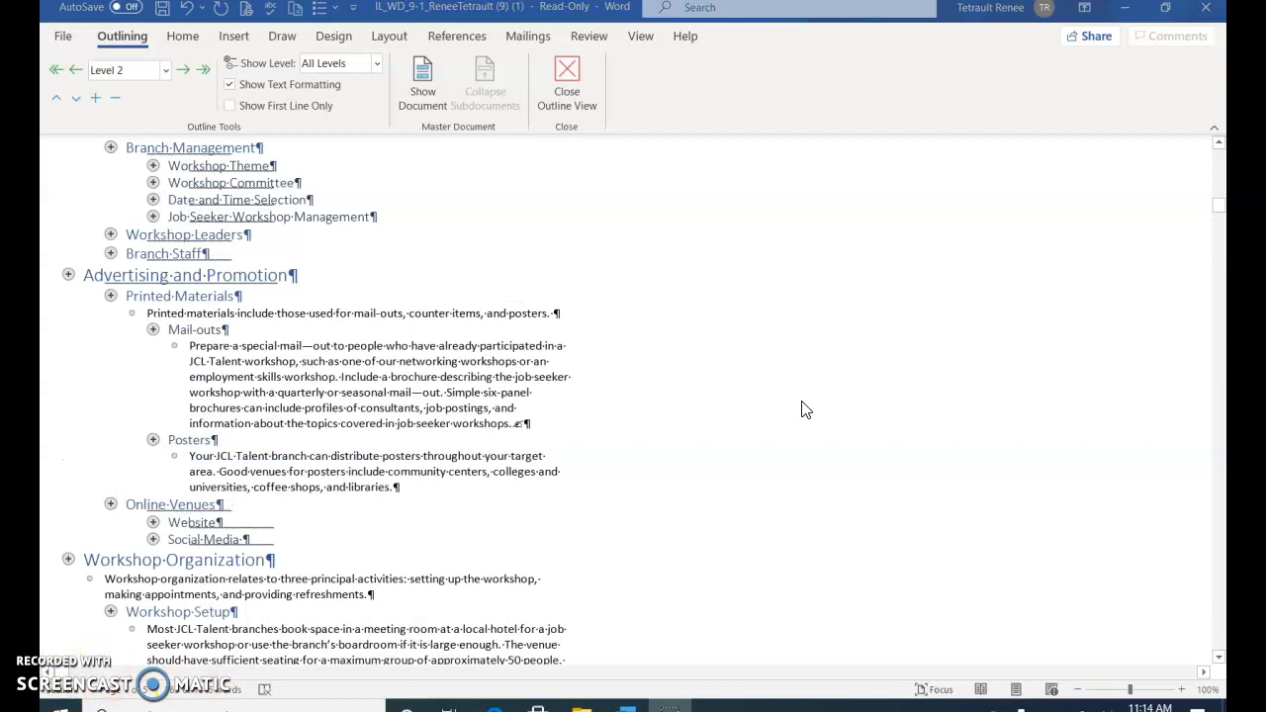
Close Outline view and return to the beginning of the document.
{"action": "left_click", "coordinate": [566, 76]}
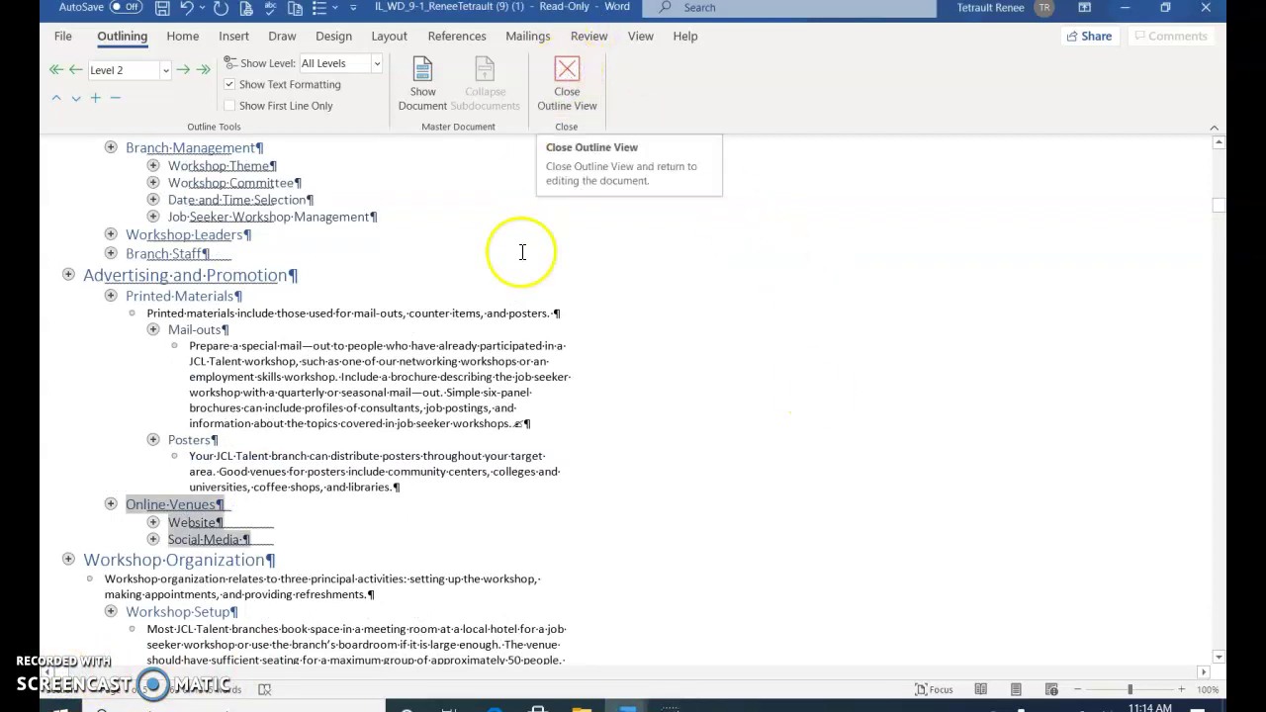
{"action": "left_click", "coordinate": [572, 76]}
{"action": "scroll", "coordinate": [607, 367], "scroll_direction": "up", "scroll_amount": 2}
{"action": "left_click", "coordinate": [622, 367]}
{"action": "scroll", "coordinate": [623, 367], "scroll_direction": "up", "scroll_amount": 5}
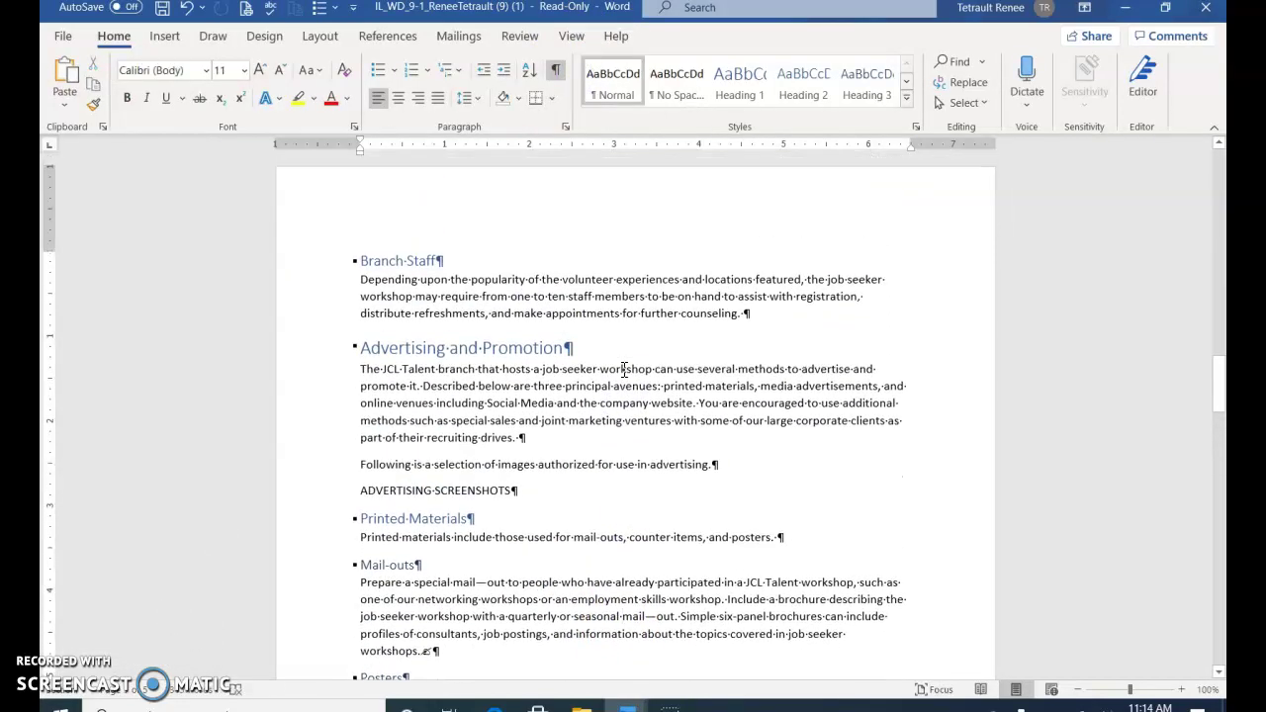
{"action": "scroll", "coordinate": [626, 373], "scroll_direction": "down", "scroll_amount": 1}
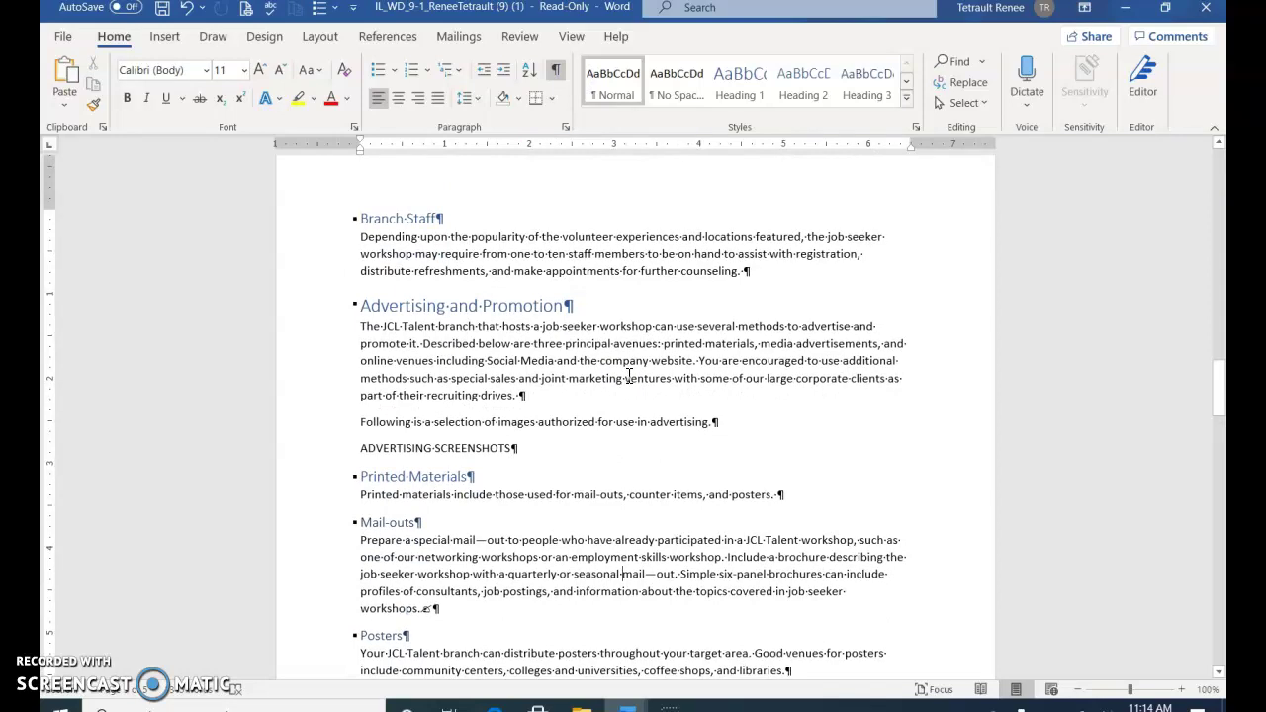
{"action": "key", "text": "ctrl+Home"}
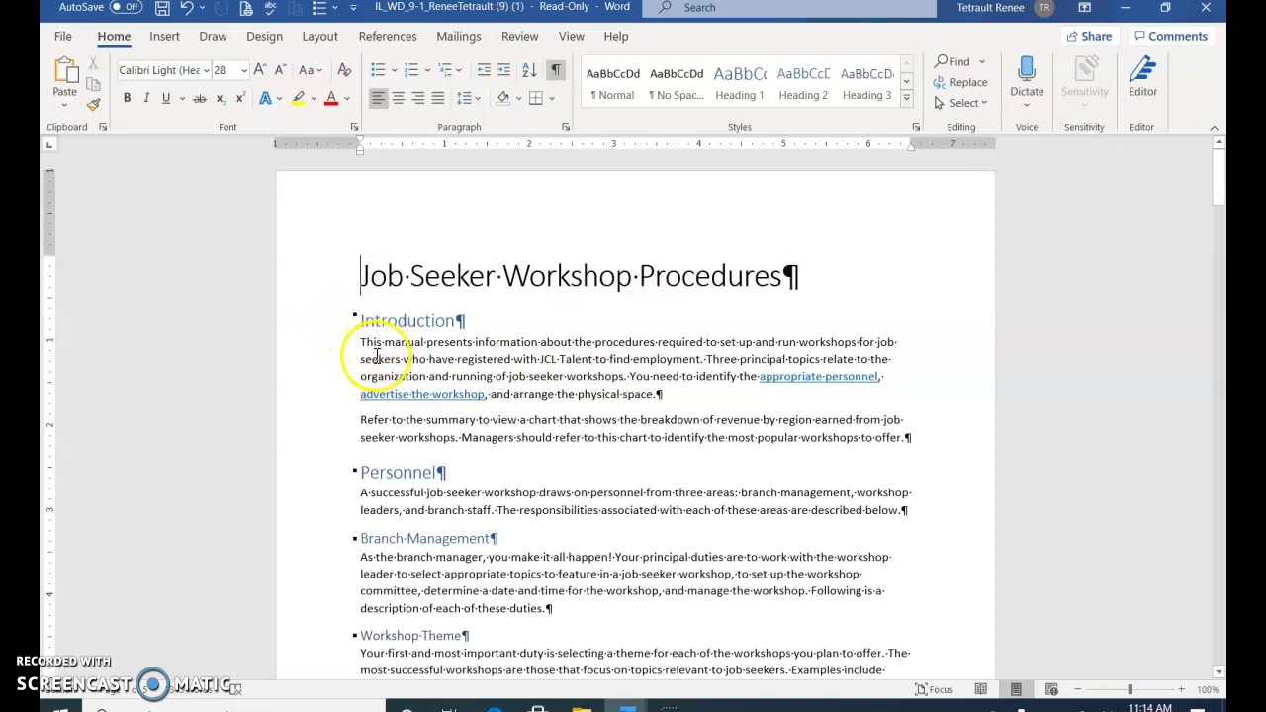
Collapse and re-expand the Introduction section, and apply Expand All Headings to the document.
{"action": "left_click", "coordinate": [352, 323]}
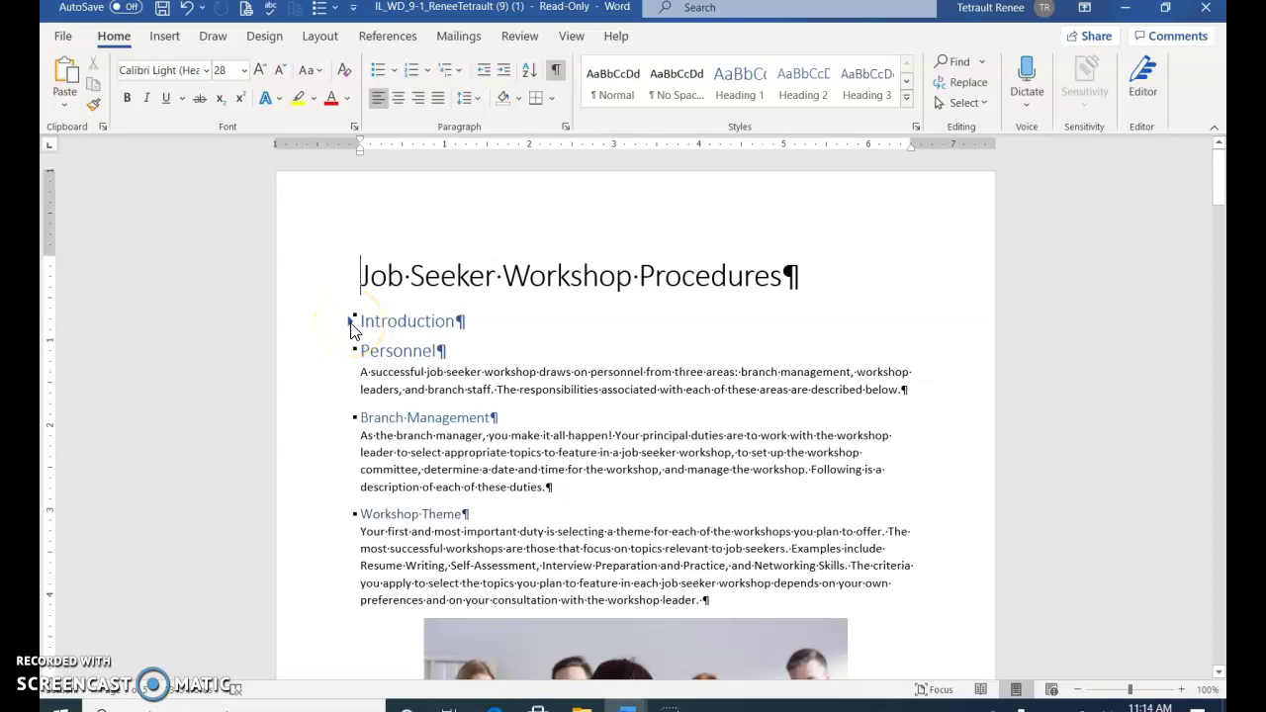
{"action": "left_click", "coordinate": [352, 322]}
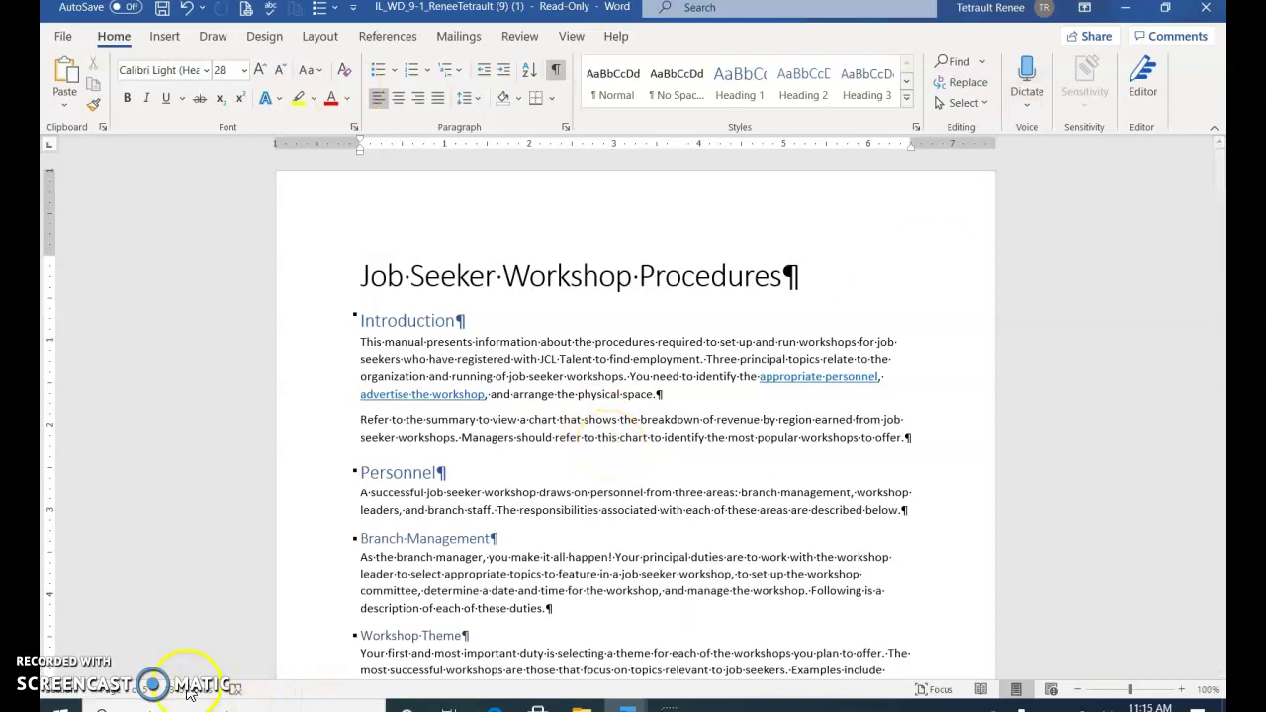
{"action": "left_click", "coordinate": [404, 329]}
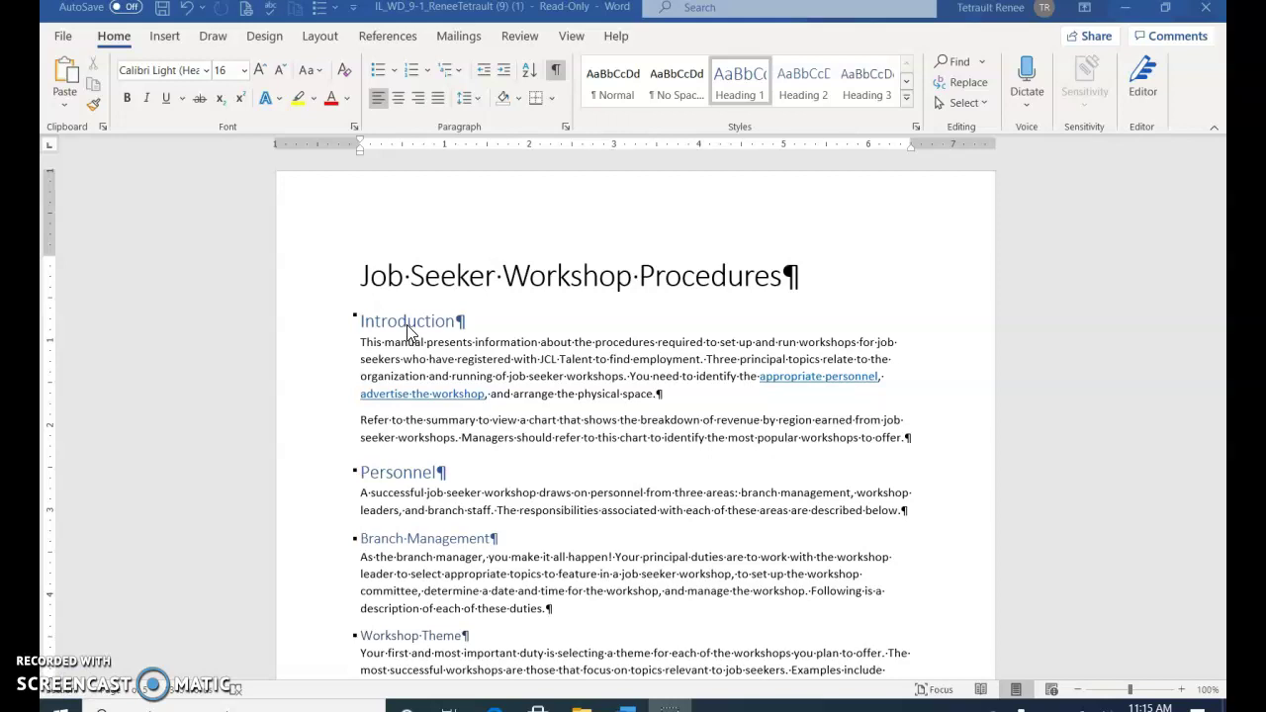
{"action": "right_click", "coordinate": [408, 331]}
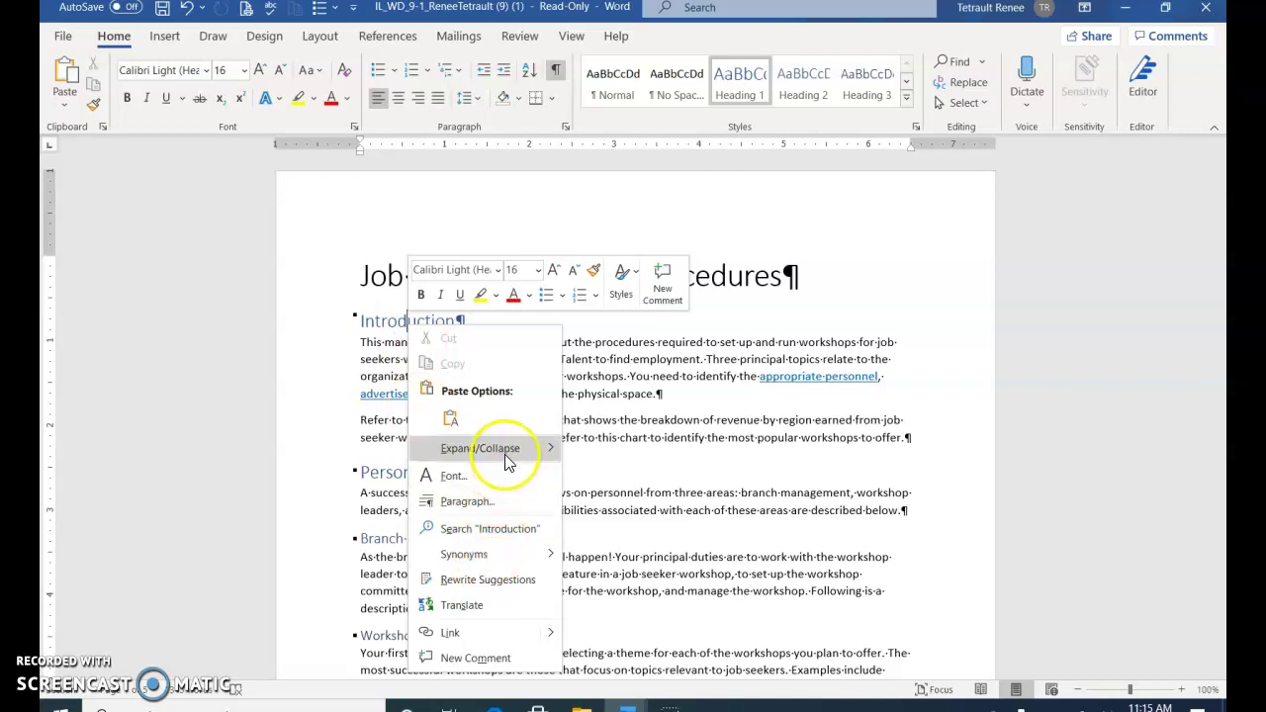
{"action": "mouse_move", "coordinate": [509, 456]}
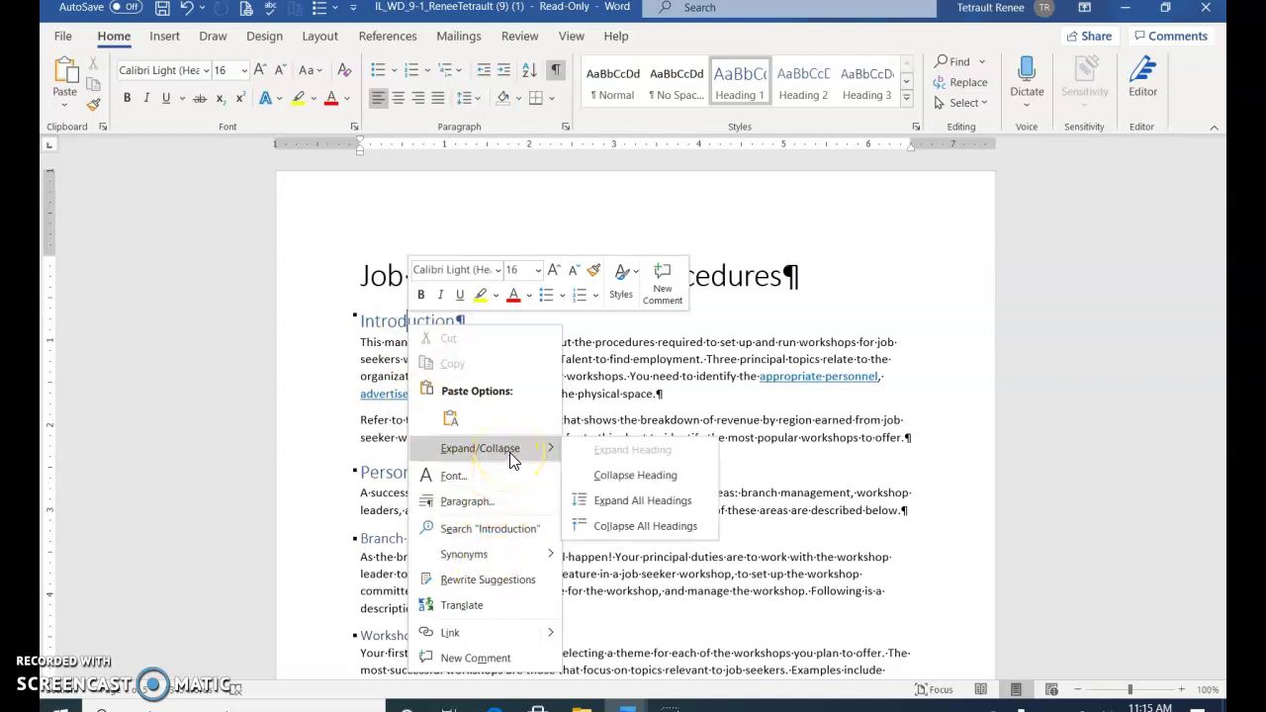
{"action": "left_click", "coordinate": [650, 510]}
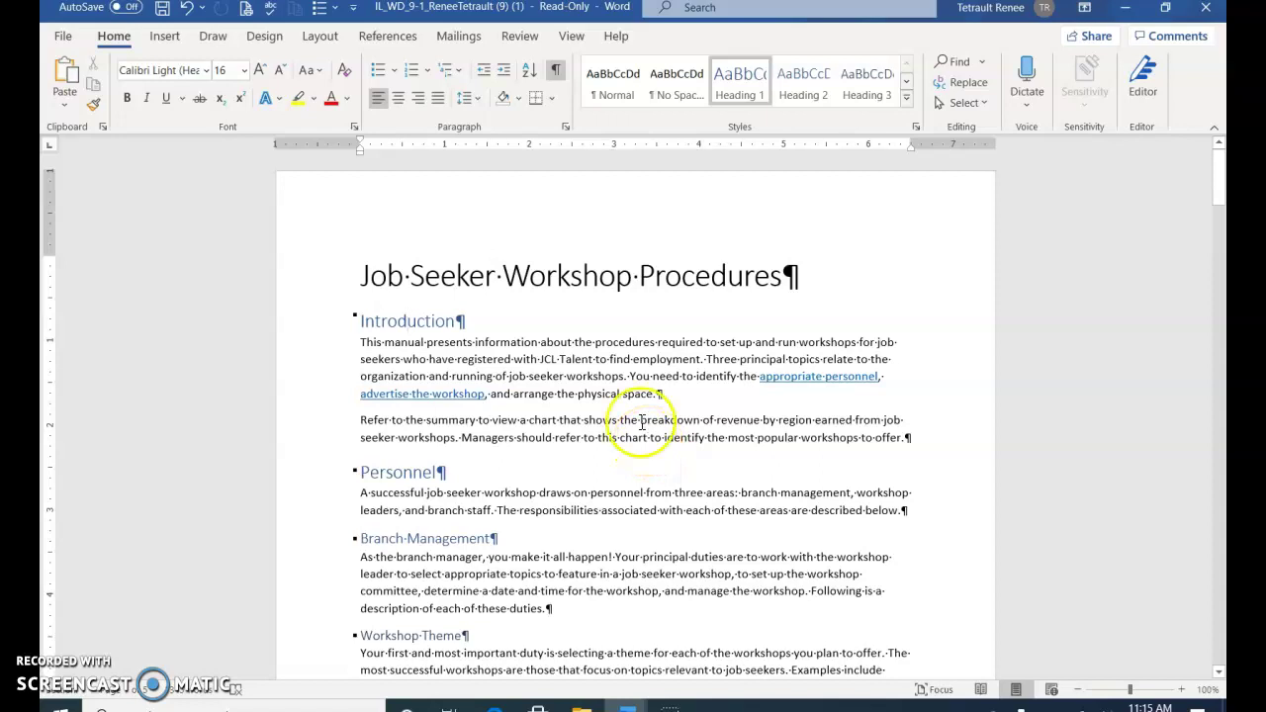
Collapse all headings in the document, and expand them all again.
{"action": "right_click", "coordinate": [441, 323]}
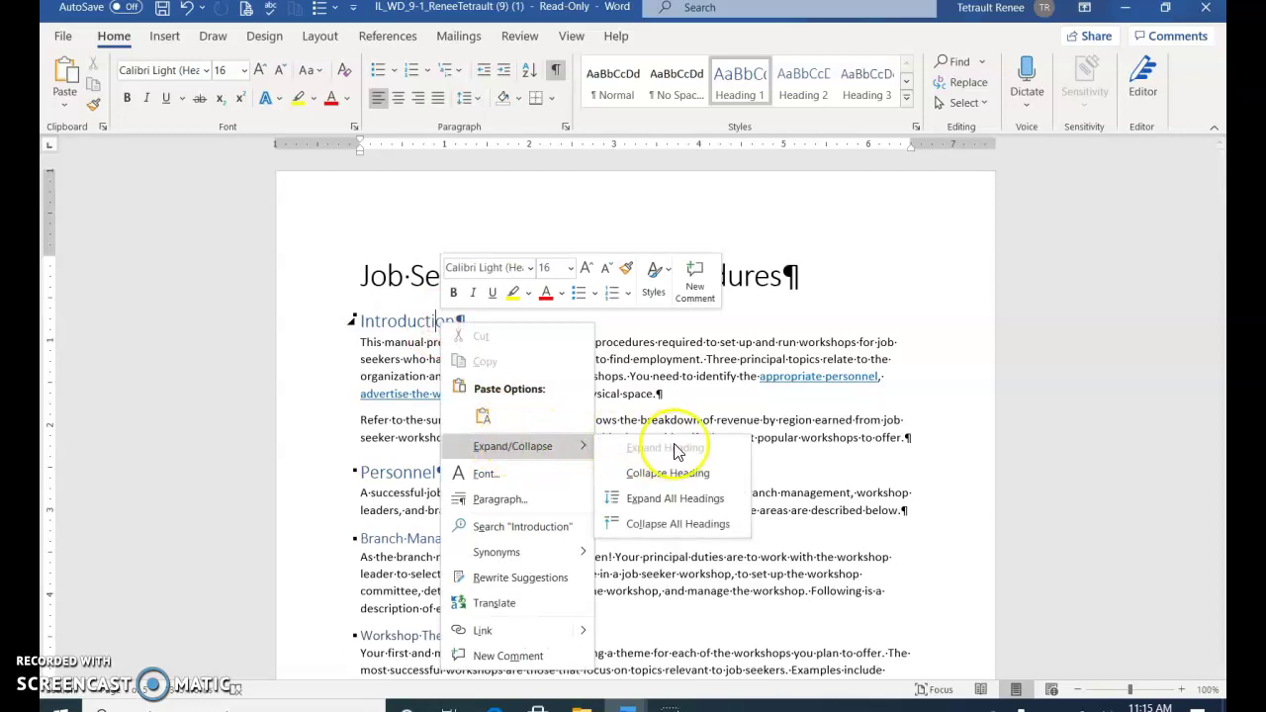
{"action": "left_click", "coordinate": [680, 524]}
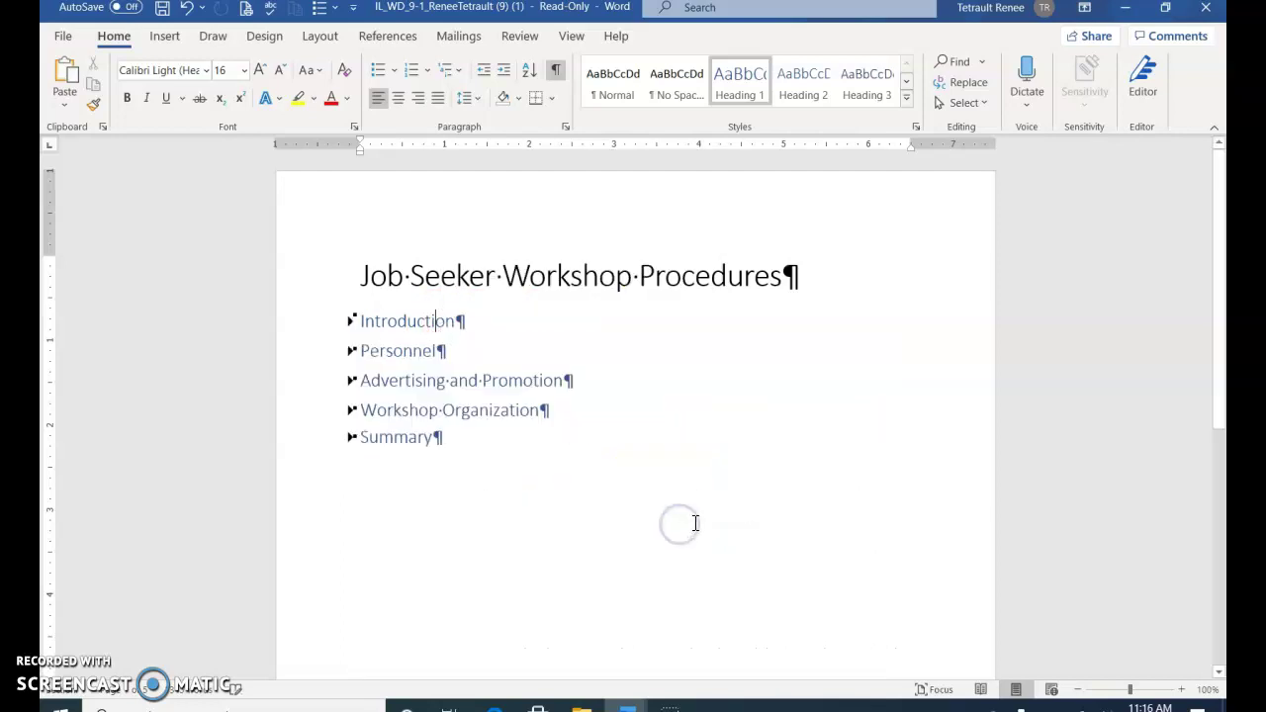
{"action": "right_click", "coordinate": [419, 324]}
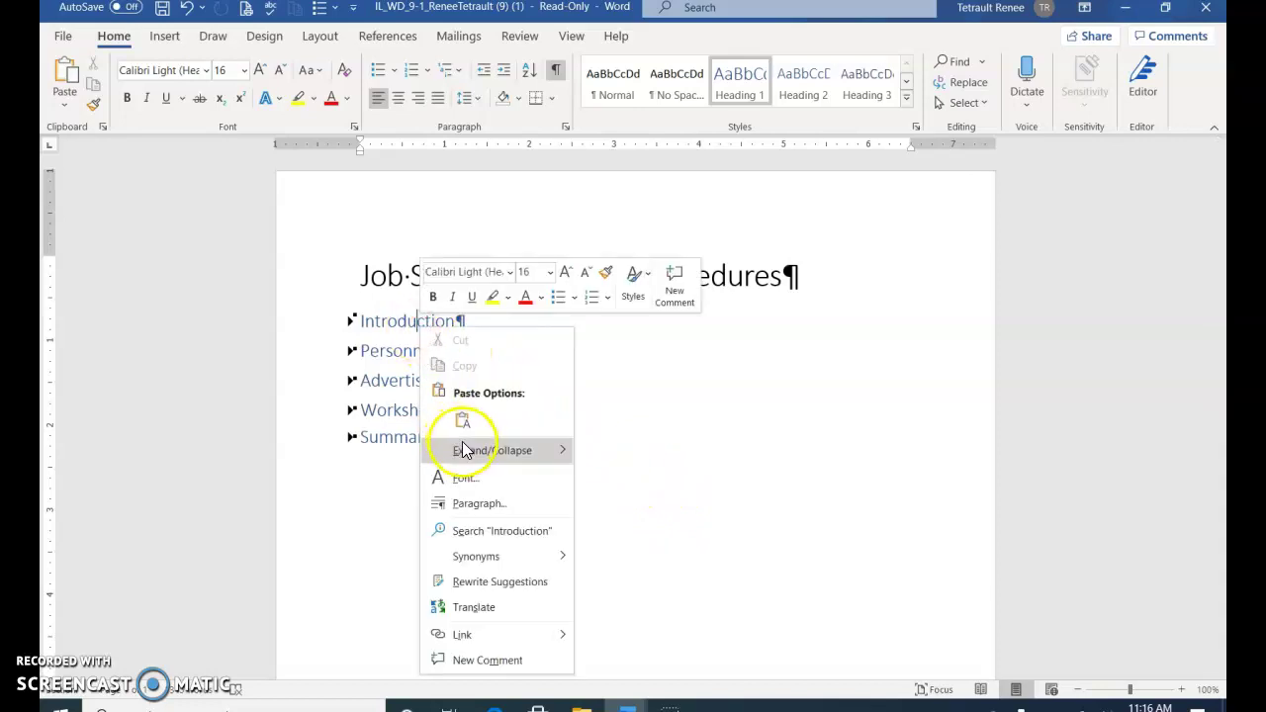
{"action": "mouse_move", "coordinate": [464, 449]}
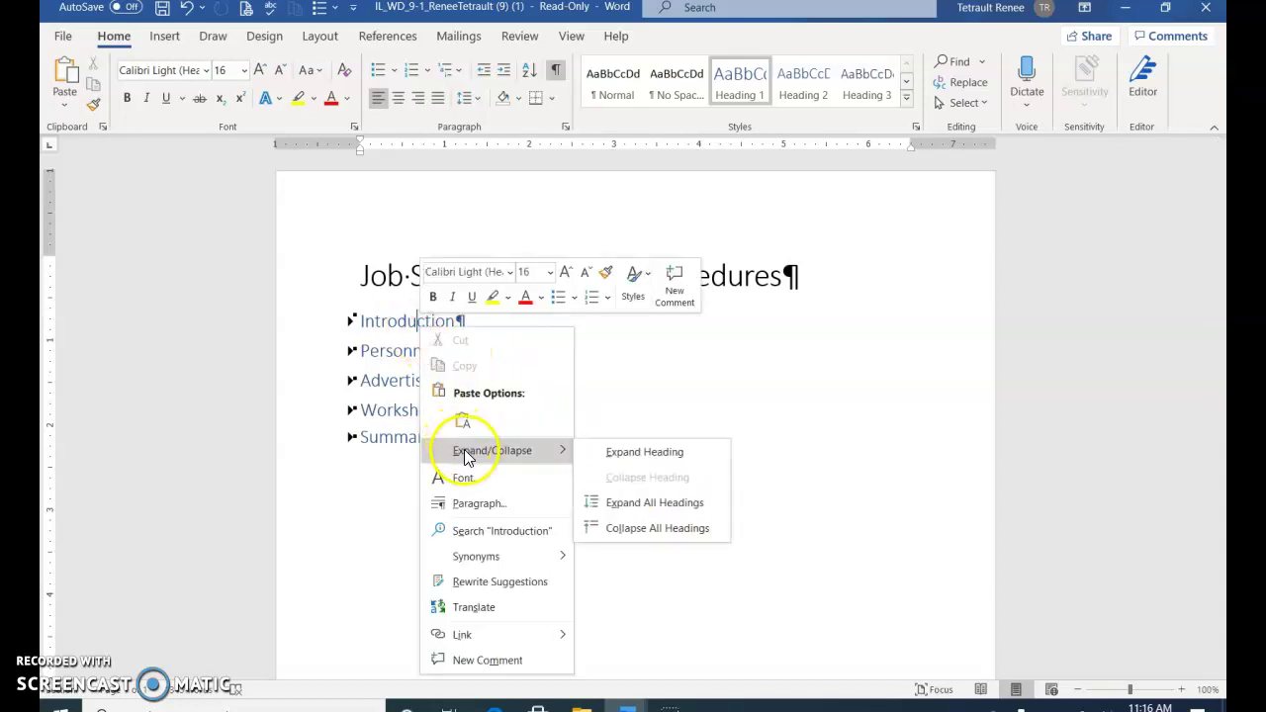
{"action": "left_click", "coordinate": [684, 502]}
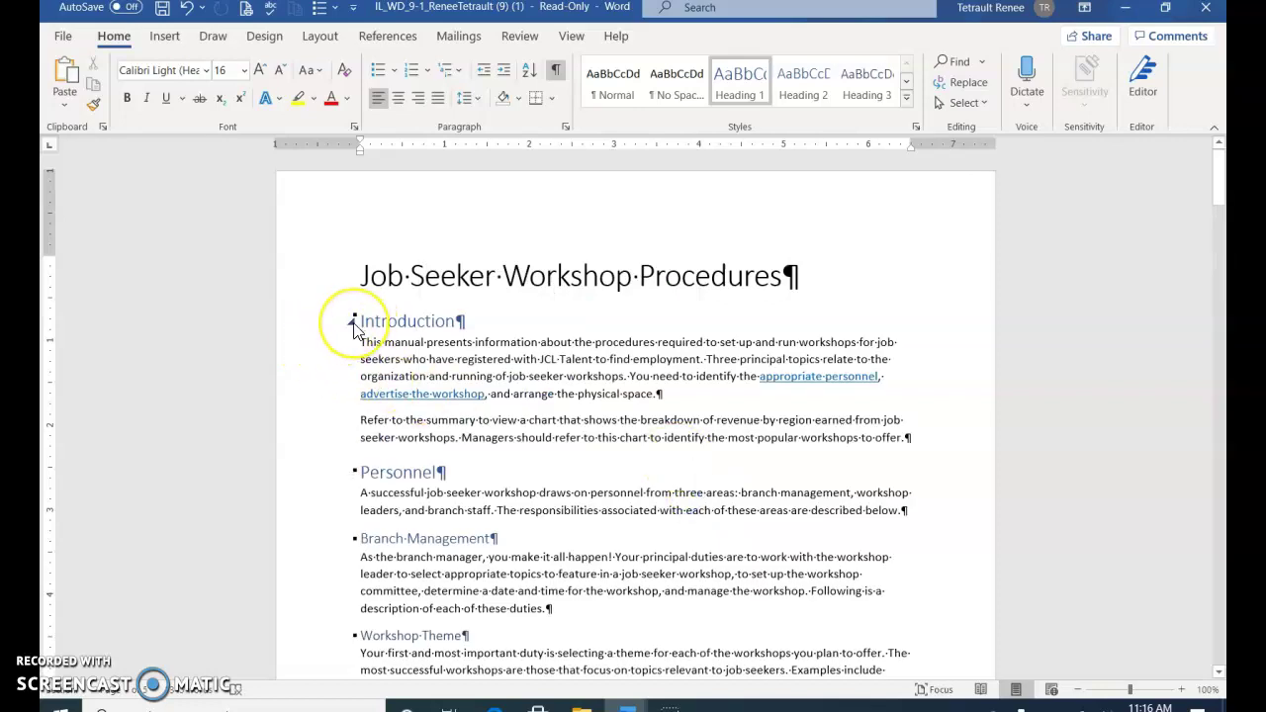
Show the Navigation pane with the document's headings listed.
{"action": "left_click", "coordinate": [417, 322]}
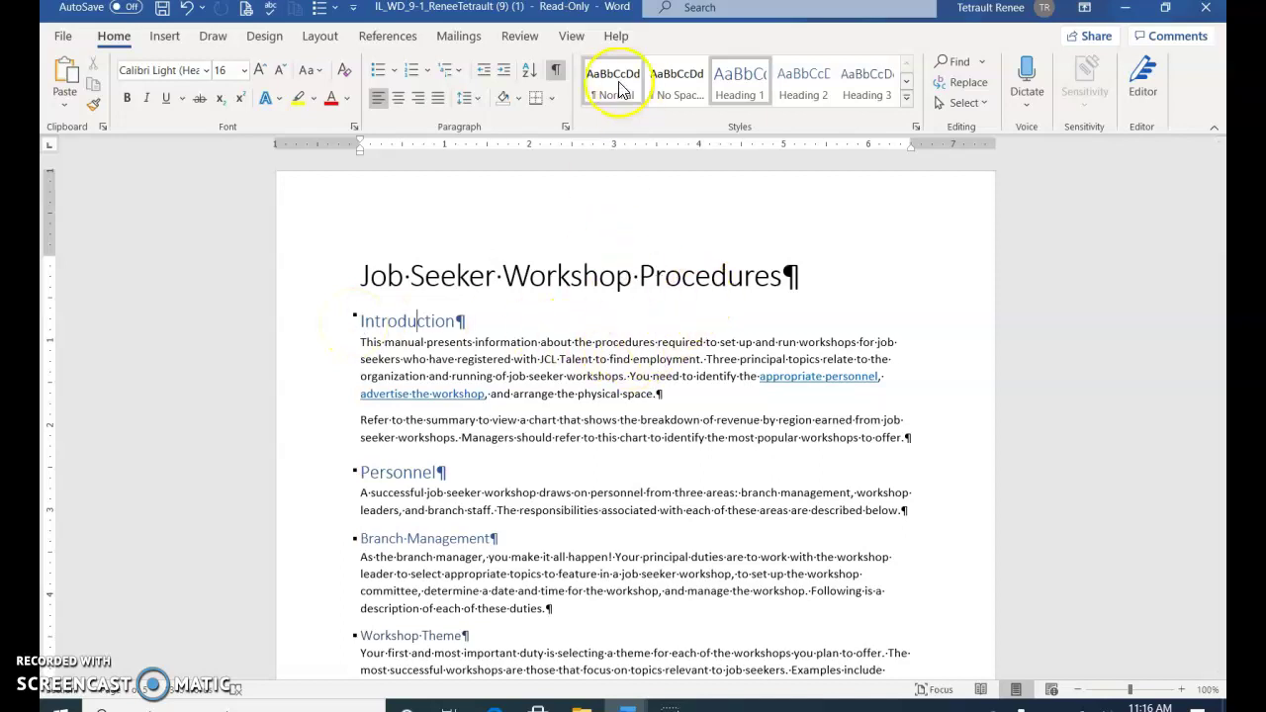
{"action": "left_click", "coordinate": [572, 40]}
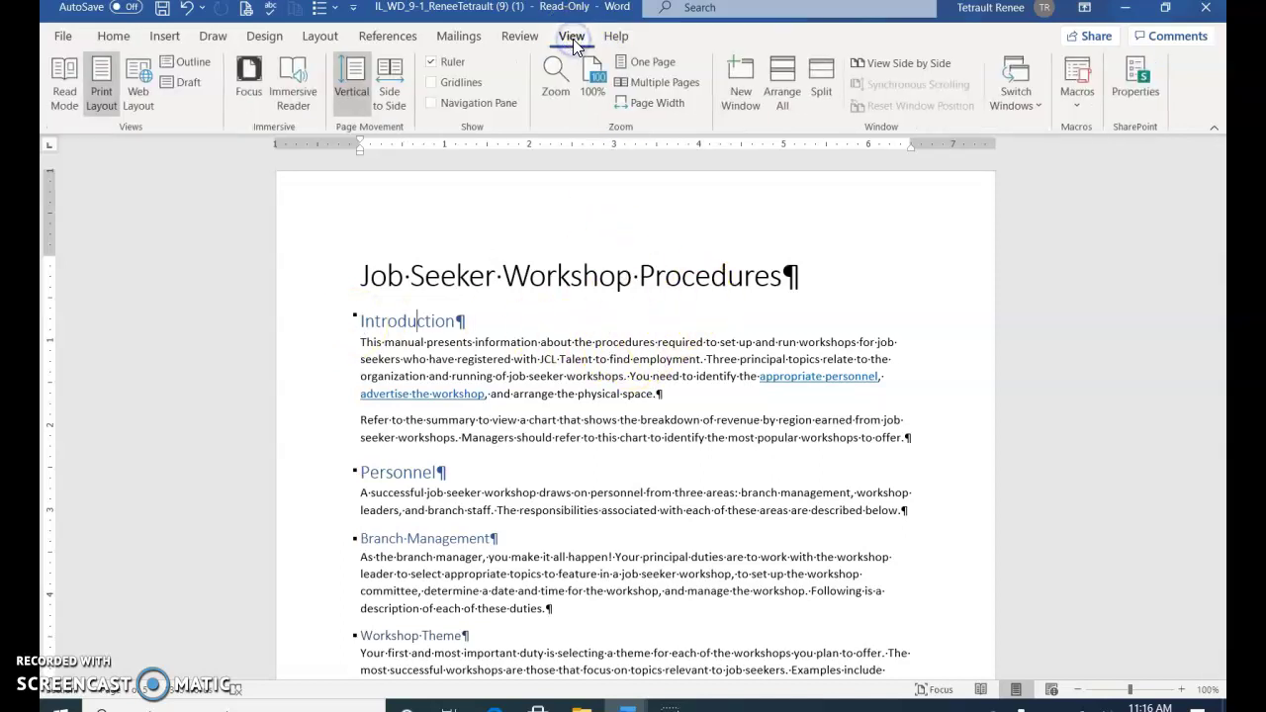
{"action": "left_click", "coordinate": [431, 104]}
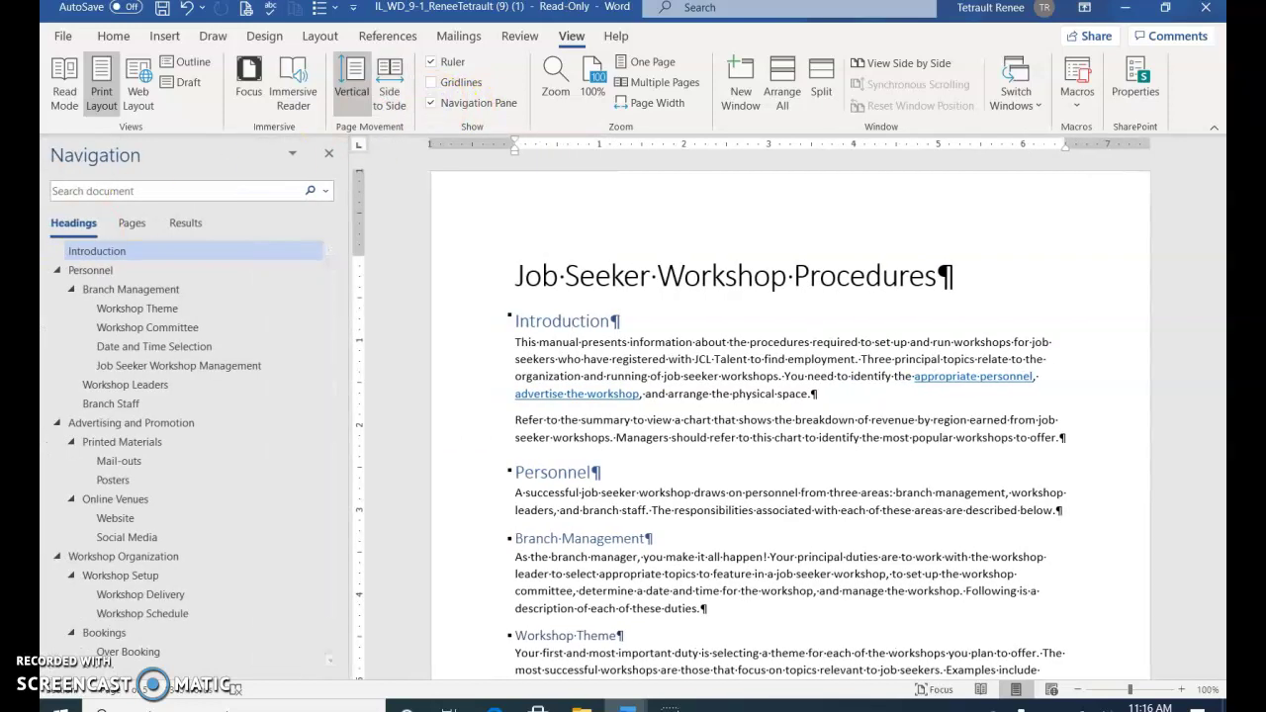
{"action": "left_click", "coordinate": [85, 229]}
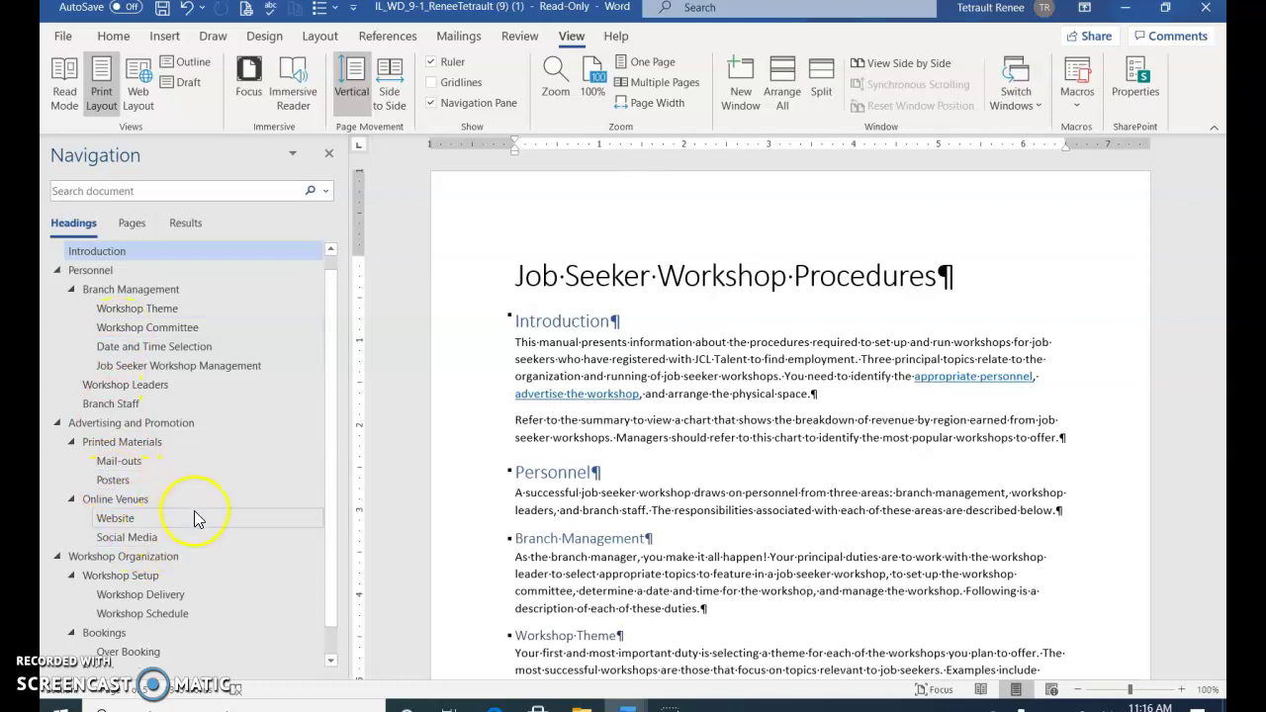
Move the Branch Staff section above Workshop Leaders within the Personnel section, using the heading list.
{"action": "scroll", "coordinate": [217, 509], "scroll_direction": "down", "scroll_amount": 1}
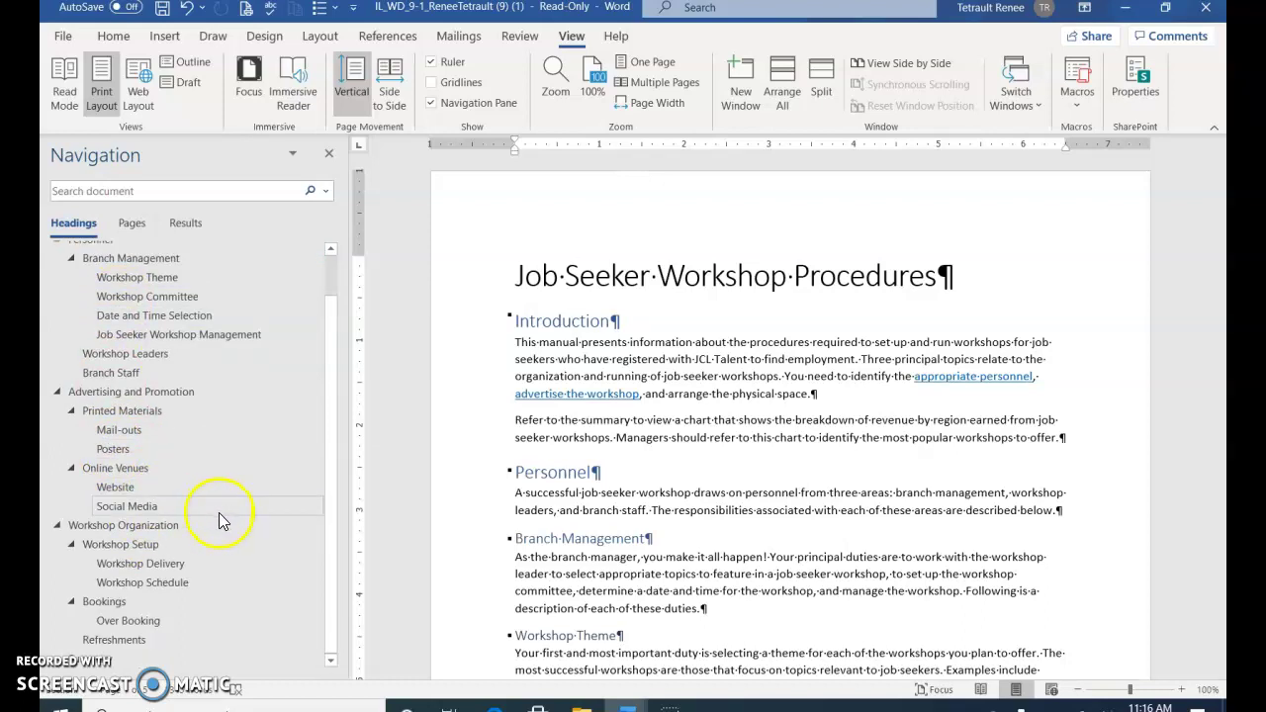
{"action": "left_click", "coordinate": [99, 374]}
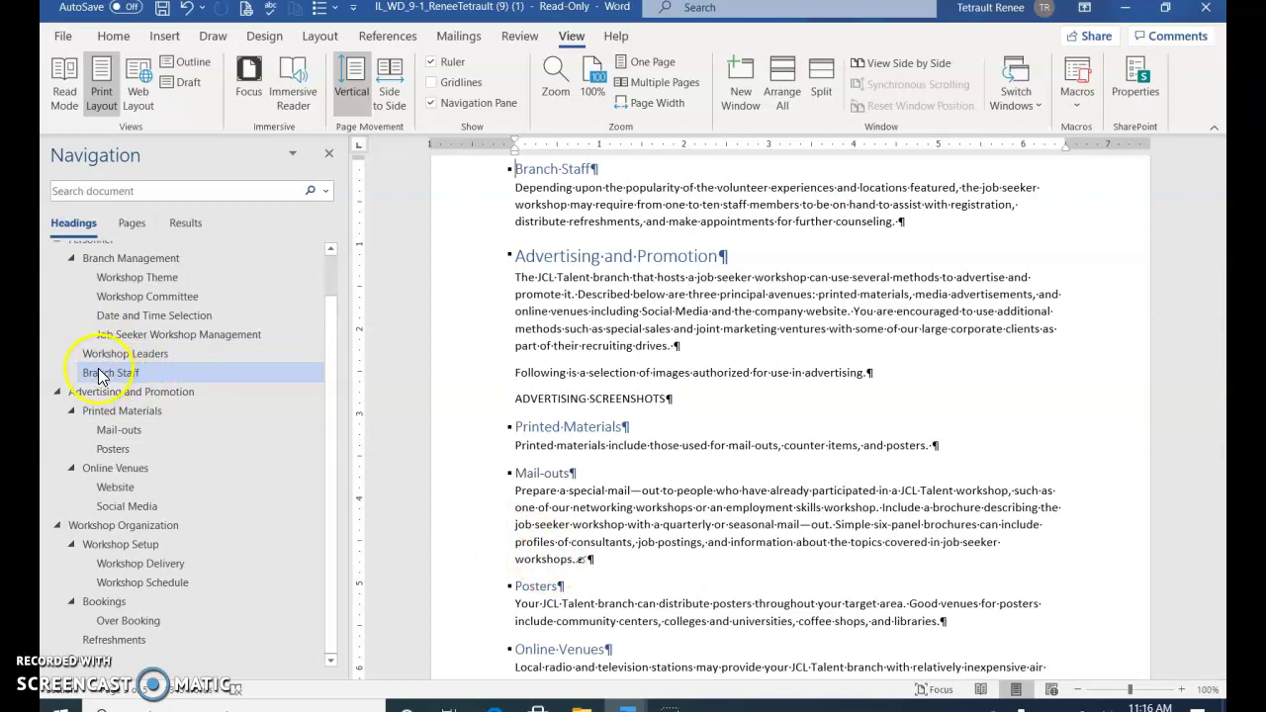
{"action": "left_click_drag", "start_coordinate": [99, 375], "coordinate": [96, 341]}
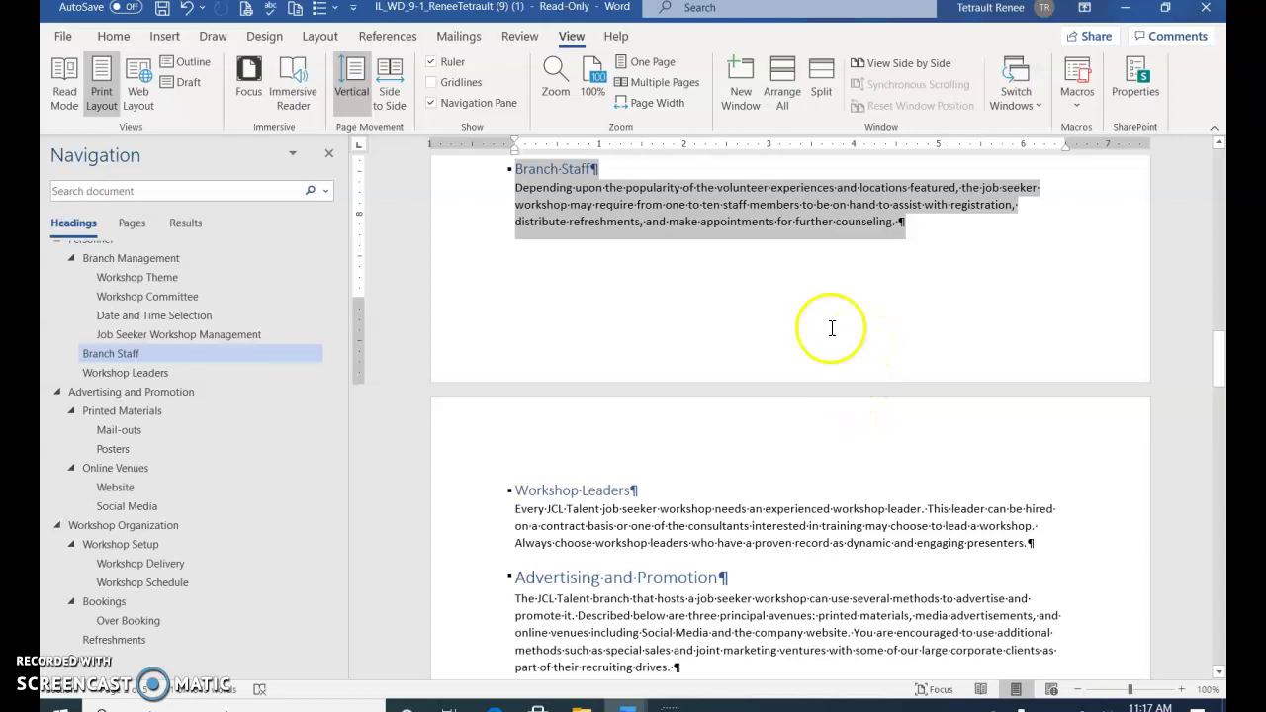
Switch the Navigation pane to page thumbnails and go to page 1 of the document.
{"action": "left_click", "coordinate": [131, 223]}
{"action": "scroll", "coordinate": [310, 309], "scroll_direction": "down", "scroll_amount": 4}
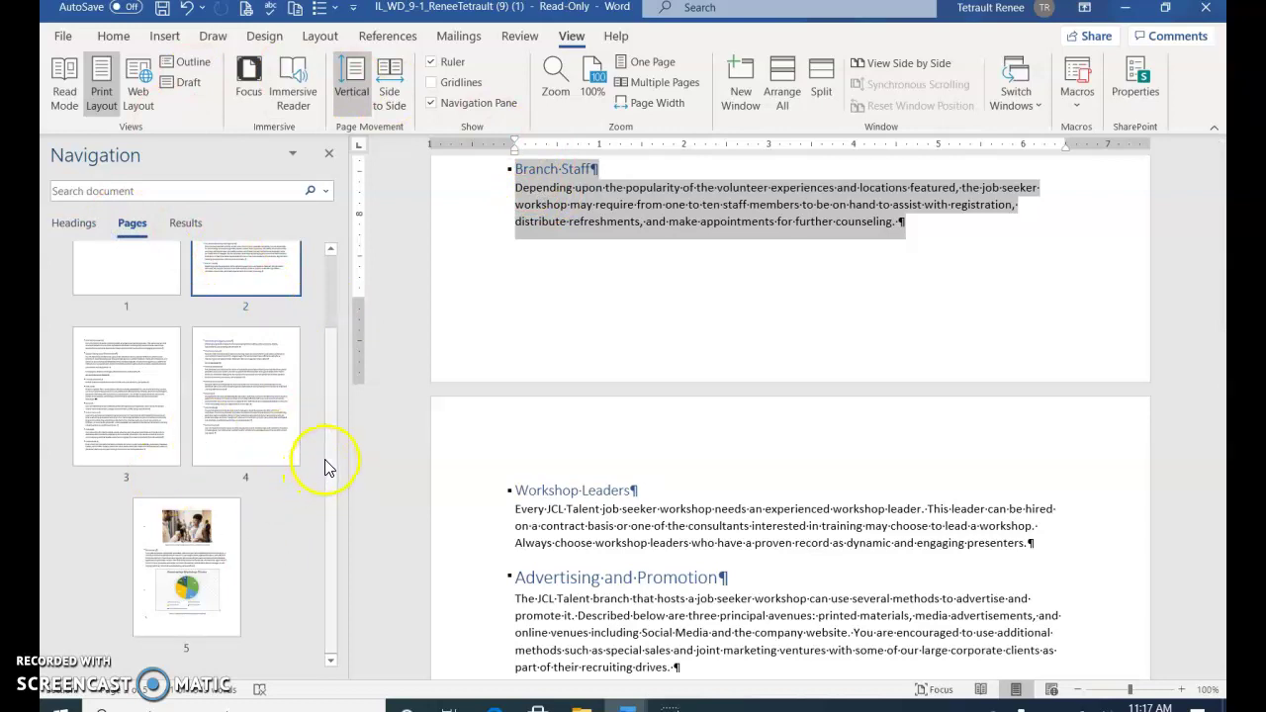
{"action": "left_click", "coordinate": [126, 286]}
{"action": "left_click_drag", "start_coordinate": [339, 361], "coordinate": [333, 277]}
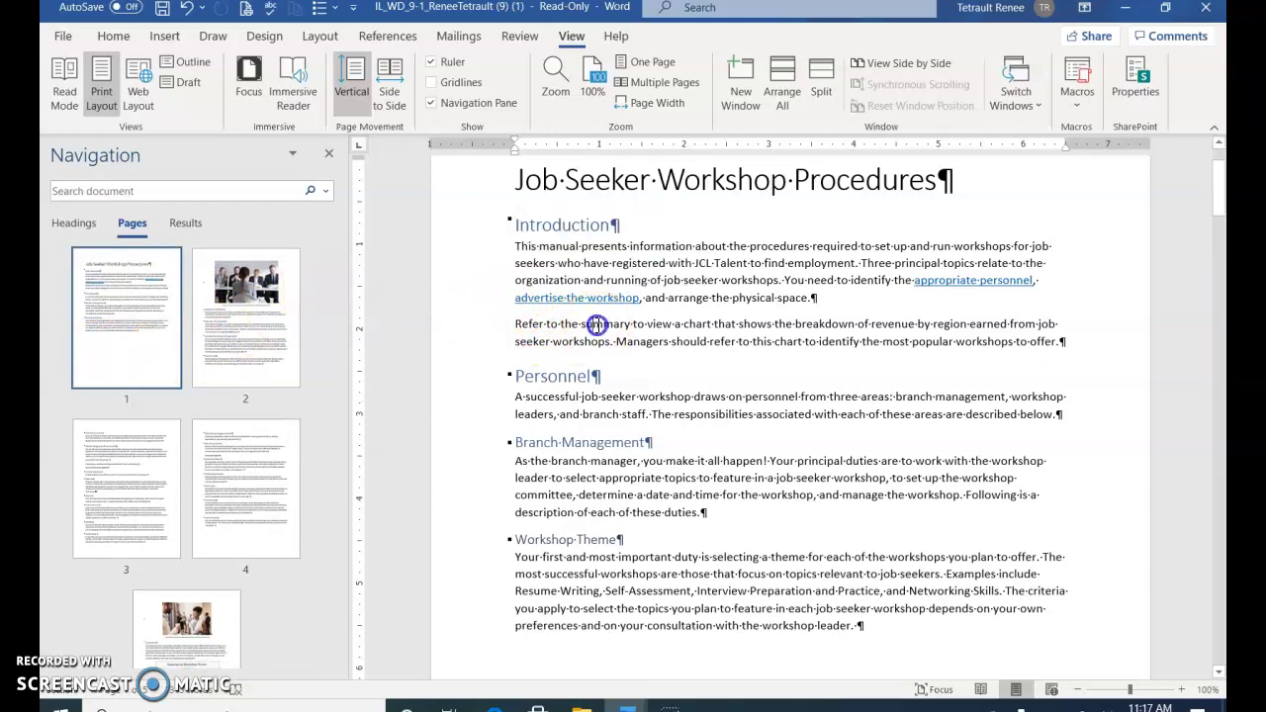
Replace the word "summary" in the Introduction's second paragraph with a hyperlinked cross-reference to the heading text of Summary.
{"action": "left_click_drag", "start_coordinate": [581, 325], "coordinate": [631, 324]}
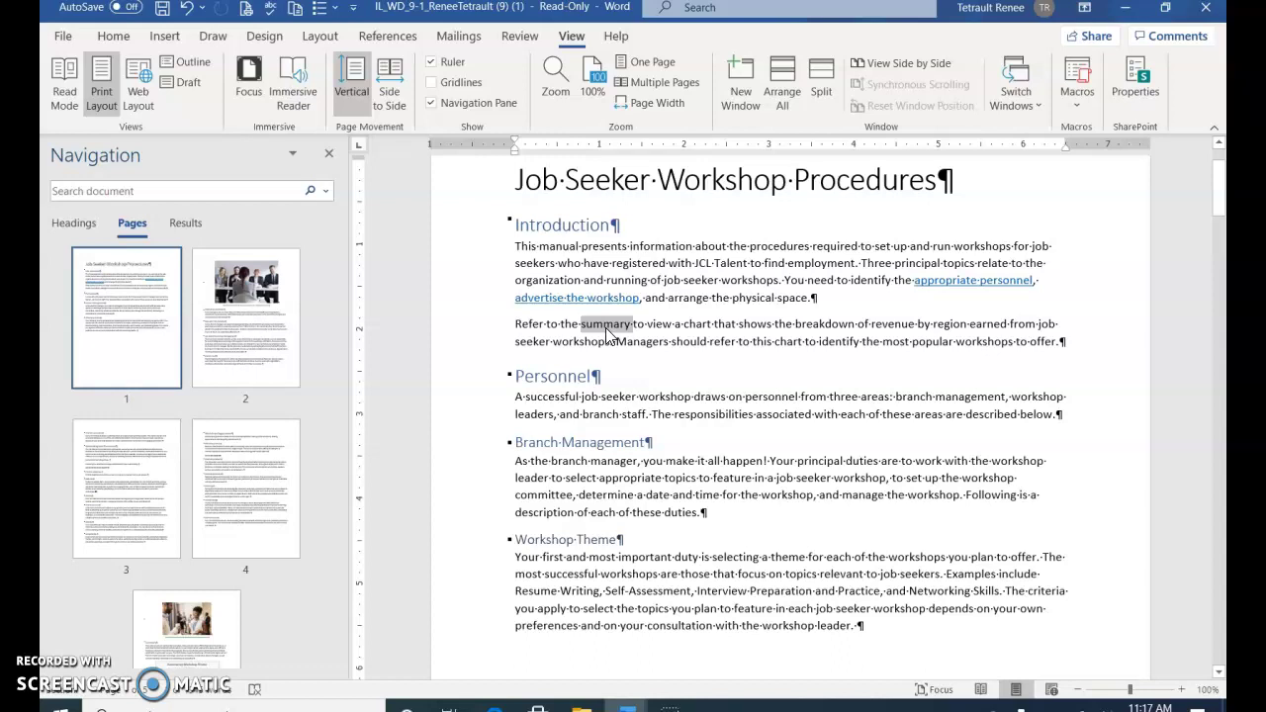
{"action": "left_click", "coordinate": [164, 39]}
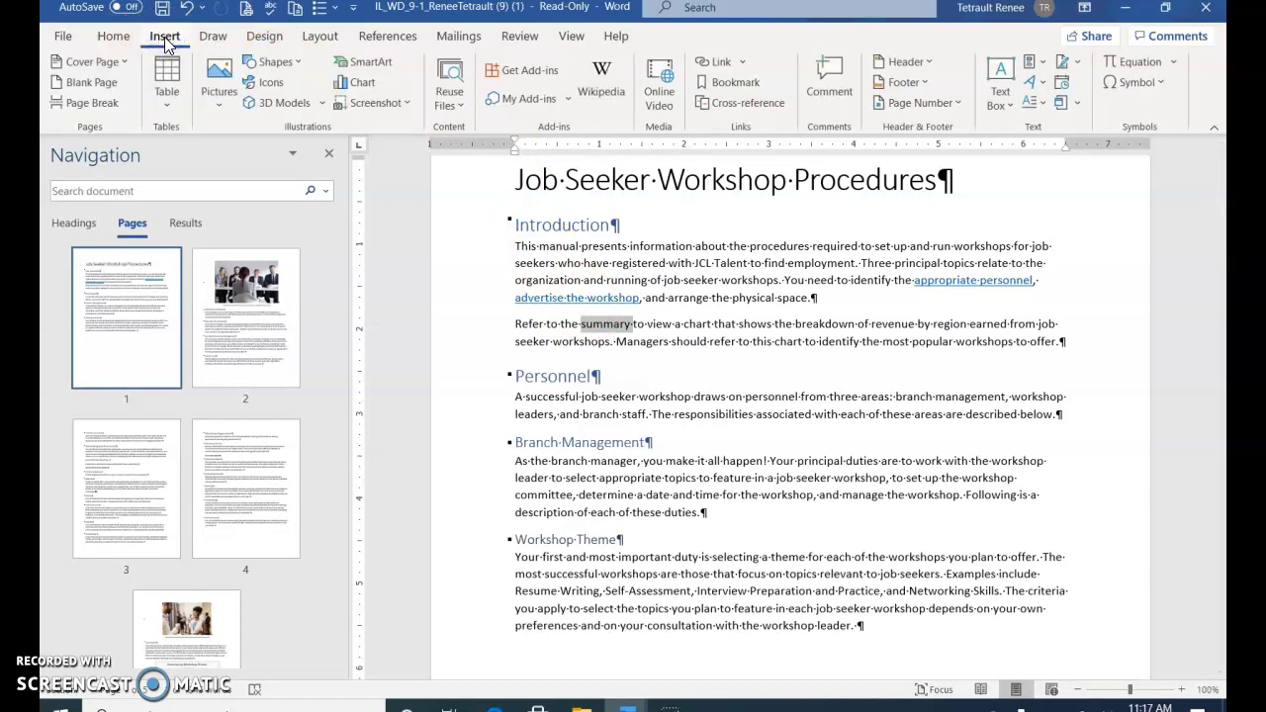
{"action": "left_click", "coordinate": [747, 111]}
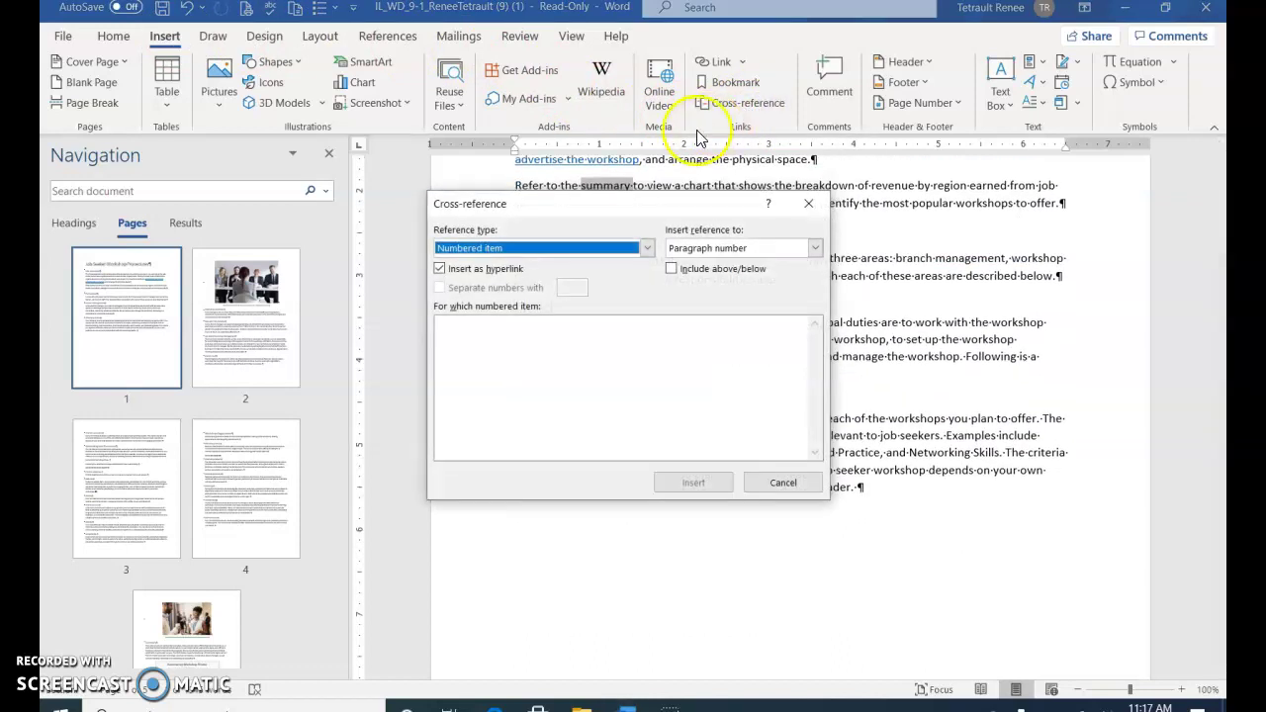
{"action": "left_click", "coordinate": [649, 247]}
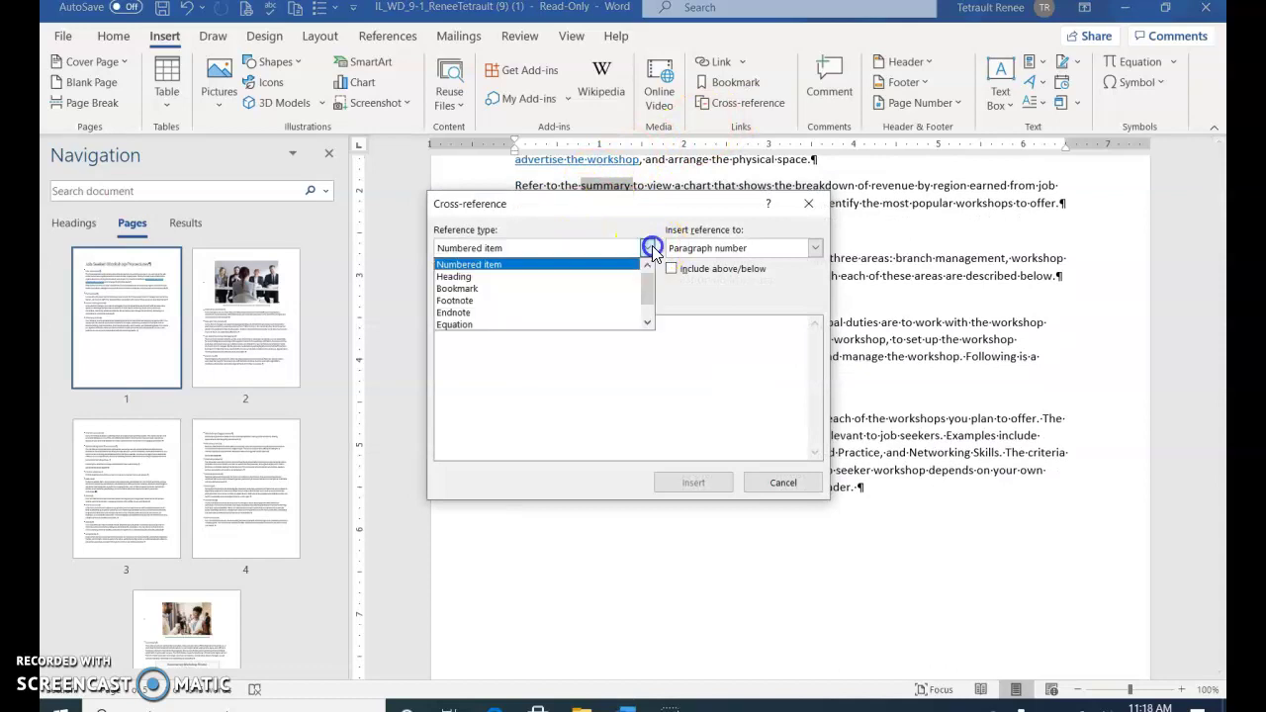
{"action": "left_click", "coordinate": [454, 279]}
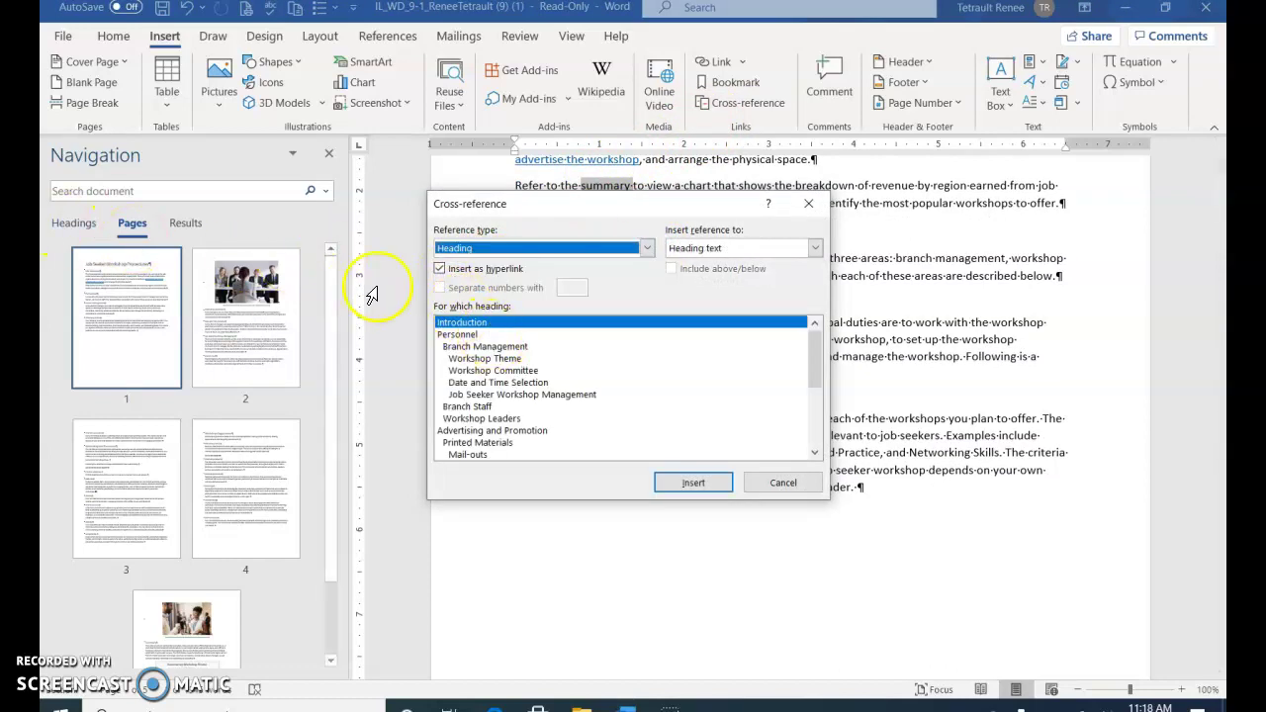
{"action": "left_click_drag", "start_coordinate": [820, 381], "coordinate": [821, 435]}
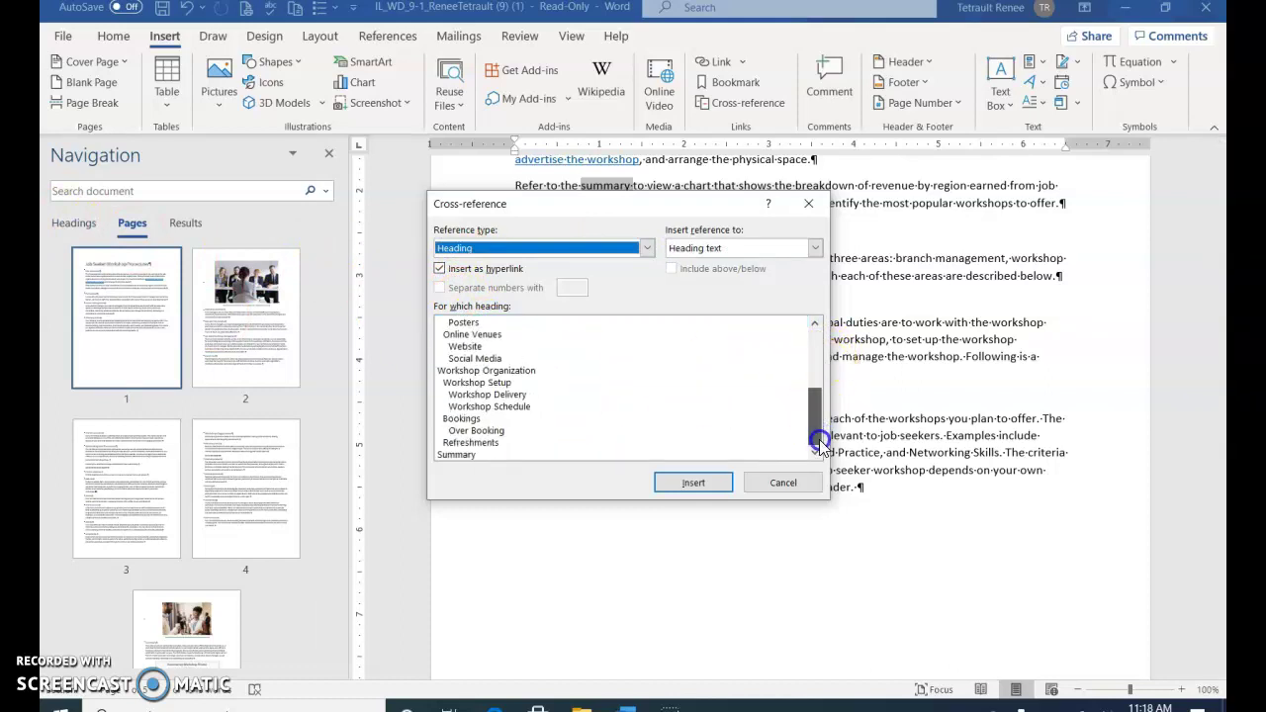
{"action": "left_click", "coordinate": [466, 455]}
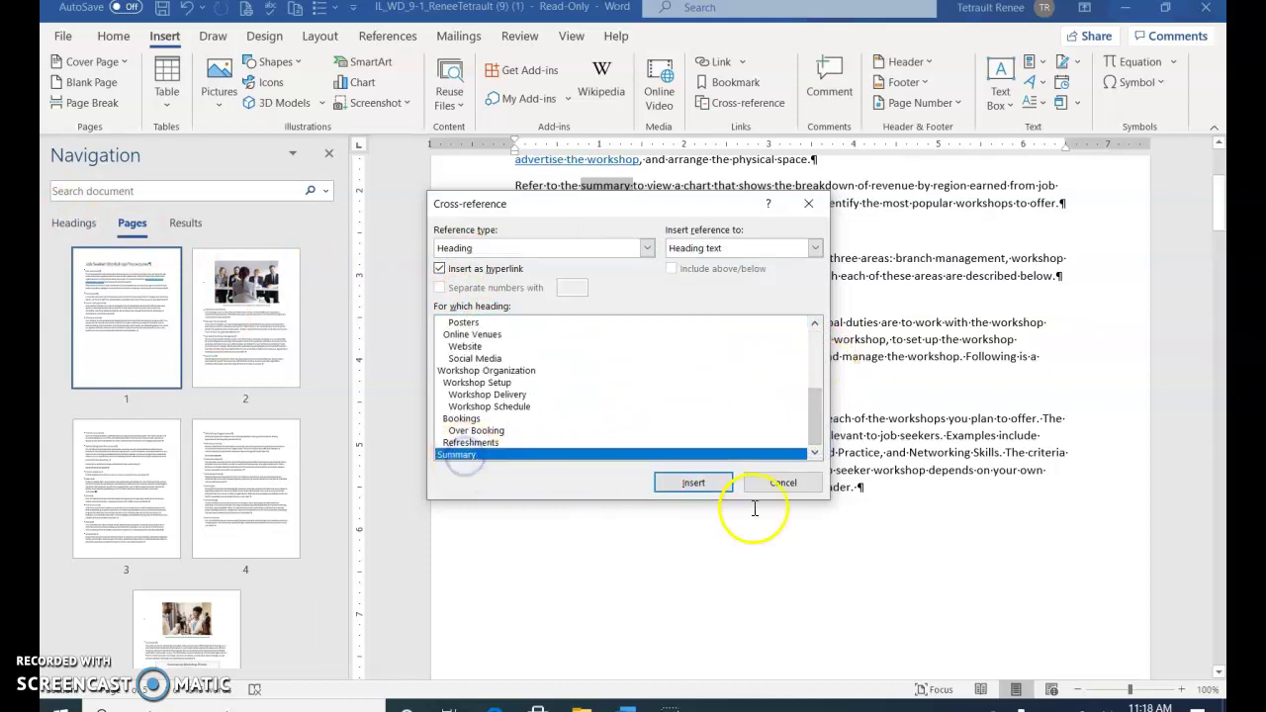
{"action": "left_click", "coordinate": [717, 483]}
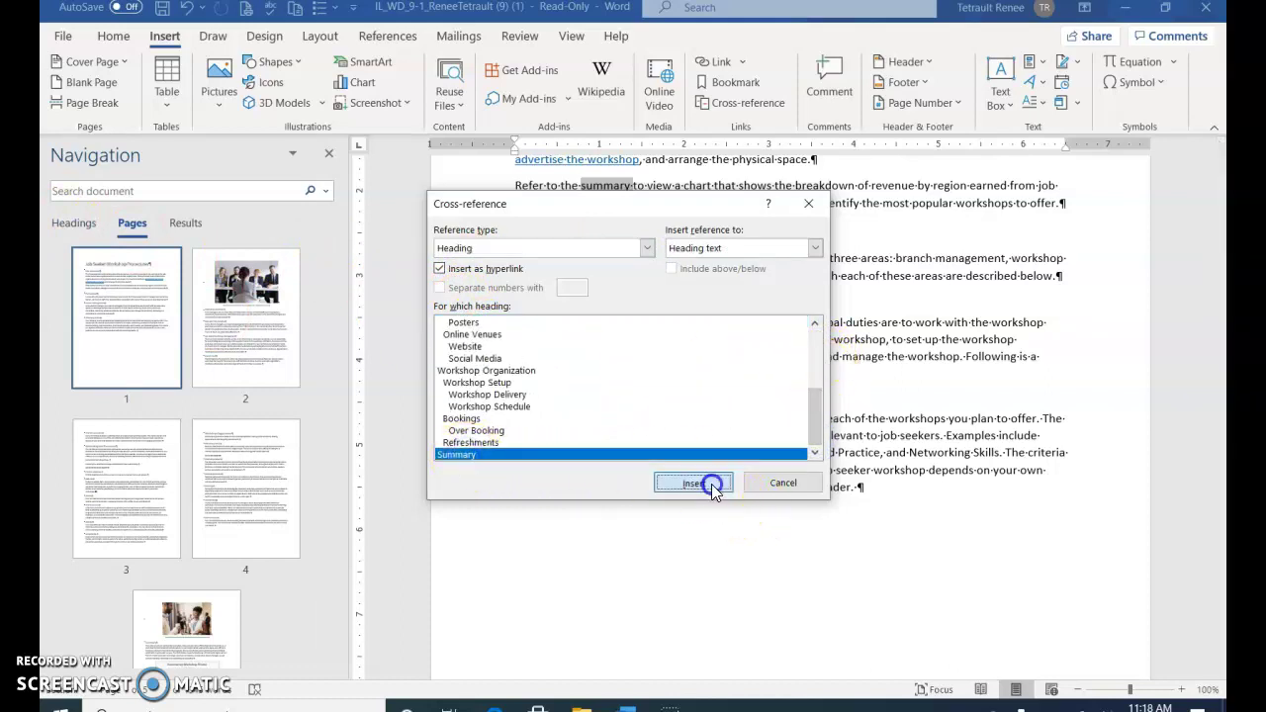
{"action": "left_click", "coordinate": [789, 484]}
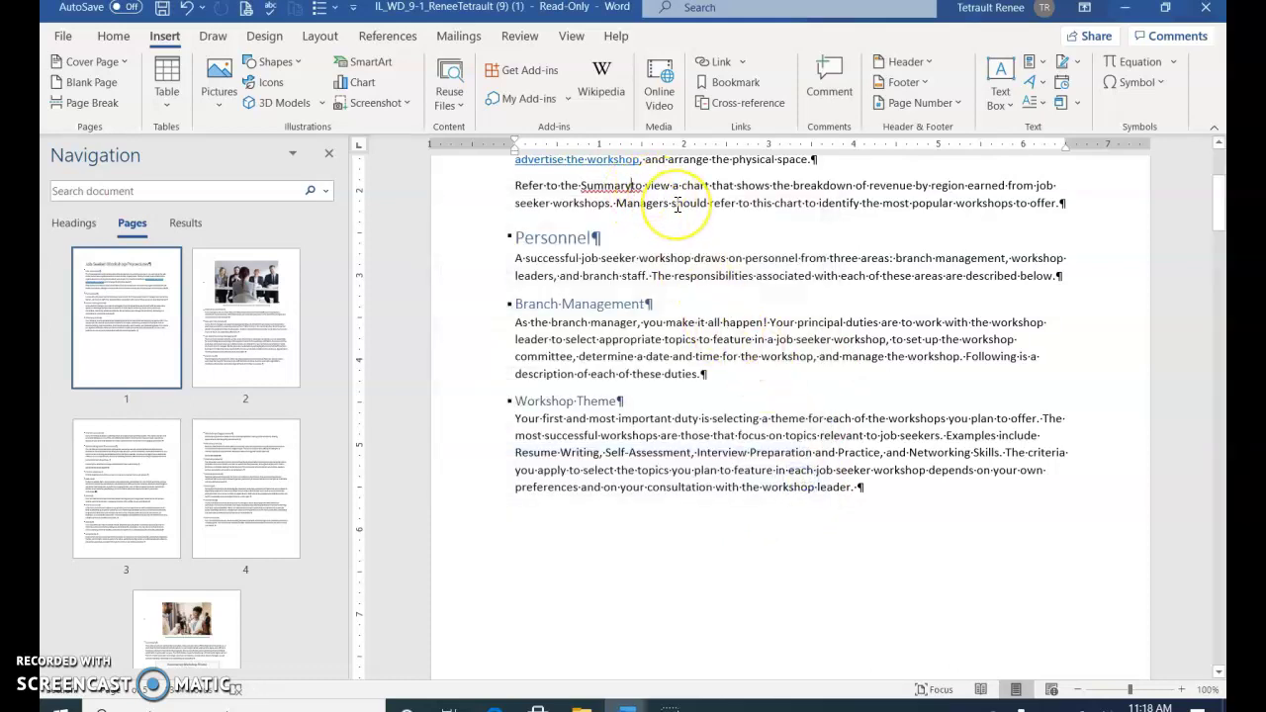
Add a space after the Summary cross-reference, and test it by following it before returning to the document's beginning.
{"action": "left_click", "coordinate": [633, 186]}
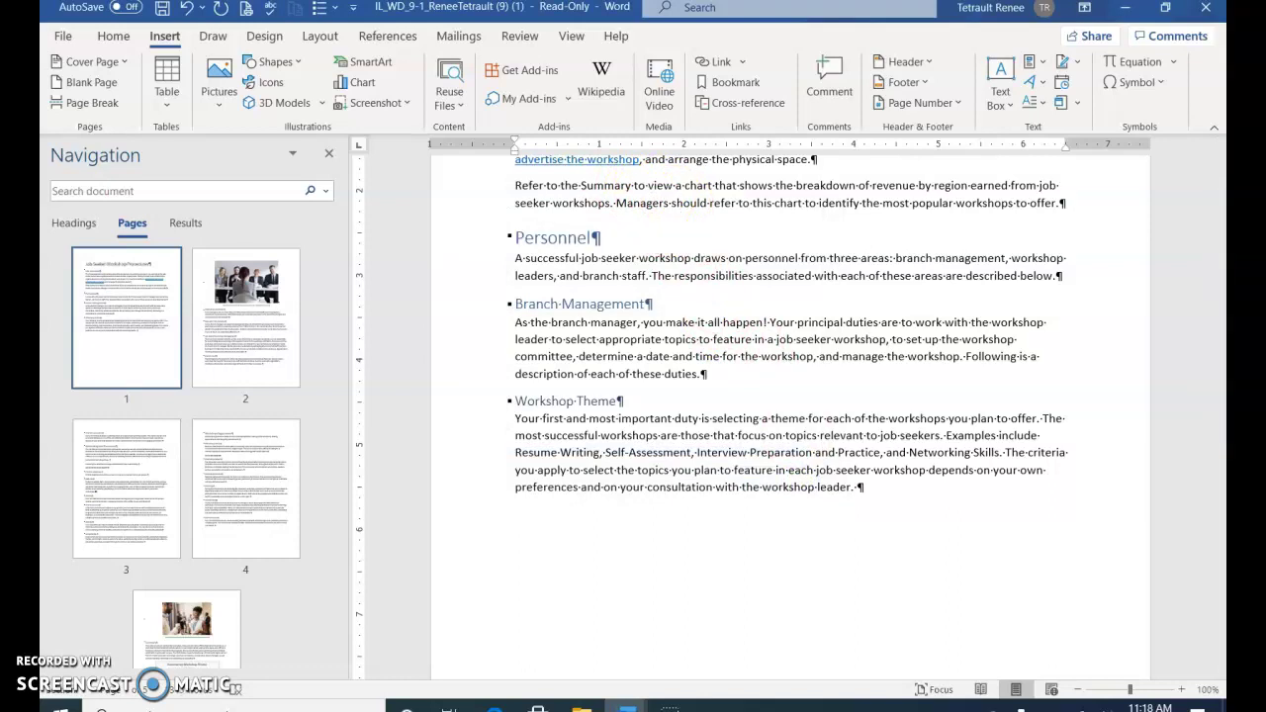
{"action": "left_click", "coordinate": [595, 193], "text": "ctrl"}
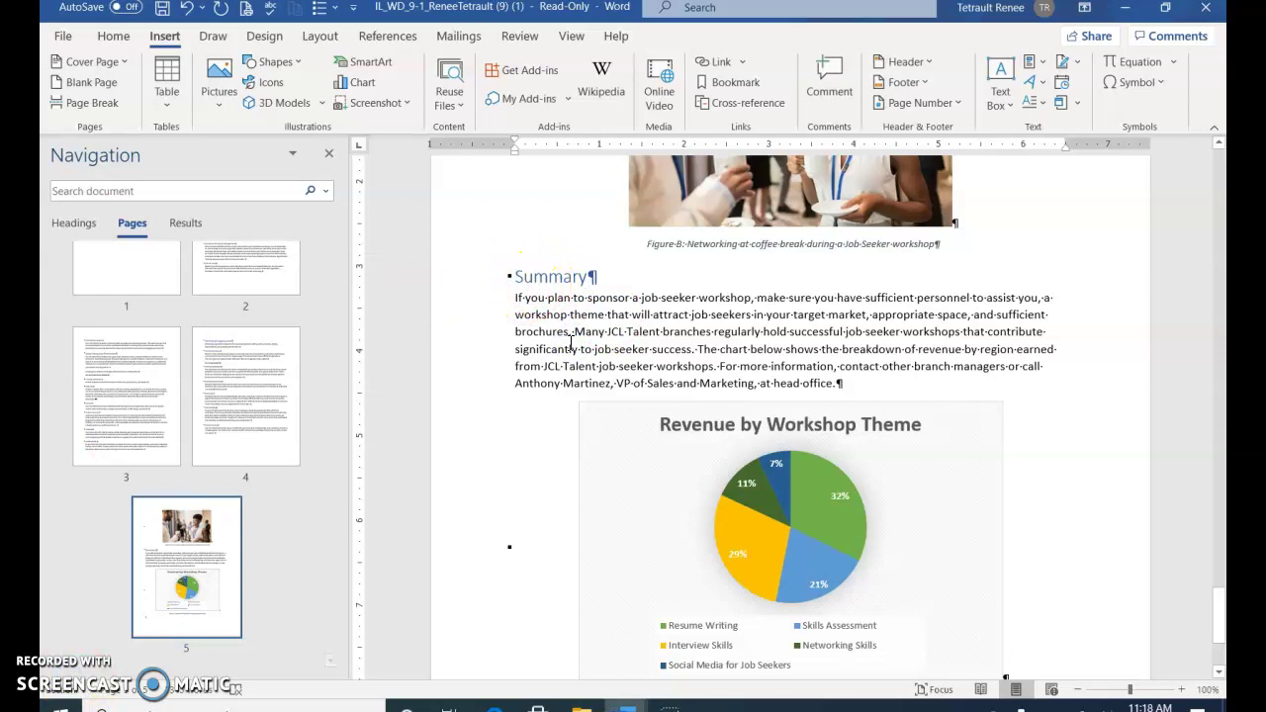
{"action": "key", "text": "ctrl+Home"}
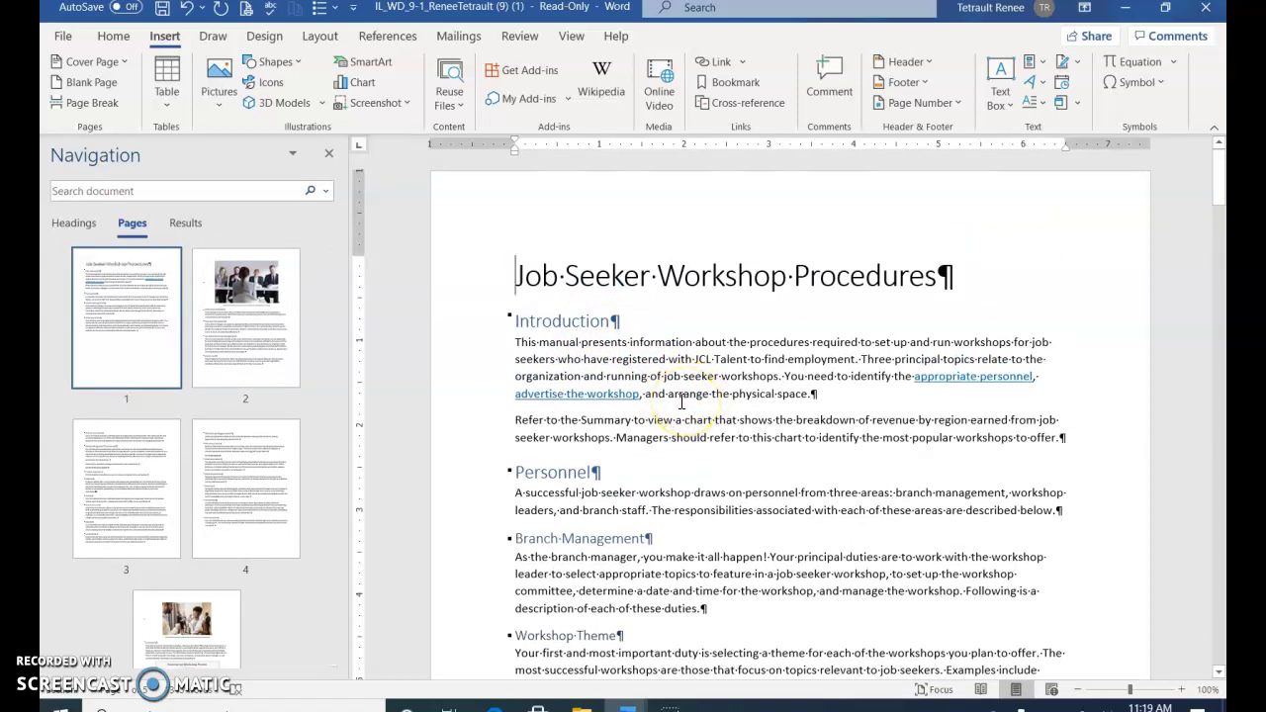
Link the Introduction text "arrange the physical space" to the Workshop Organization heading in this document.
{"action": "left_click_drag", "start_coordinate": [671, 395], "coordinate": [809, 397]}
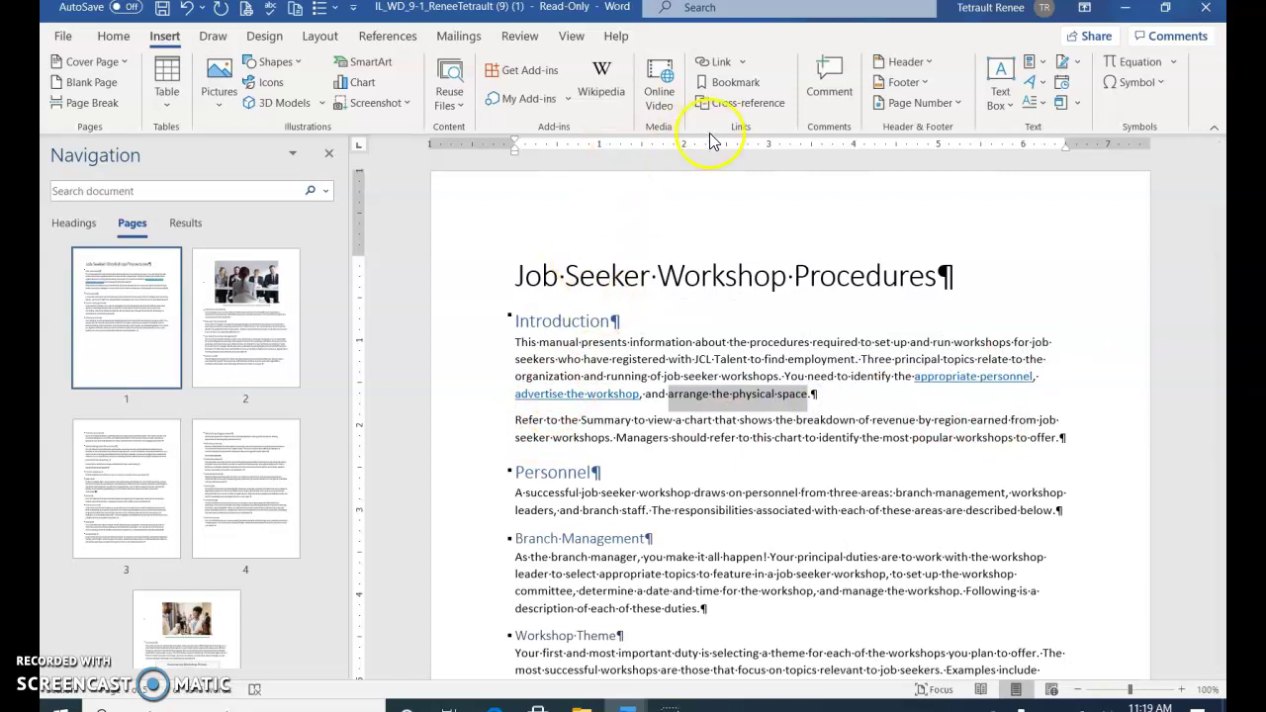
{"action": "left_click", "coordinate": [742, 63]}
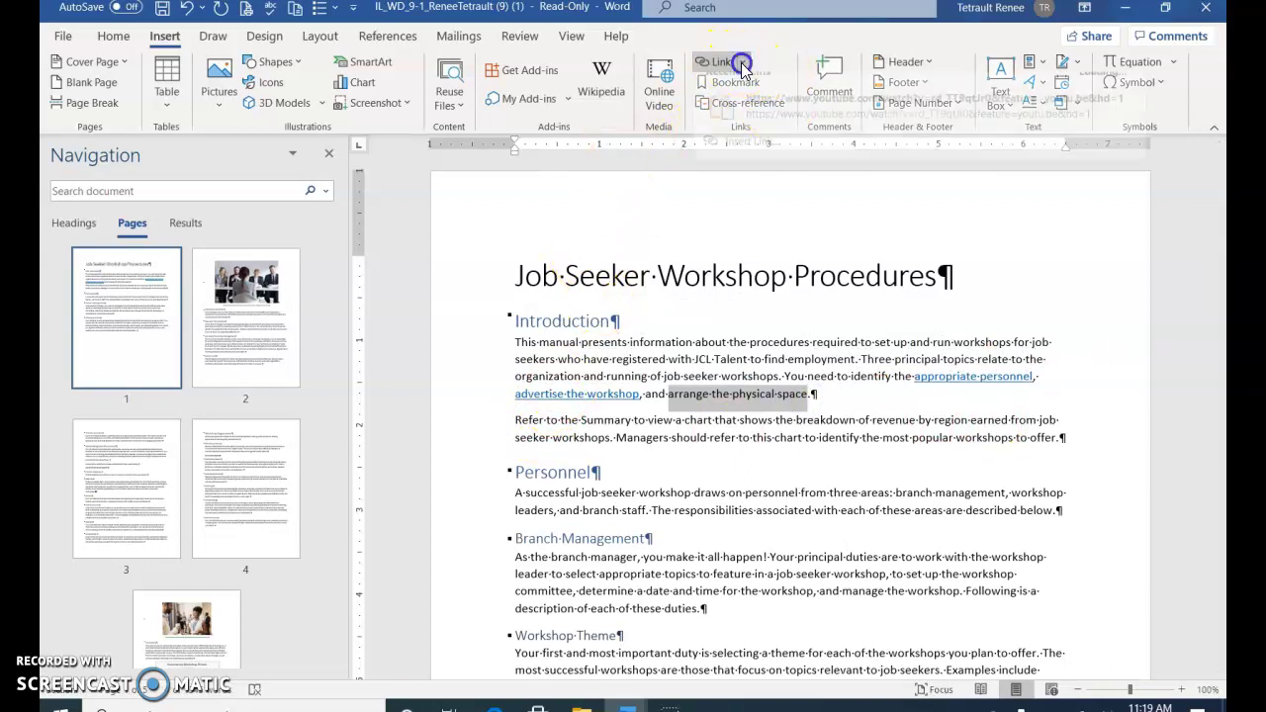
{"action": "left_click", "coordinate": [721, 63]}
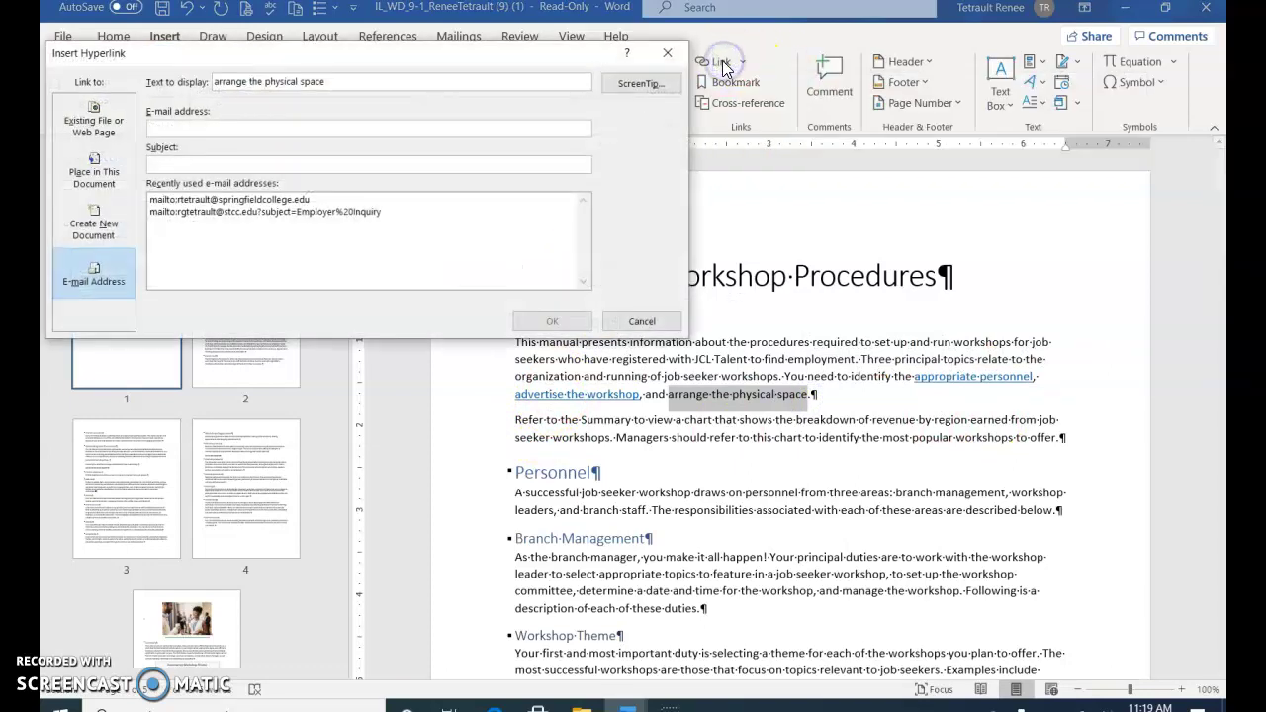
{"action": "left_click", "coordinate": [90, 181]}
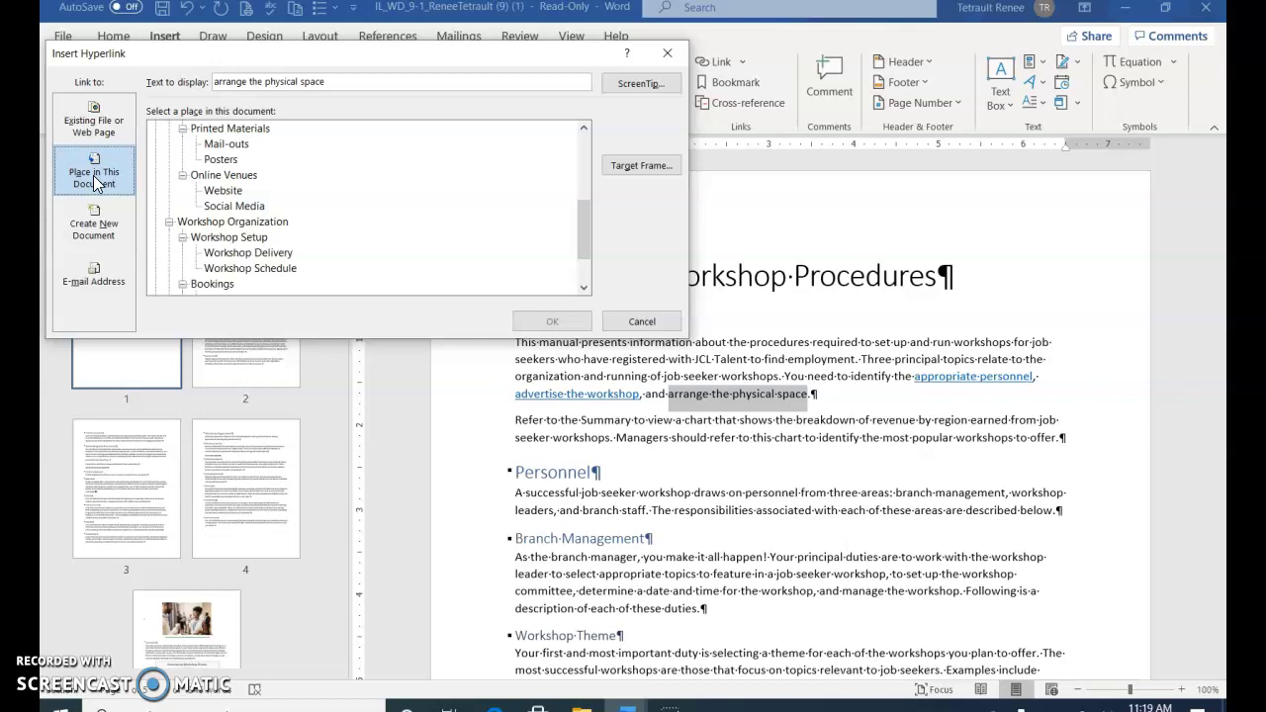
{"action": "left_click", "coordinate": [227, 223]}
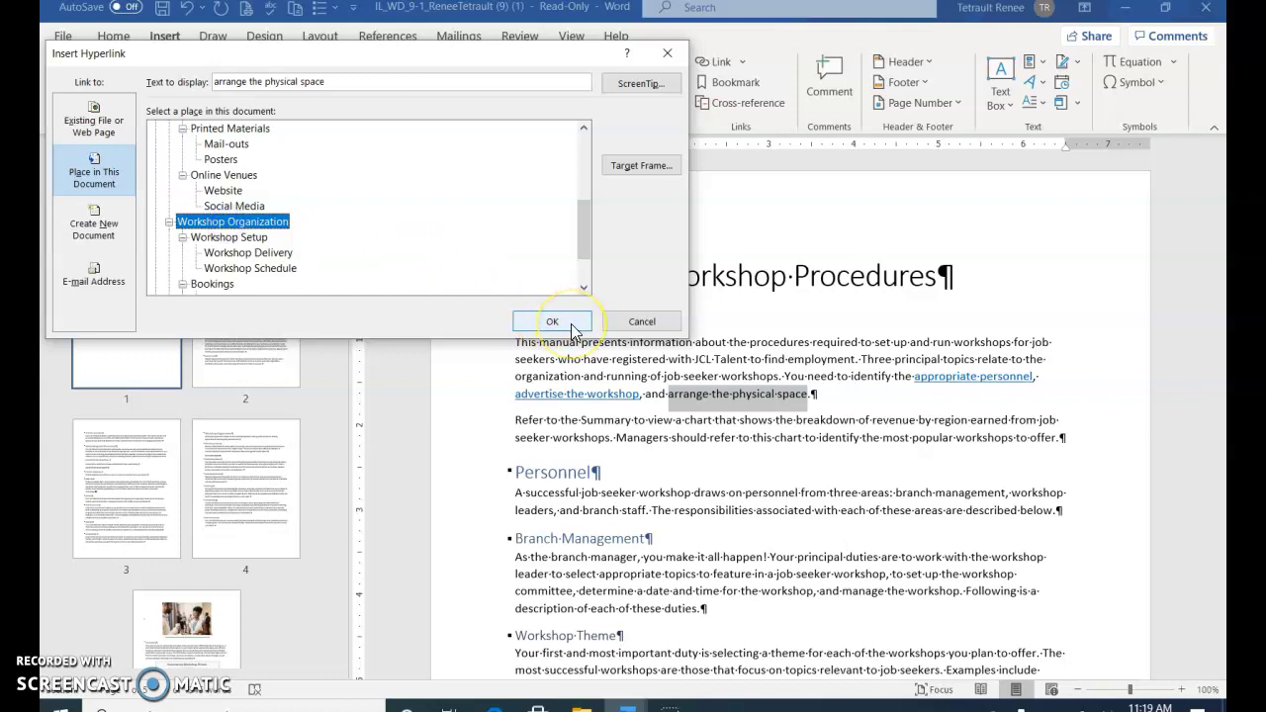
{"action": "left_click", "coordinate": [552, 322]}
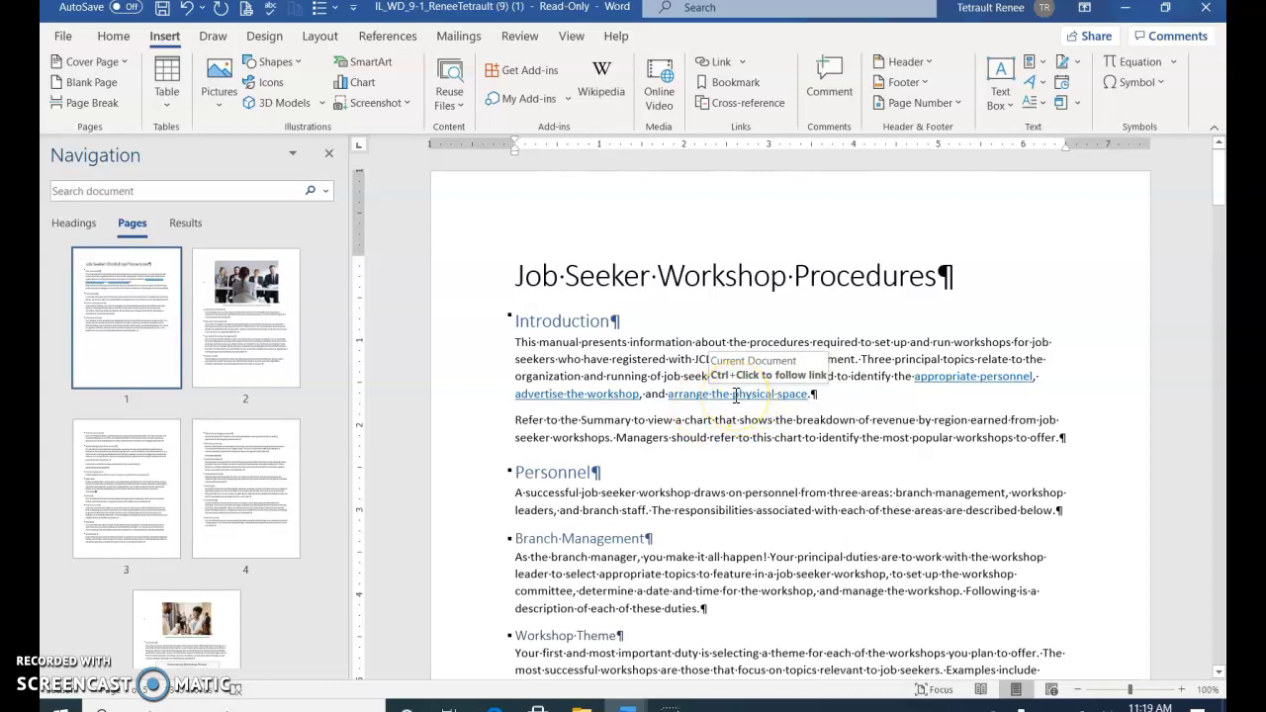
Follow the "arrange the physical space" link to its heading and hide the document's formatting marks.
{"action": "left_click", "coordinate": [736, 398], "text": "ctrl"}
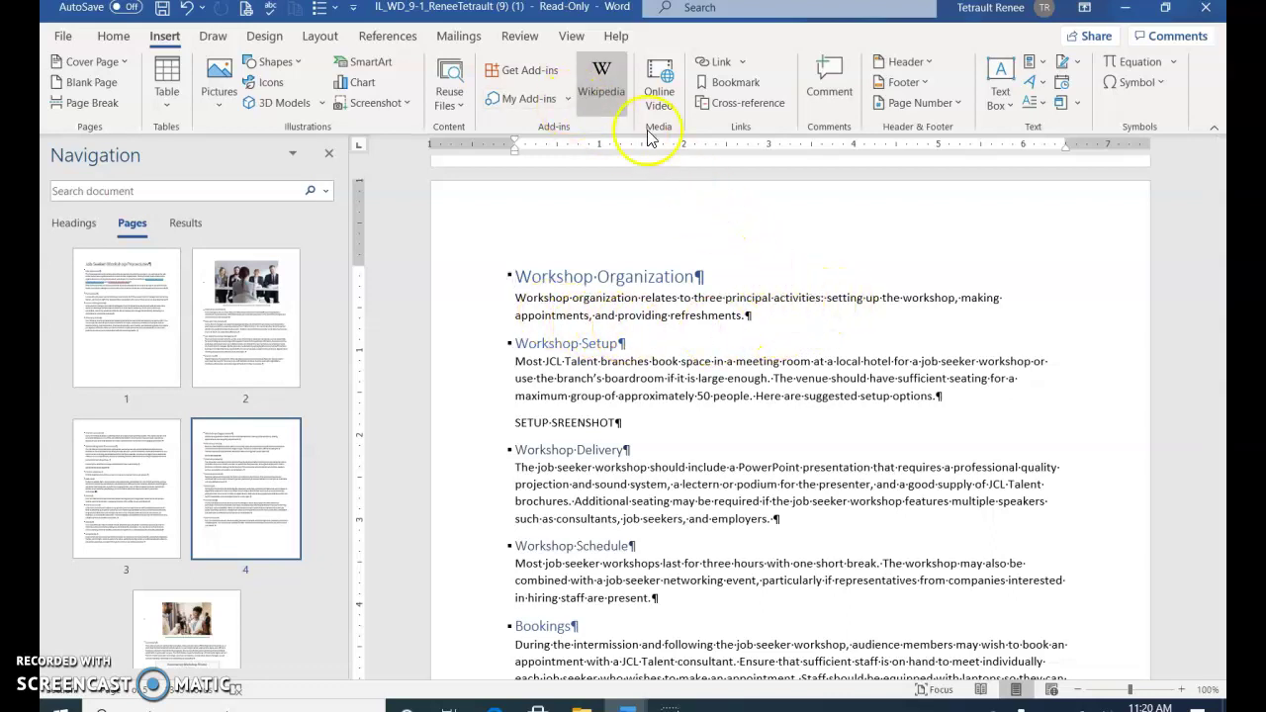
{"action": "left_click", "coordinate": [113, 36]}
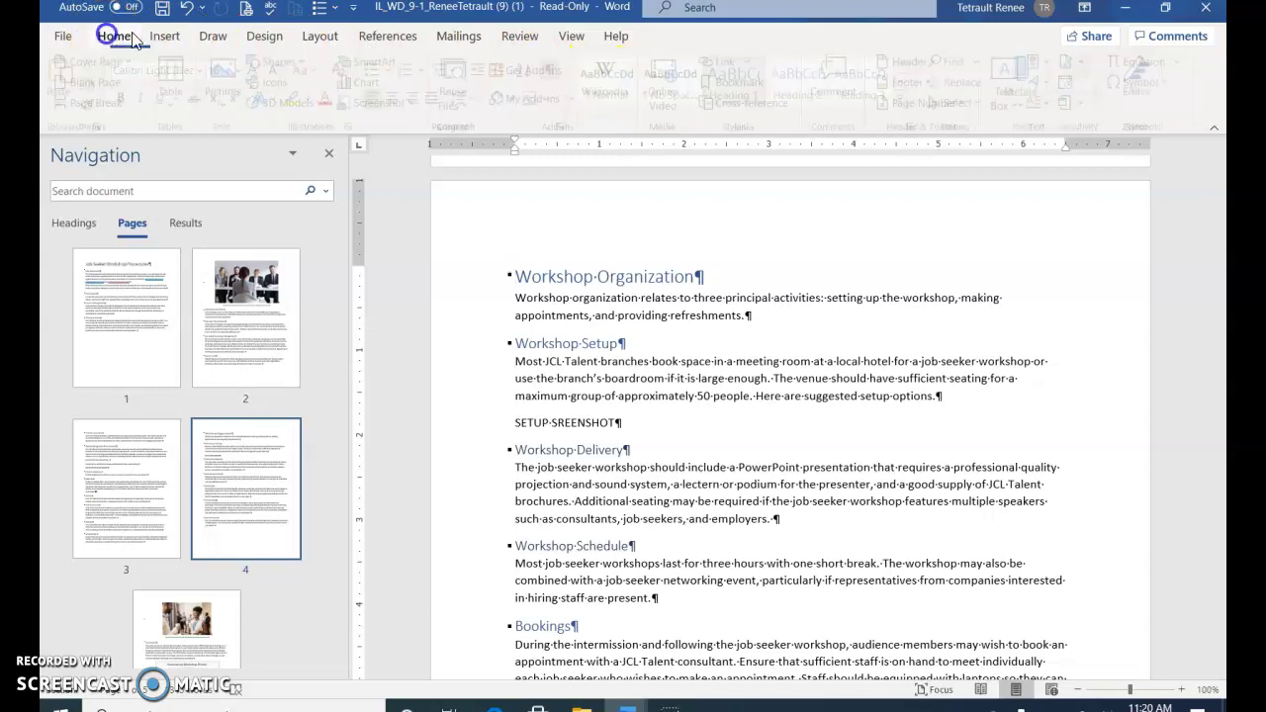
{"action": "left_click", "coordinate": [556, 71]}
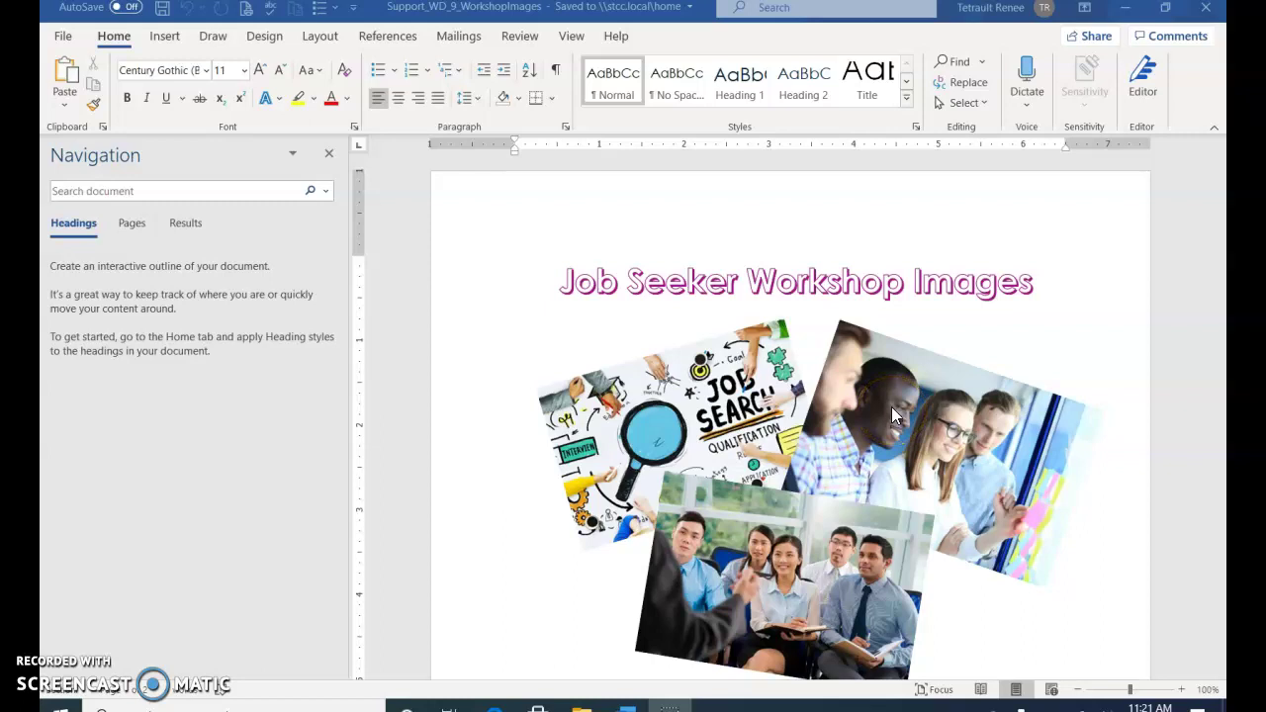
View the images in the Support_WD_9_WorkshopImages document and return to the workshop procedures document.
{"action": "left_click", "coordinate": [893, 389]}
{"action": "scroll", "coordinate": [557, 485], "scroll_direction": "down", "scroll_amount": 2}
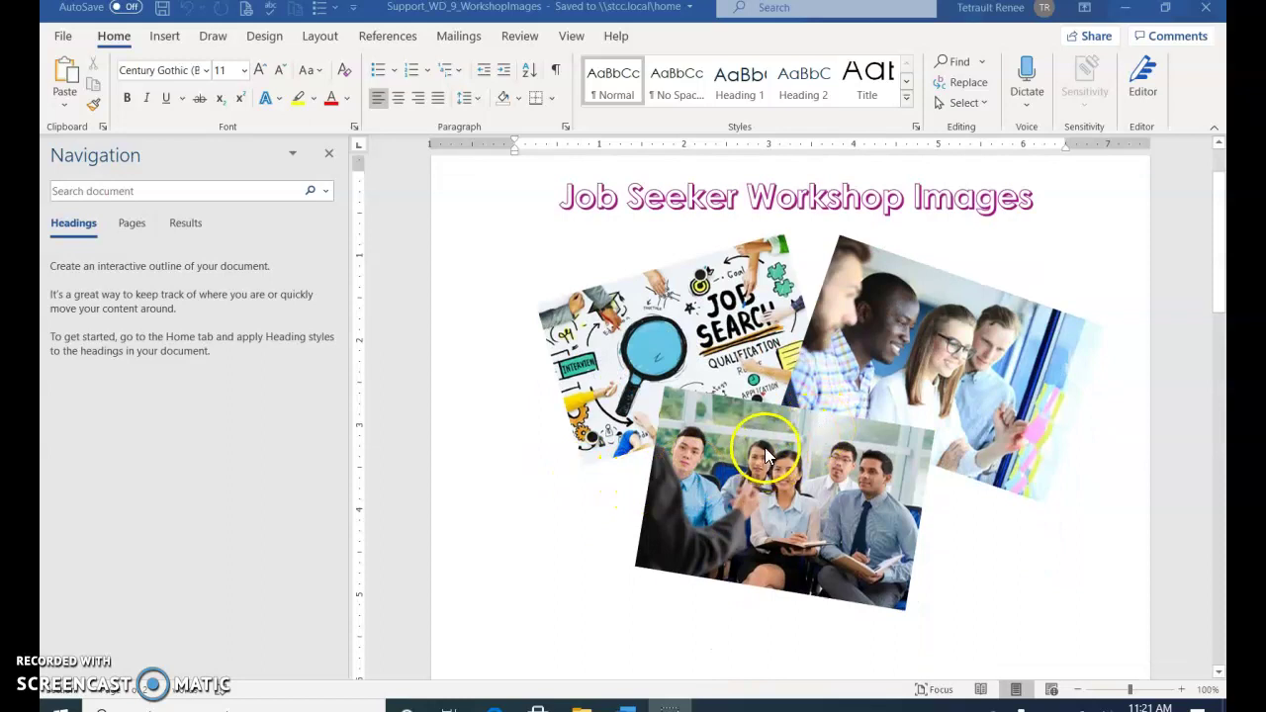
{"action": "left_click", "coordinate": [1219, 256]}
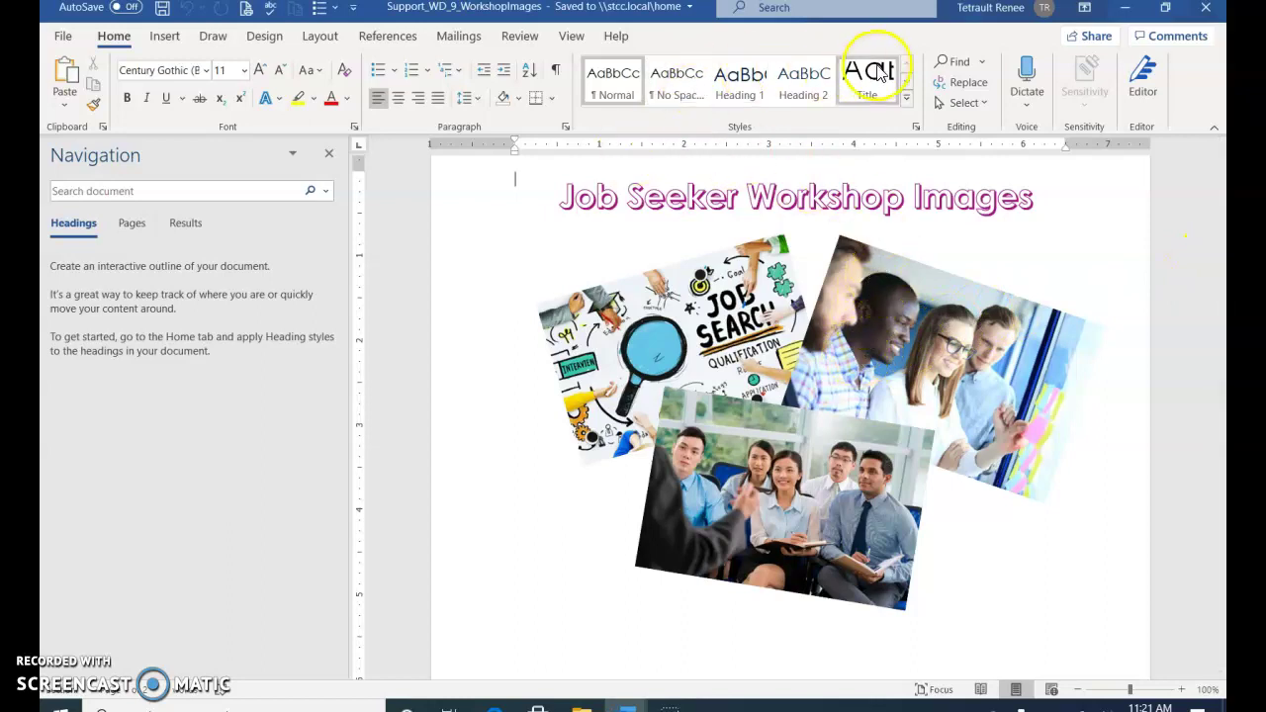
{"action": "left_click", "coordinate": [577, 40]}
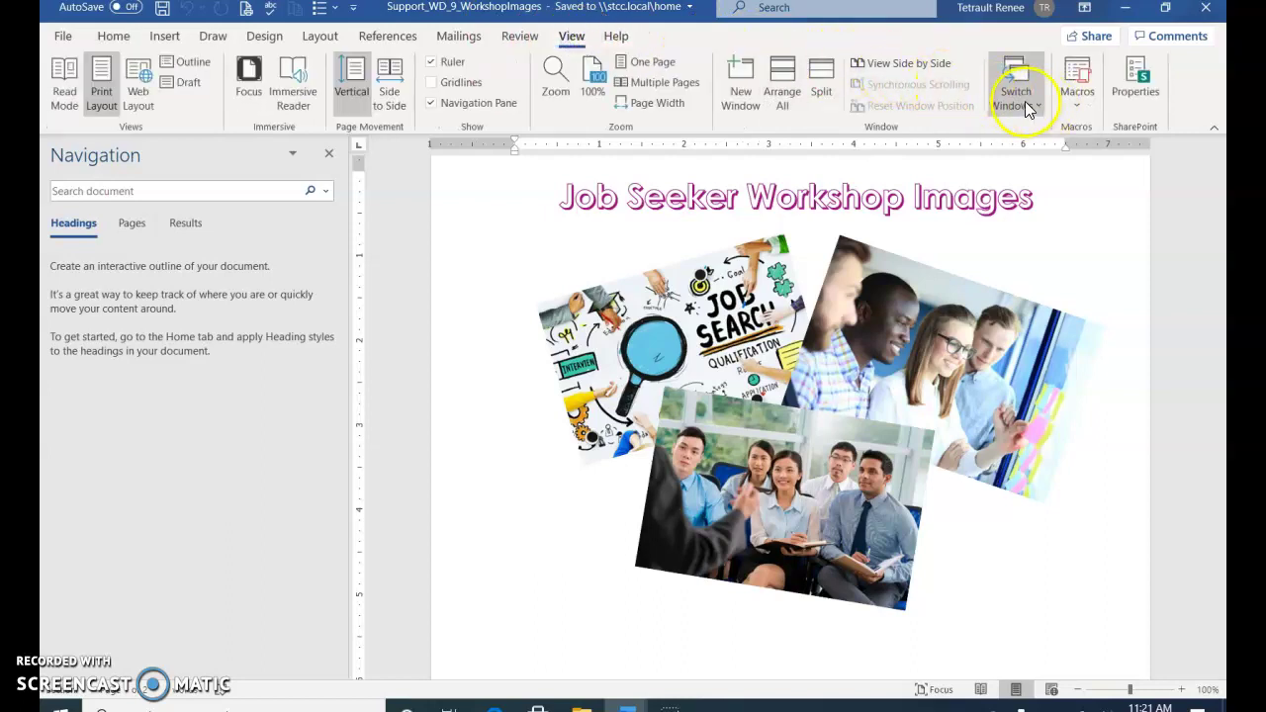
{"action": "left_click", "coordinate": [997, 94]}
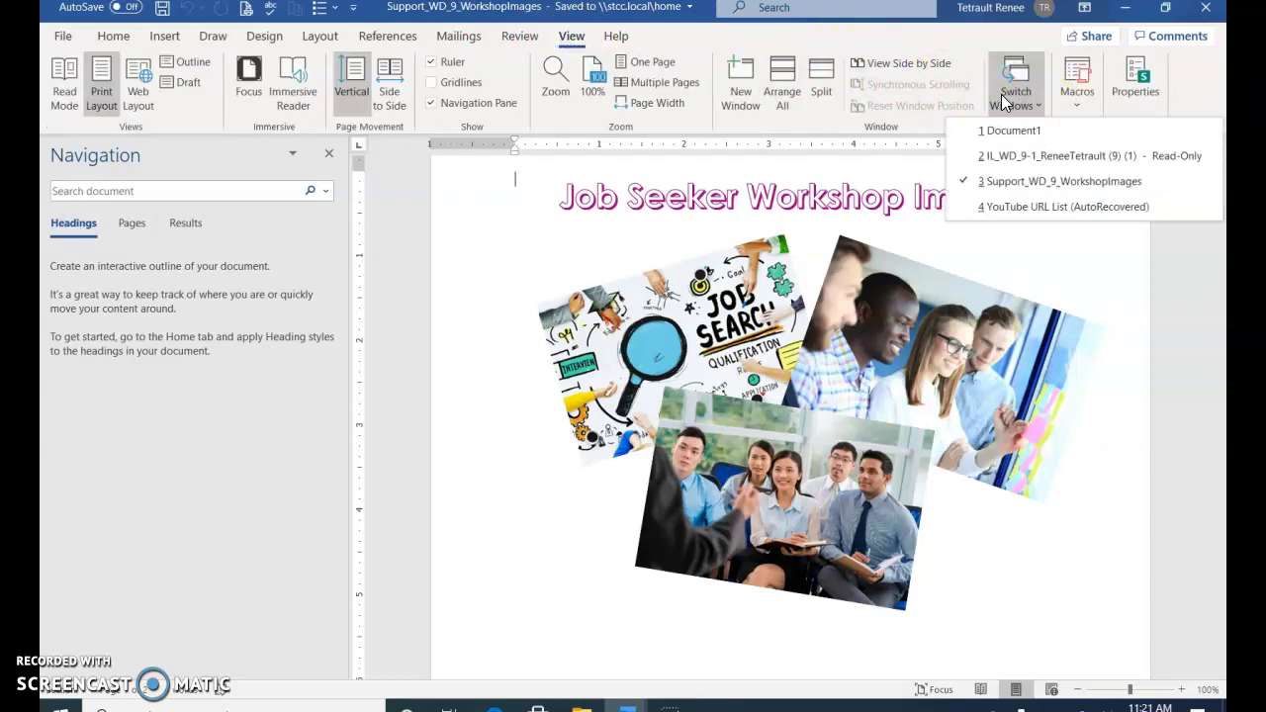
{"action": "left_click", "coordinate": [1016, 159]}
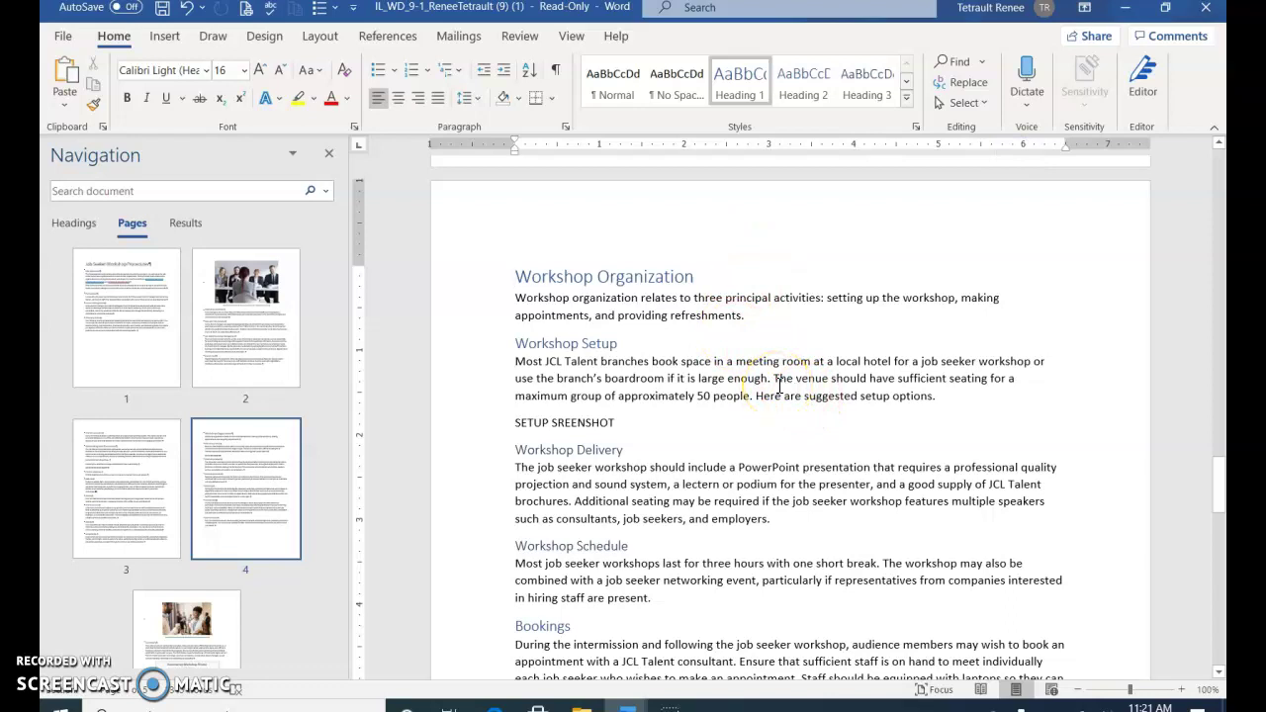
Delete the ADVERTISING SCREENSHOTS placeholder text in the Advertising and Promotion section, leaving its blank line and formatting marks hidden.
{"action": "left_click", "coordinate": [60, 226]}
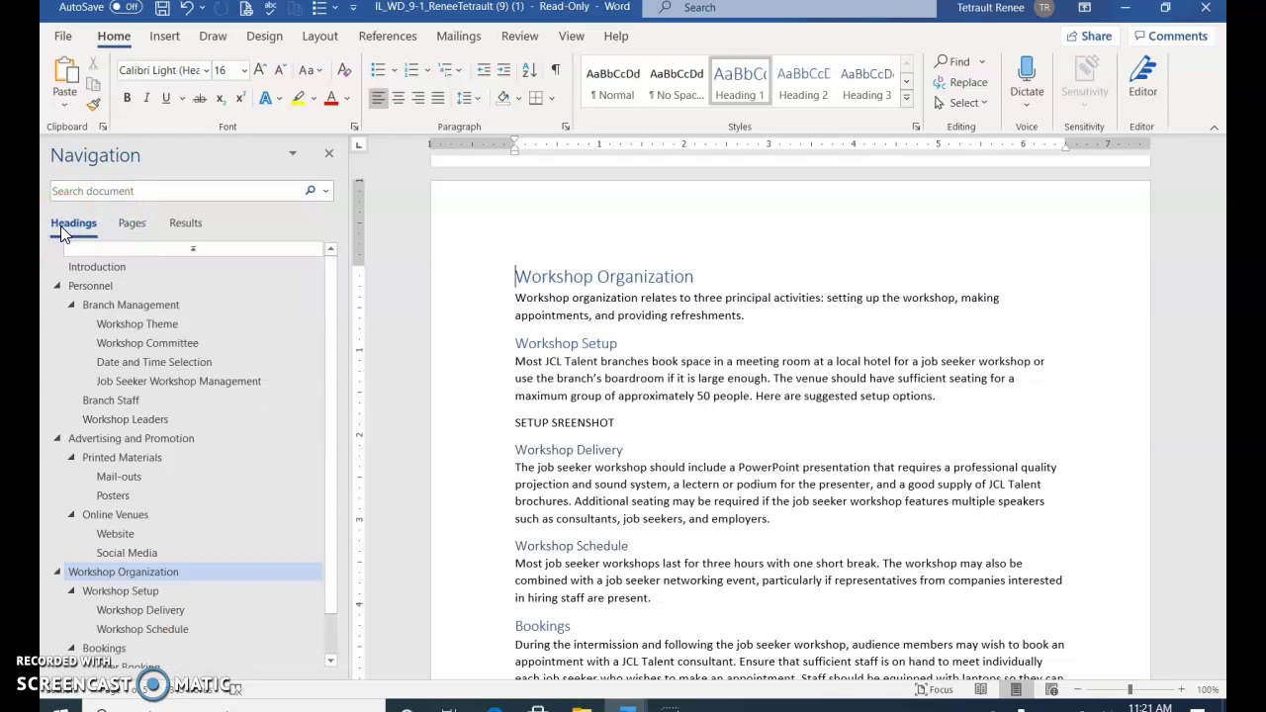
{"action": "left_click", "coordinate": [99, 441]}
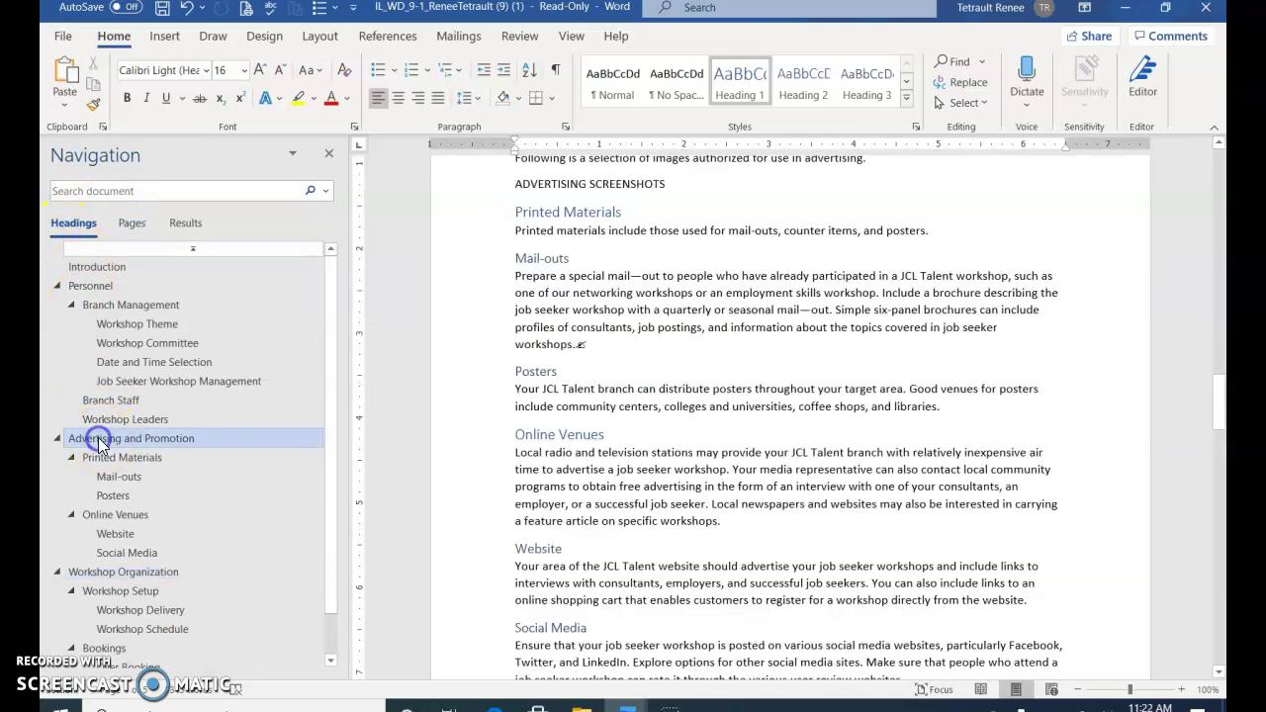
{"action": "left_click_drag", "start_coordinate": [517, 320], "coordinate": [667, 325]}
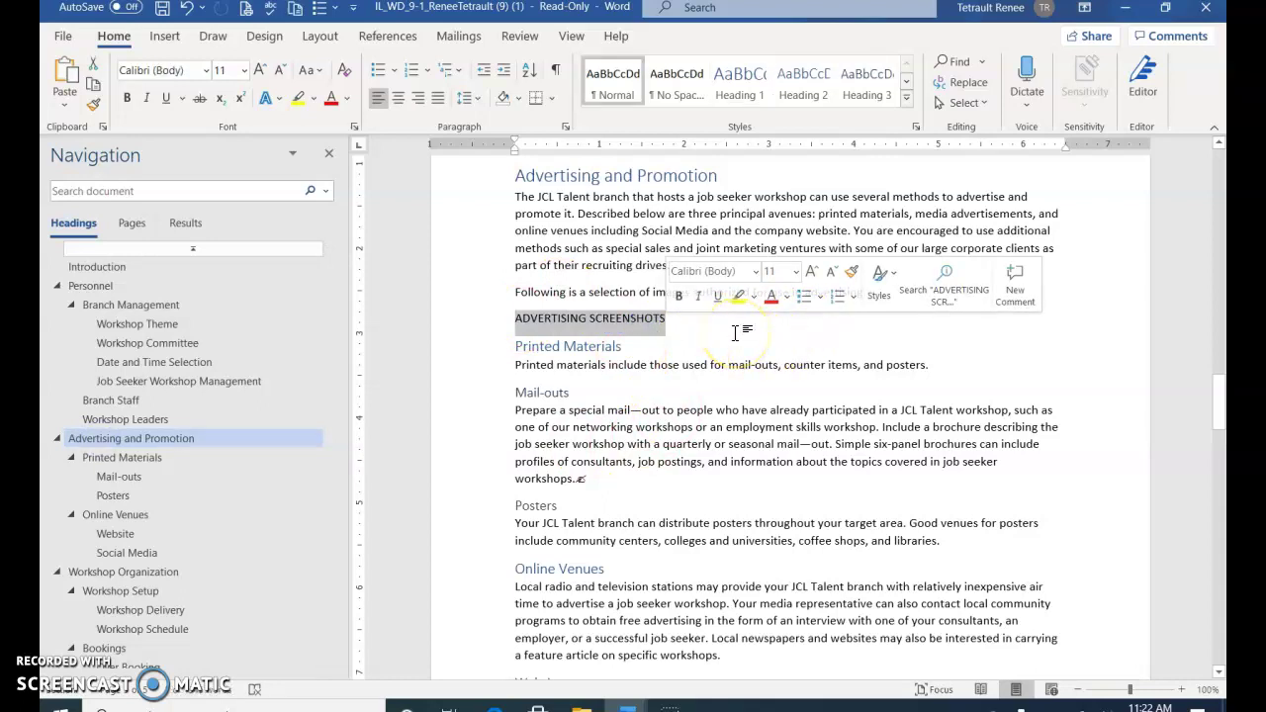
{"action": "left_click", "coordinate": [552, 74]}
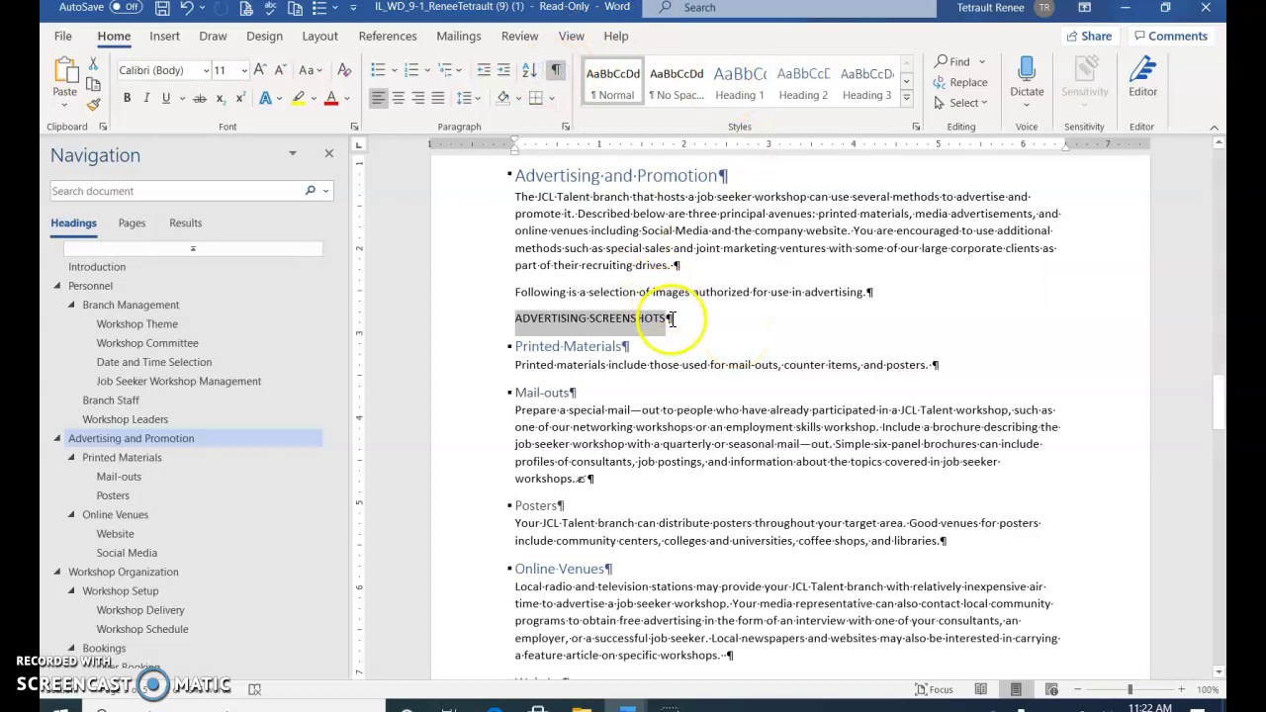
{"action": "left_click", "coordinate": [554, 74]}
{"action": "key", "text": "Delete"}
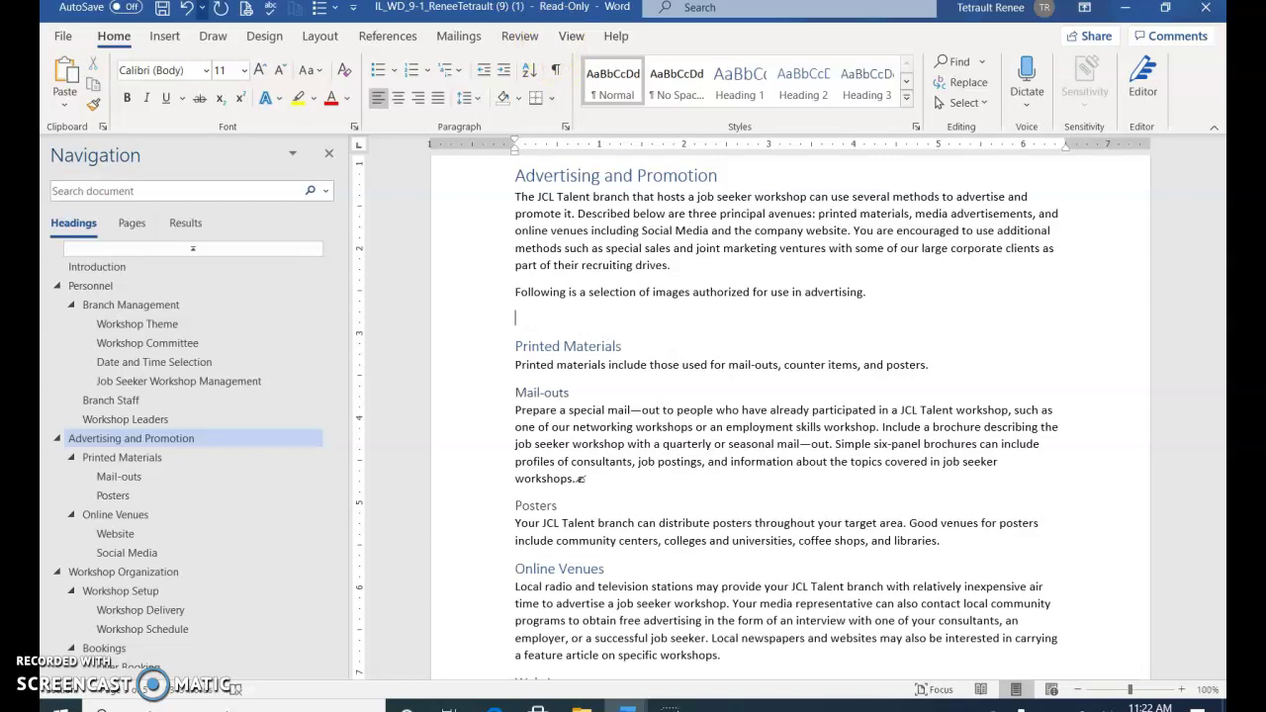
Try to insert a screenshot of the Support_WD_9_WorkshopImages window on the blank line above Printed Materials.
{"action": "left_click", "coordinate": [167, 37]}
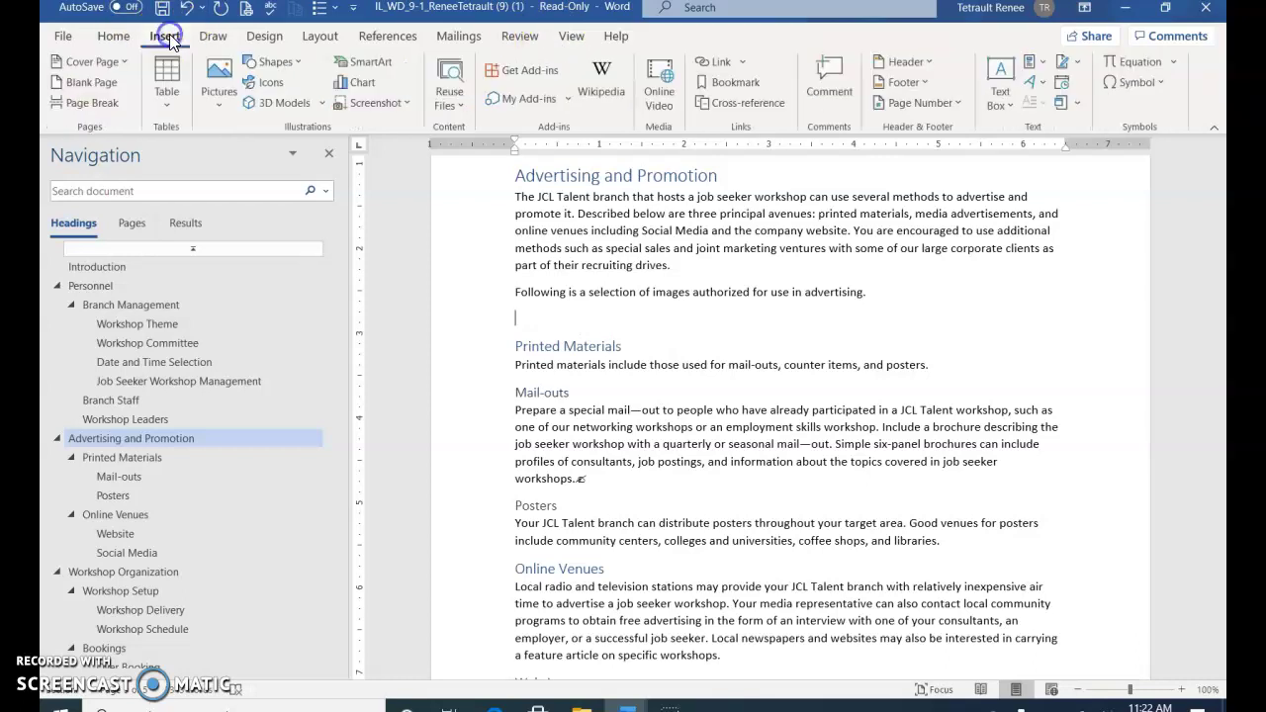
{"action": "left_click", "coordinate": [377, 105]}
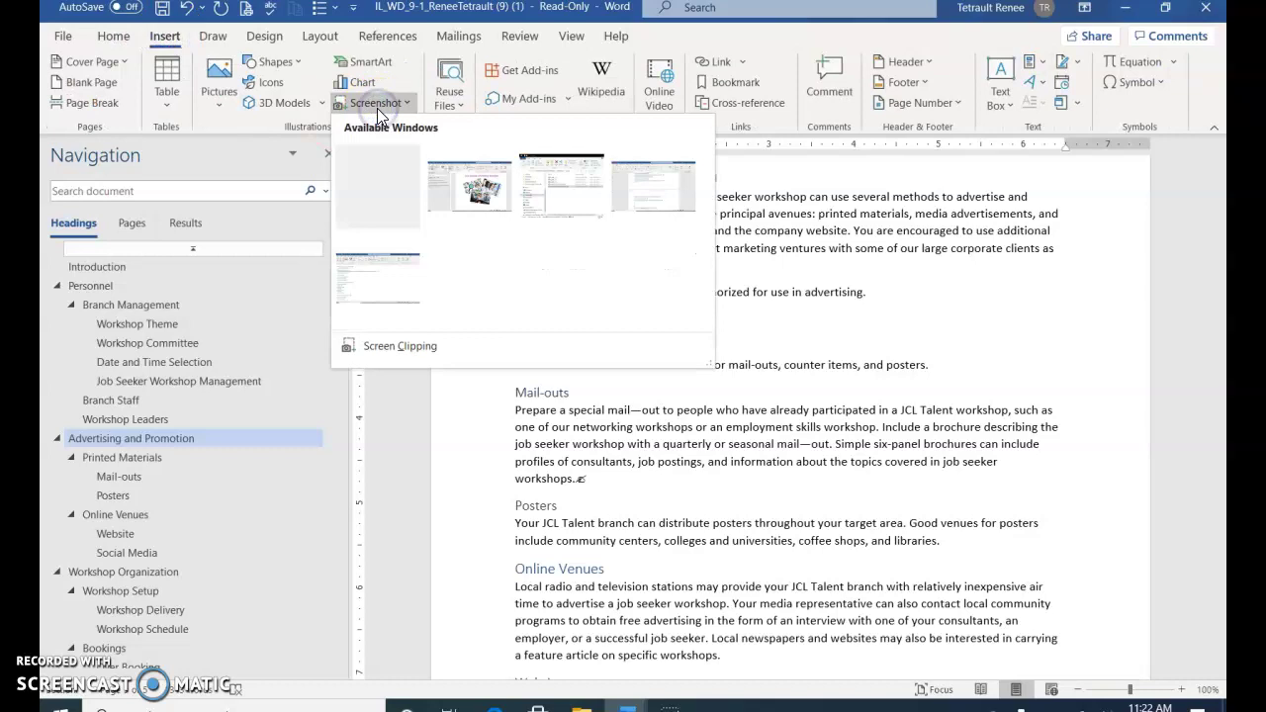
{"action": "left_click", "coordinate": [473, 195]}
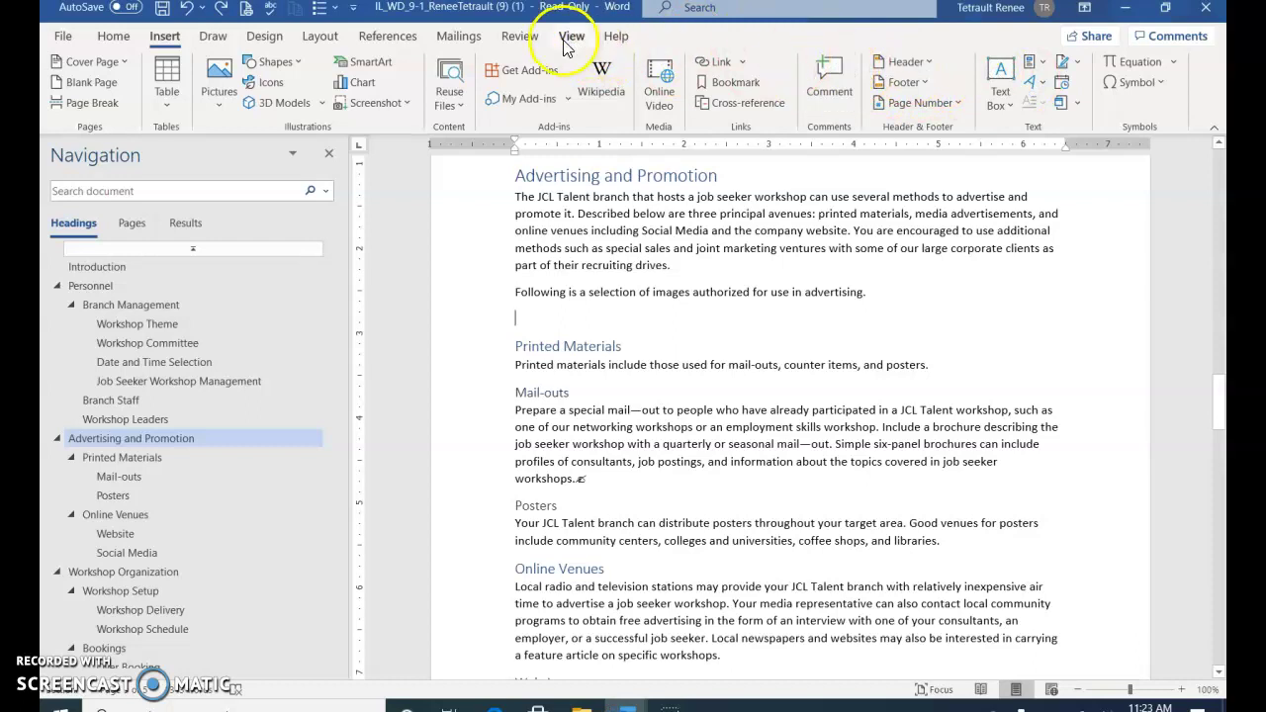
Toggle the Navigation pane on and off in Support_WD_9_WorkshopImages and return to the workshop procedures document.
{"action": "left_click", "coordinate": [571, 39]}
{"action": "left_click", "coordinate": [1013, 84]}
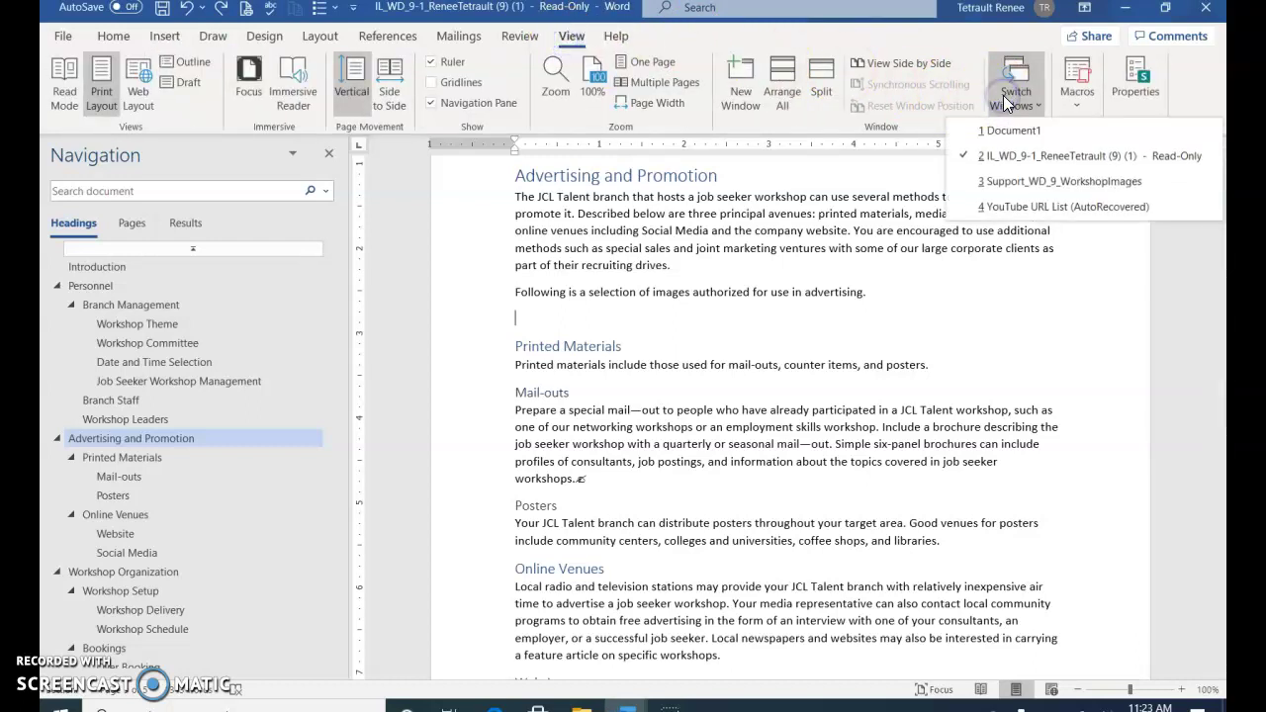
{"action": "left_click", "coordinate": [1016, 181]}
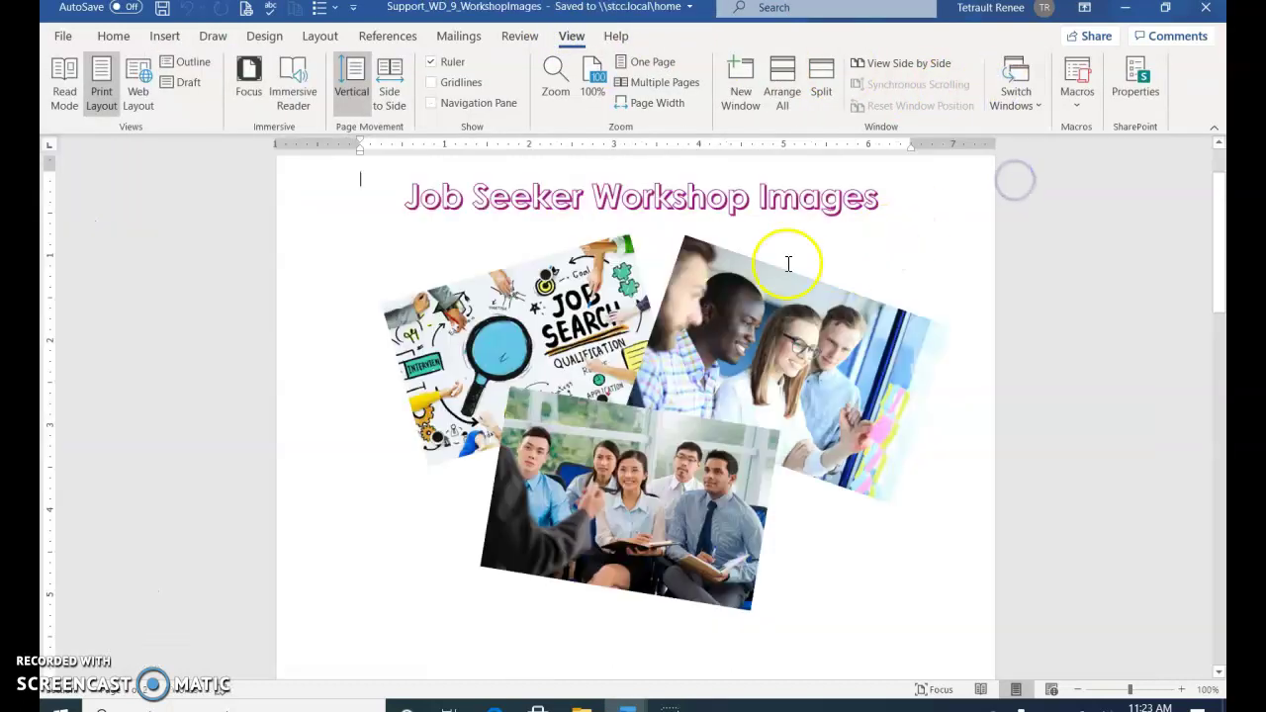
{"action": "left_click", "coordinate": [432, 103]}
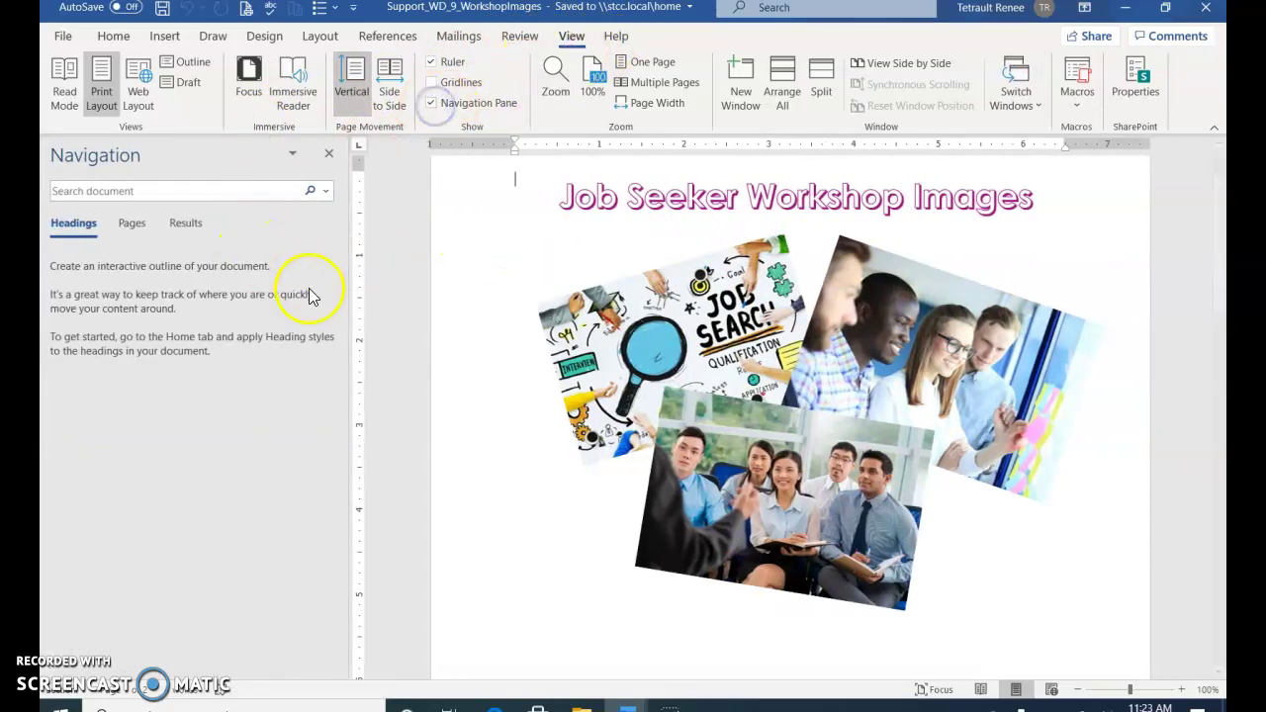
{"action": "left_click", "coordinate": [431, 104]}
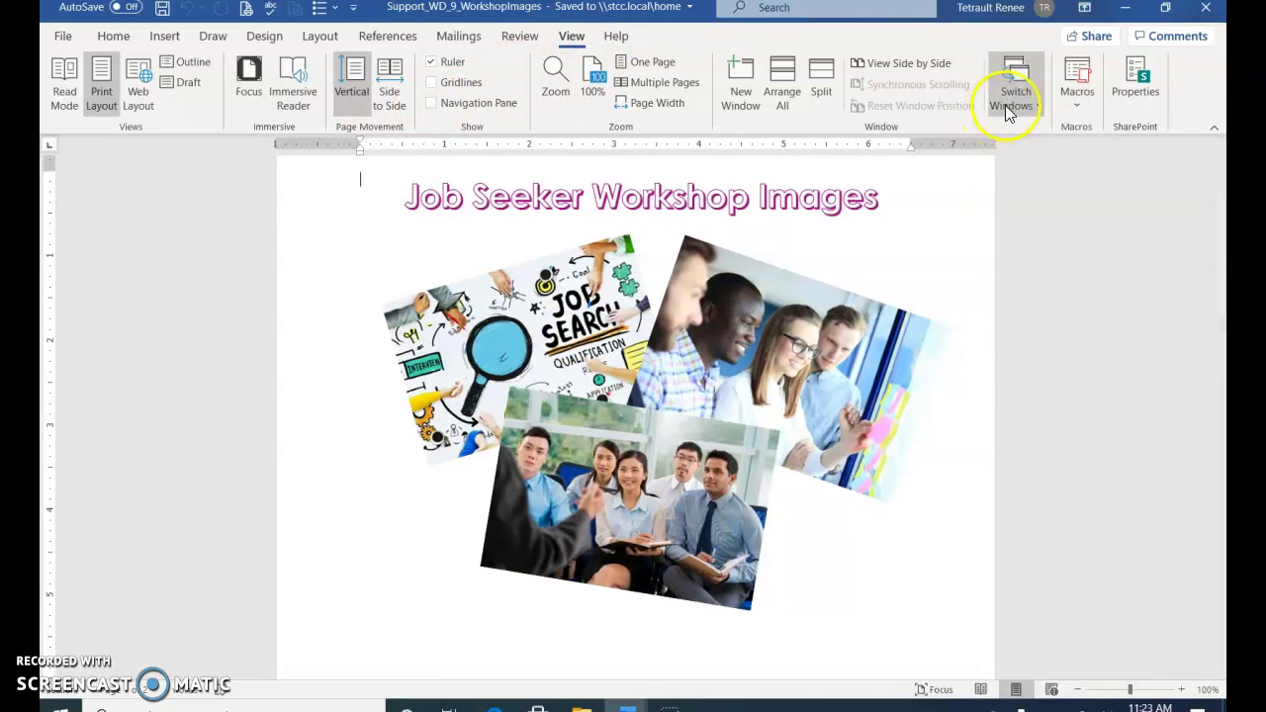
{"action": "left_click", "coordinate": [1010, 107]}
{"action": "left_click", "coordinate": [1024, 157]}
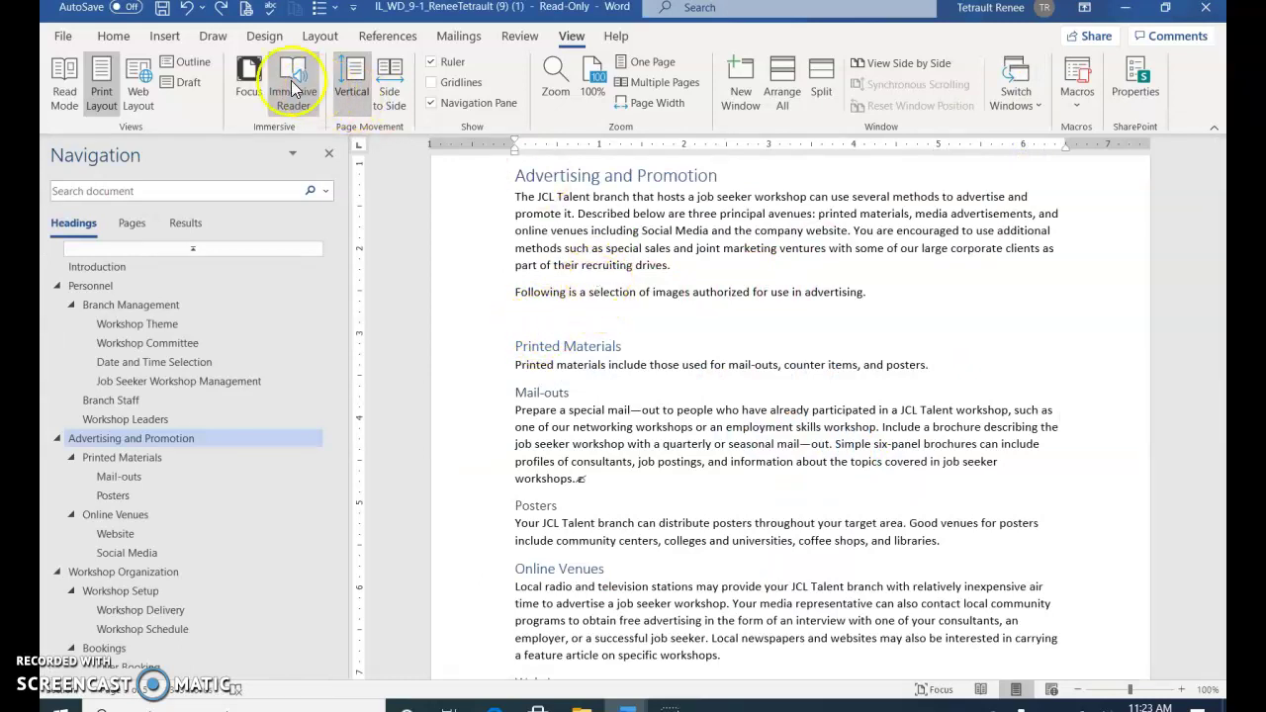
Insert a screenshot of the Support_WD_9_WorkshopImages window, without its Navigation pane, on the blank line above Printed Materials.
{"action": "left_click", "coordinate": [164, 36]}
{"action": "left_click", "coordinate": [376, 103]}
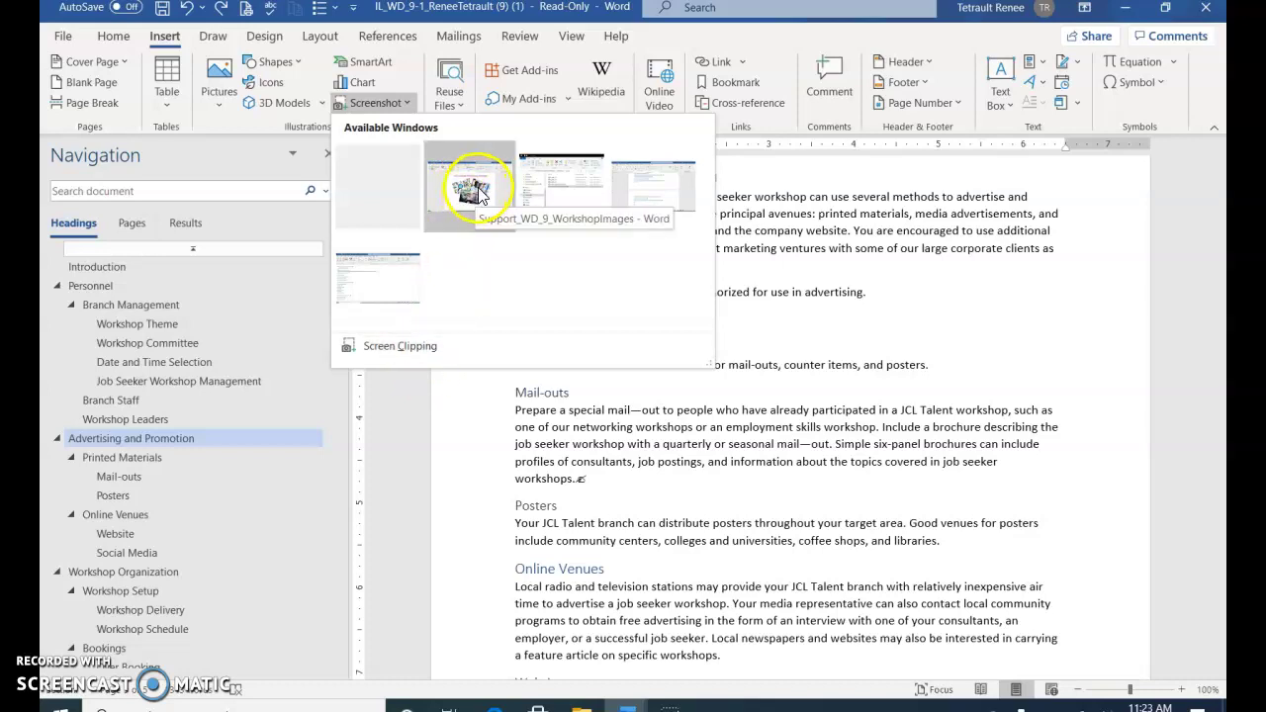
{"action": "left_click", "coordinate": [482, 195]}
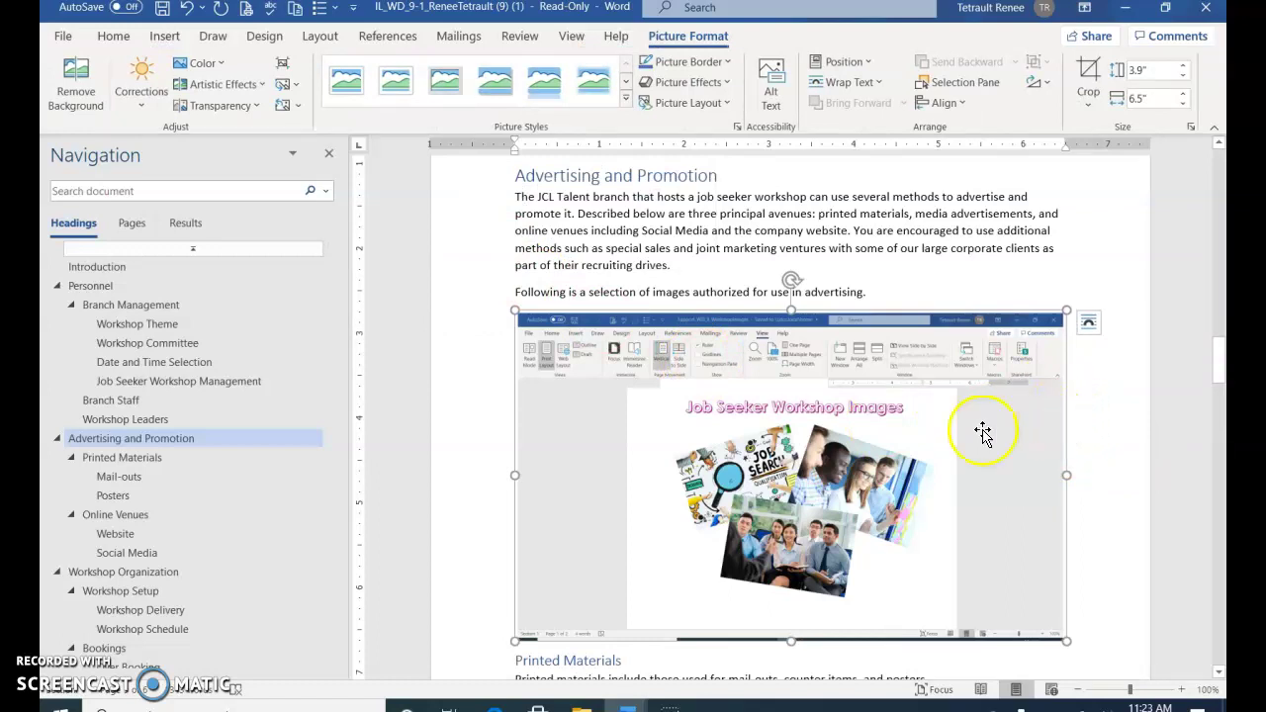
Crop the inserted screenshot to the Job Seeker Workshop Images title and its three photos, about 2.63" high by 3.73" wide.
{"action": "left_click", "coordinate": [1088, 74]}
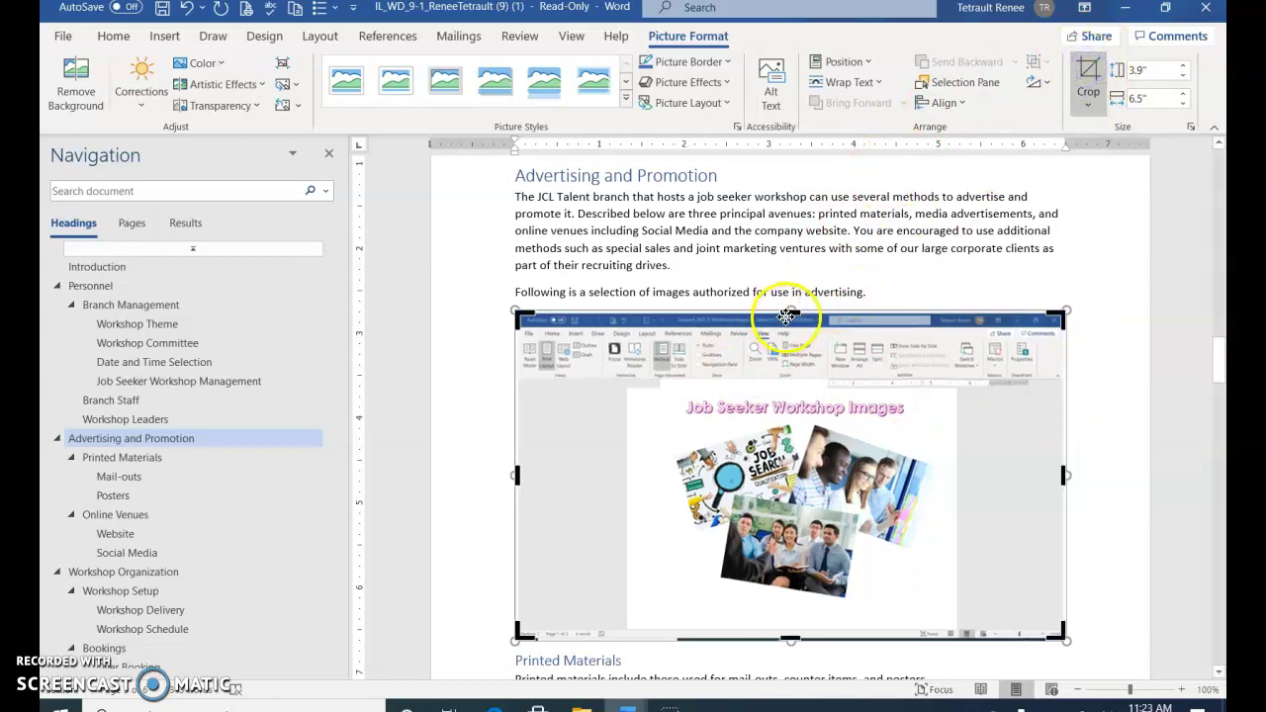
{"action": "left_click_drag", "start_coordinate": [790, 312], "coordinate": [785, 388]}
{"action": "left_click_drag", "start_coordinate": [516, 433], "coordinate": [637, 435]}
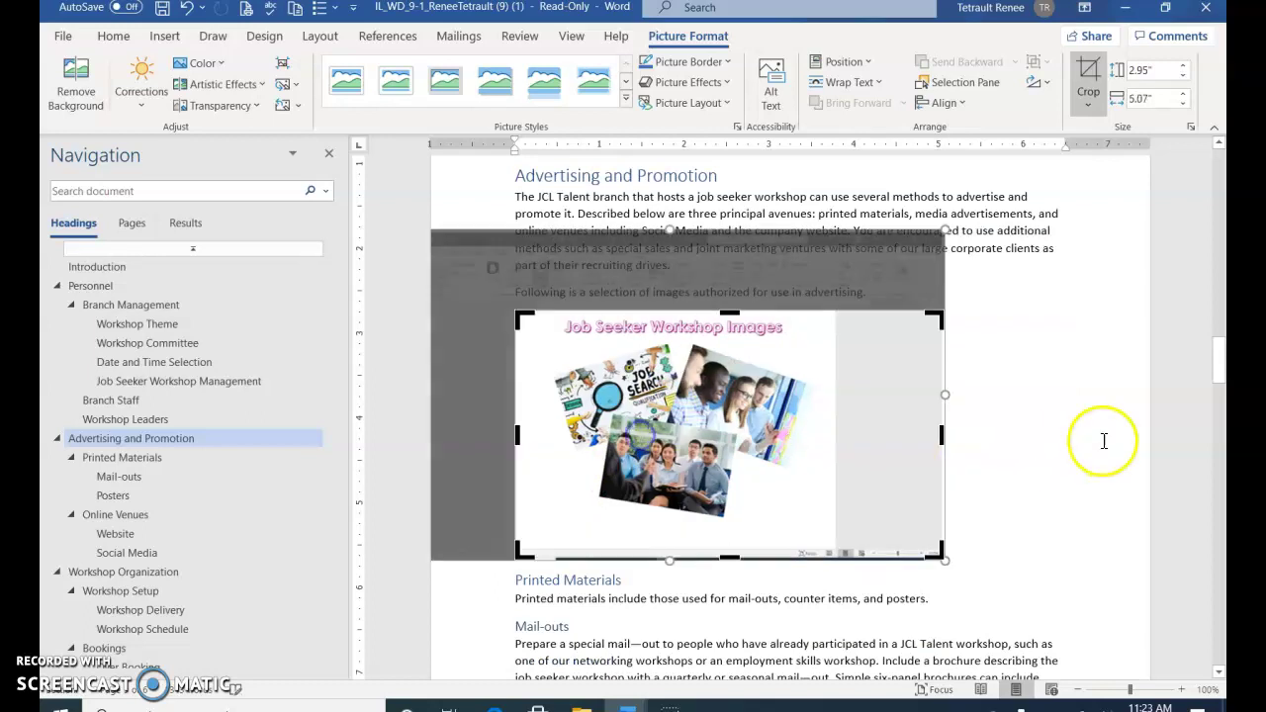
{"action": "left_click_drag", "start_coordinate": [941, 432], "coordinate": [832, 432]}
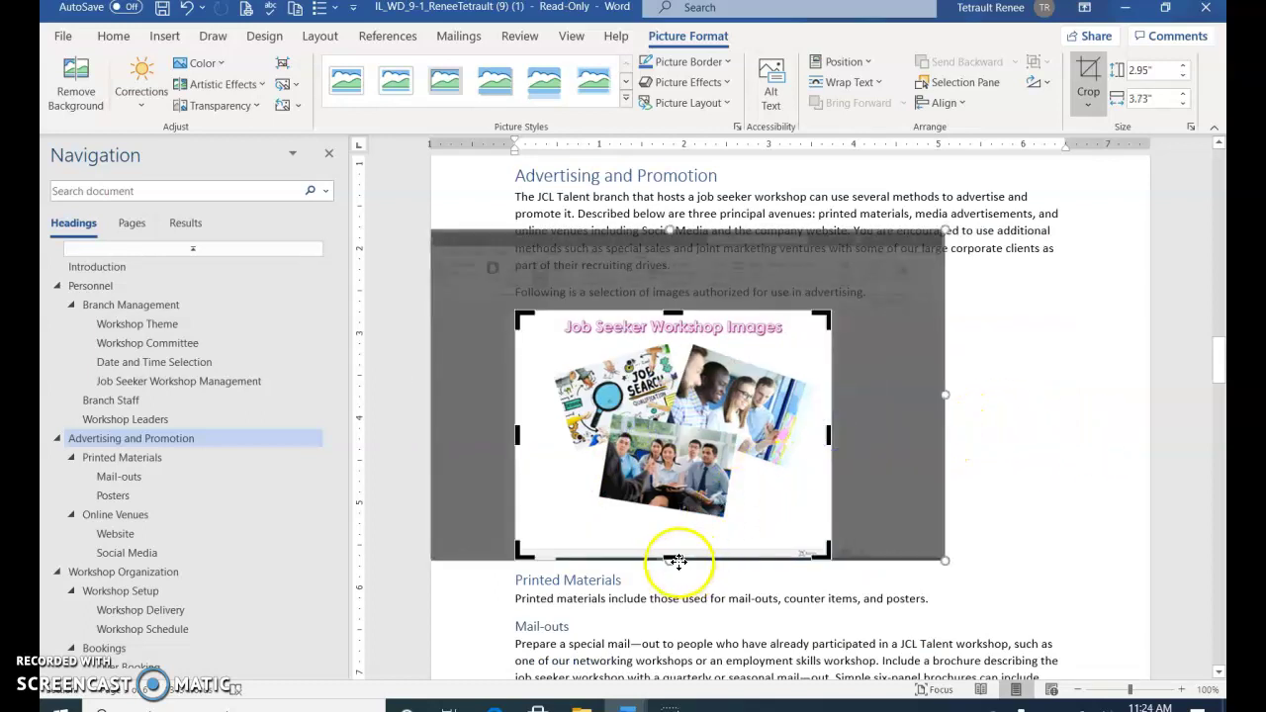
{"action": "left_click_drag", "start_coordinate": [677, 543], "coordinate": [672, 545]}
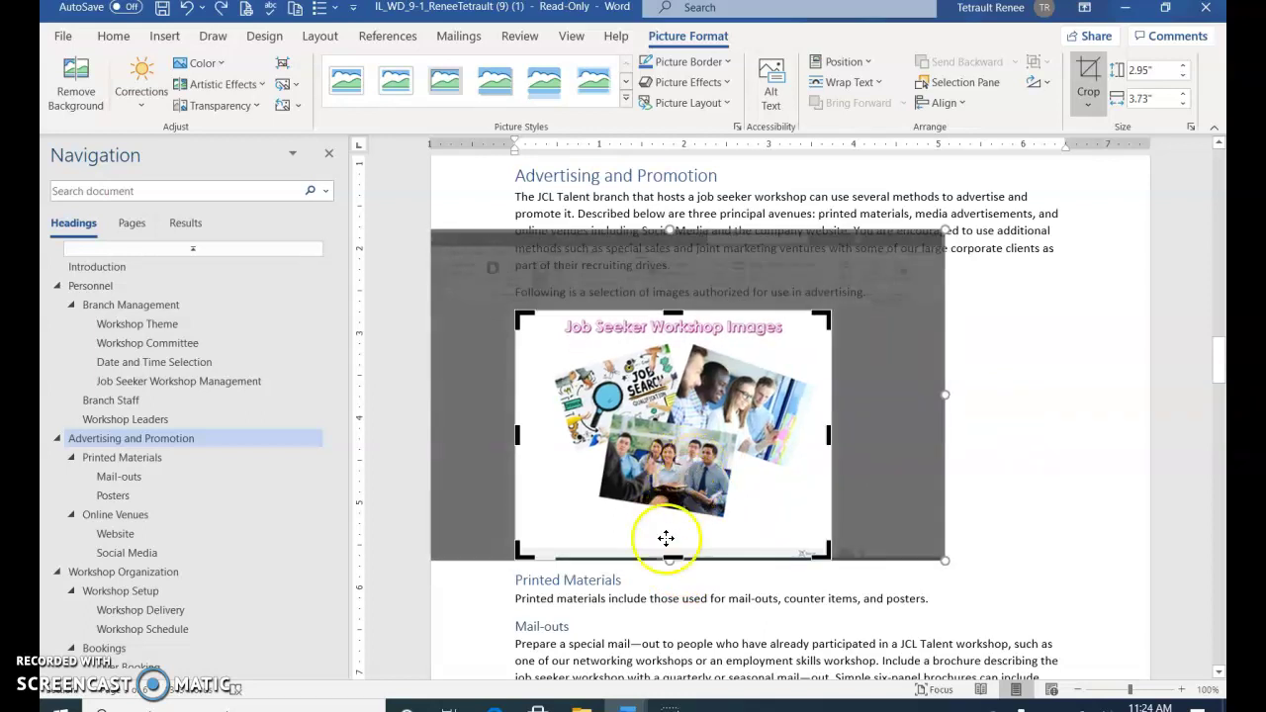
{"action": "left_click_drag", "start_coordinate": [673, 559], "coordinate": [679, 533]}
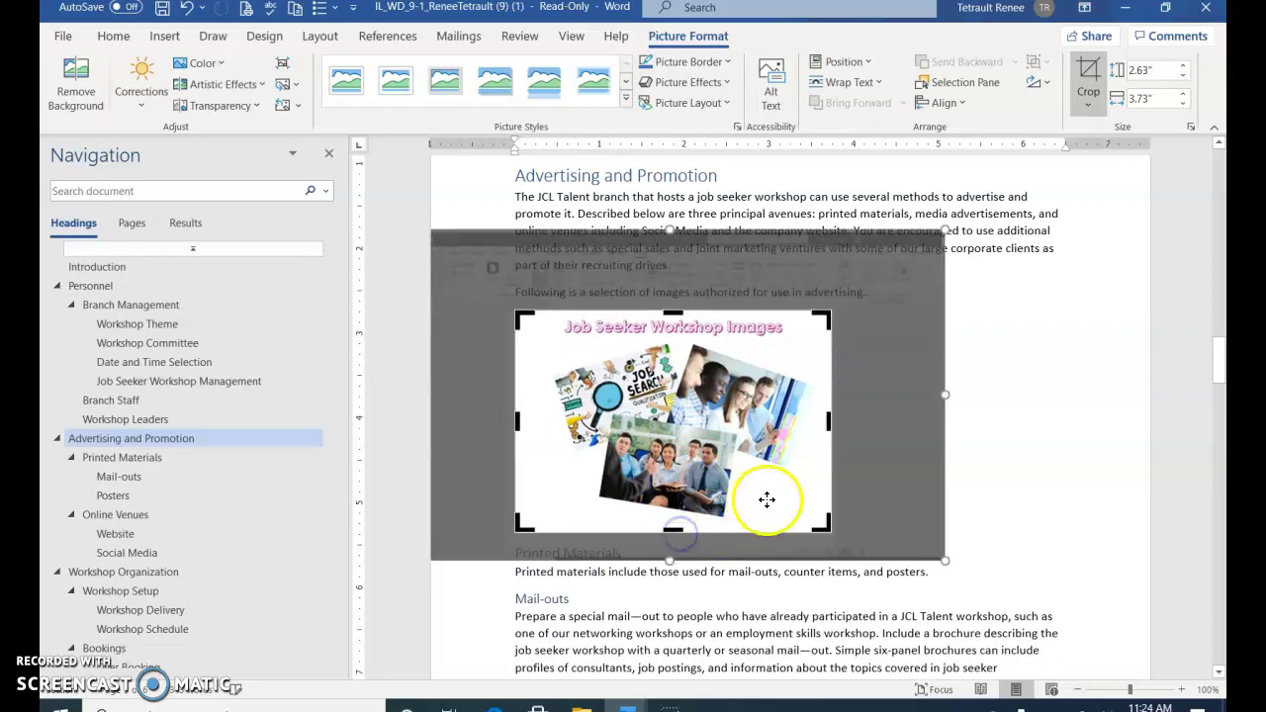
{"action": "left_click", "coordinate": [1085, 72]}
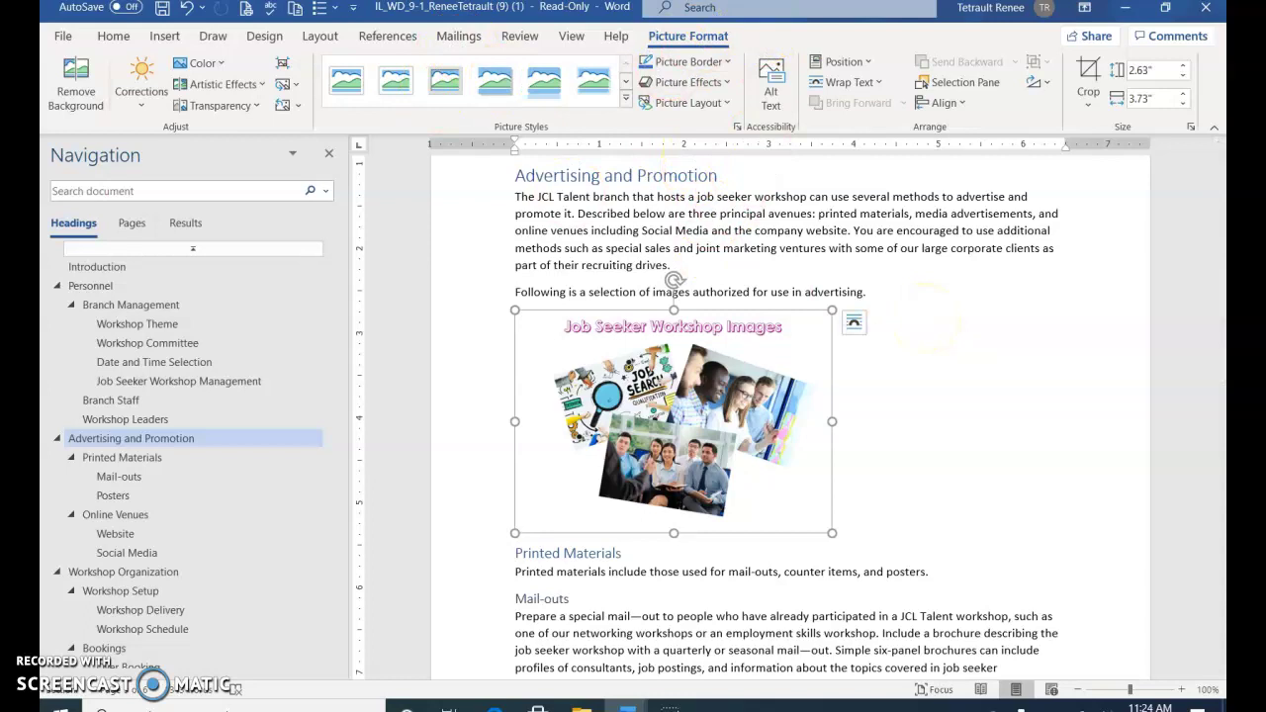
Unlock the cropped screenshot's aspect ratio and set its height to 3.37" and width to 5".
{"action": "left_click", "coordinate": [1190, 127]}
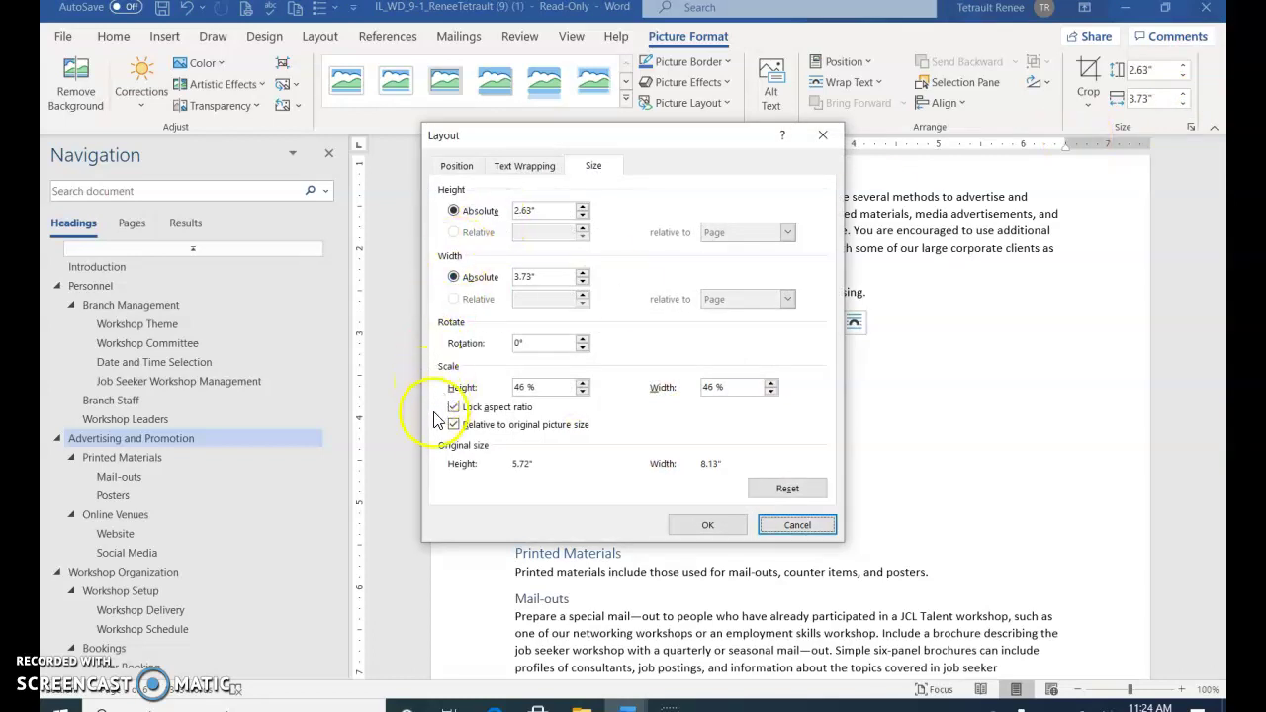
{"action": "left_click", "coordinate": [455, 407]}
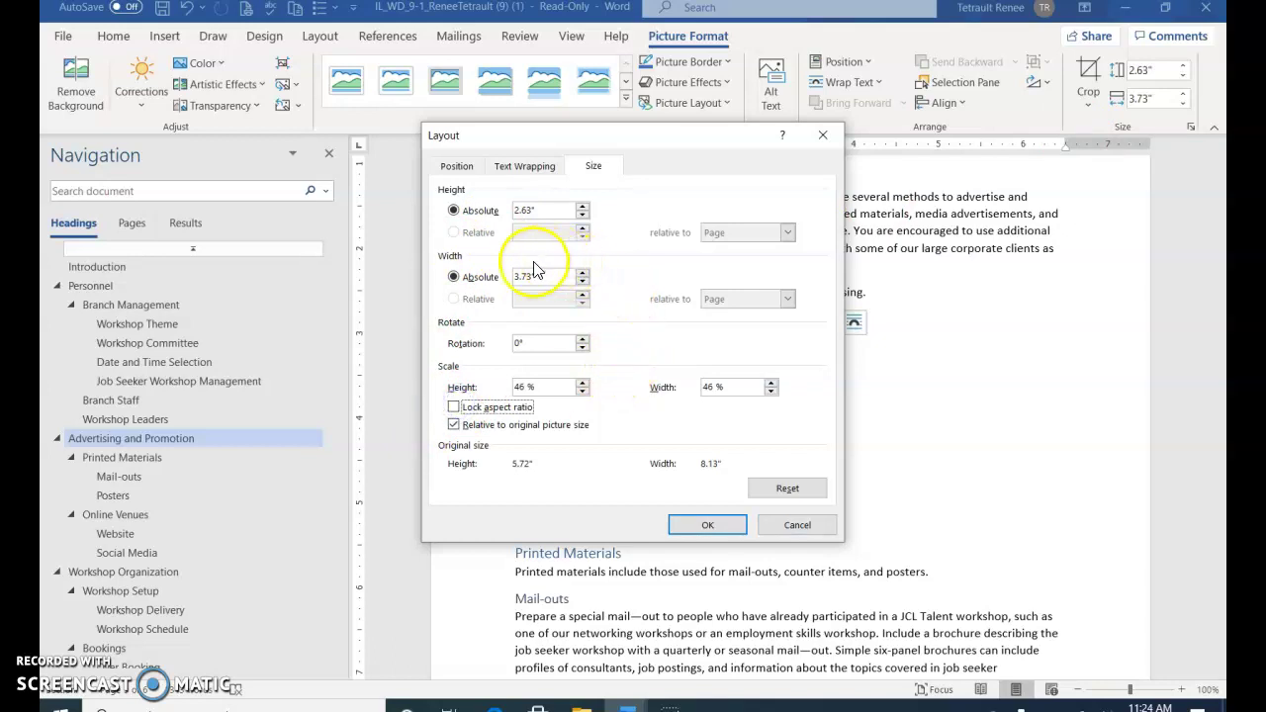
{"action": "left_click", "coordinate": [455, 217]}
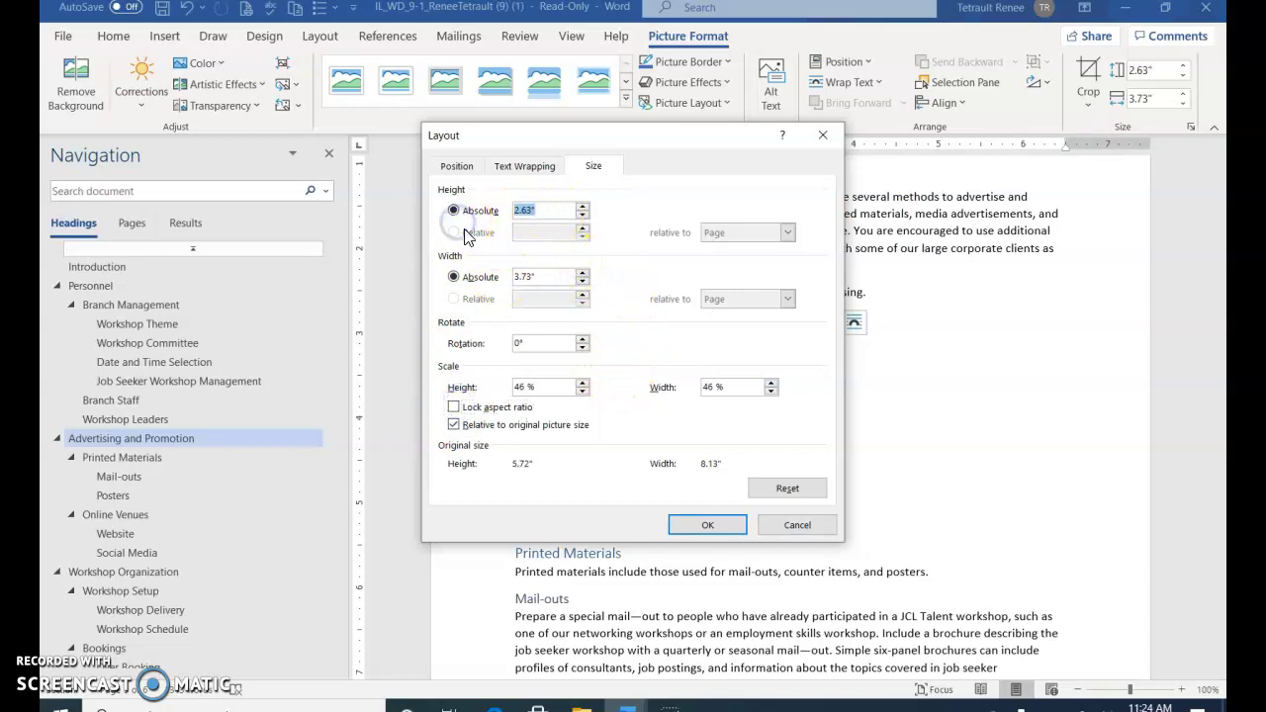
{"action": "type", "text": "3.37"}
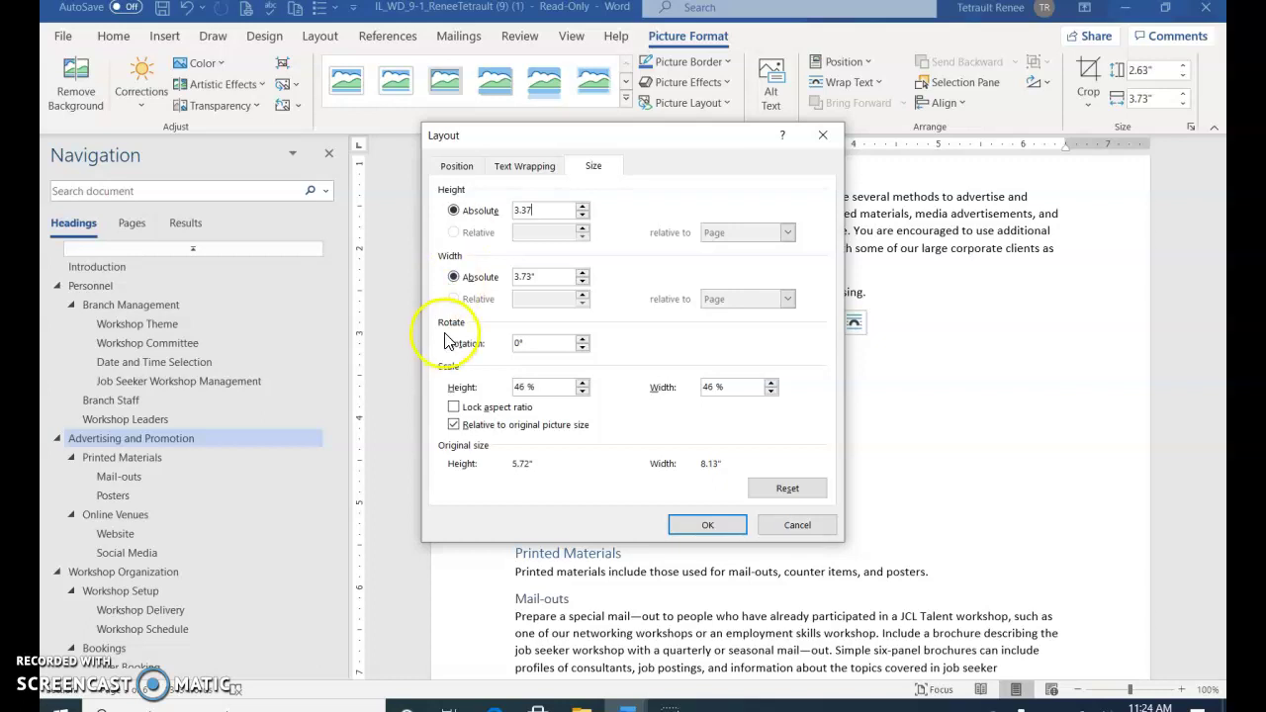
{"action": "key", "text": "Tab"}
{"action": "key", "text": "Tab"}
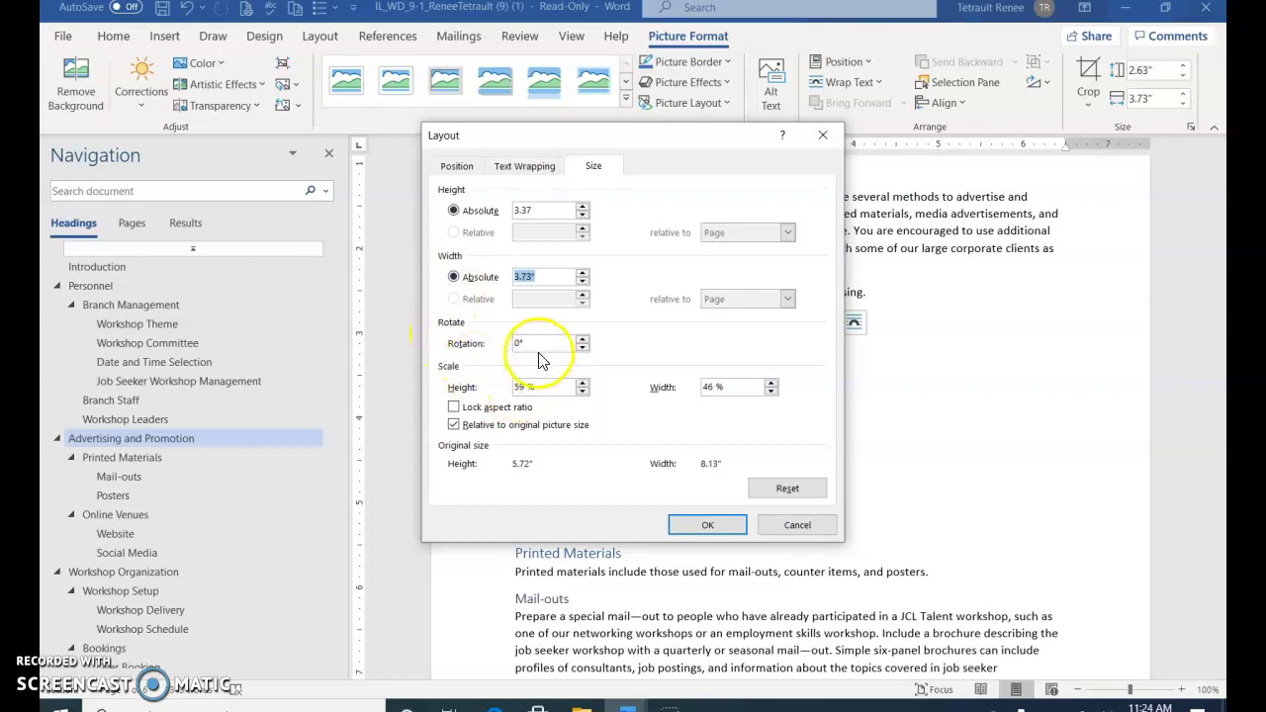
{"action": "left_click", "coordinate": [702, 525]}
{"action": "left_click", "coordinate": [727, 386]}
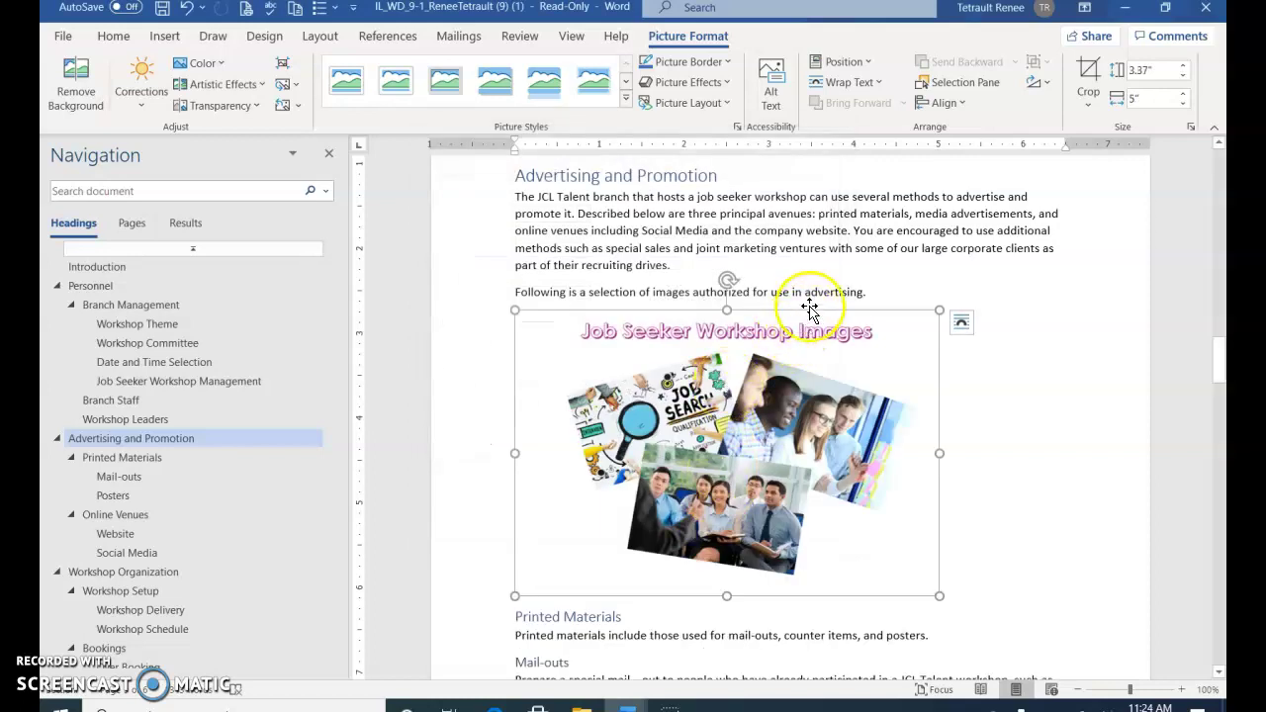
Add a Black, Text 1 border to the screenshot and center it between the margins.
{"action": "left_click", "coordinate": [644, 77]}
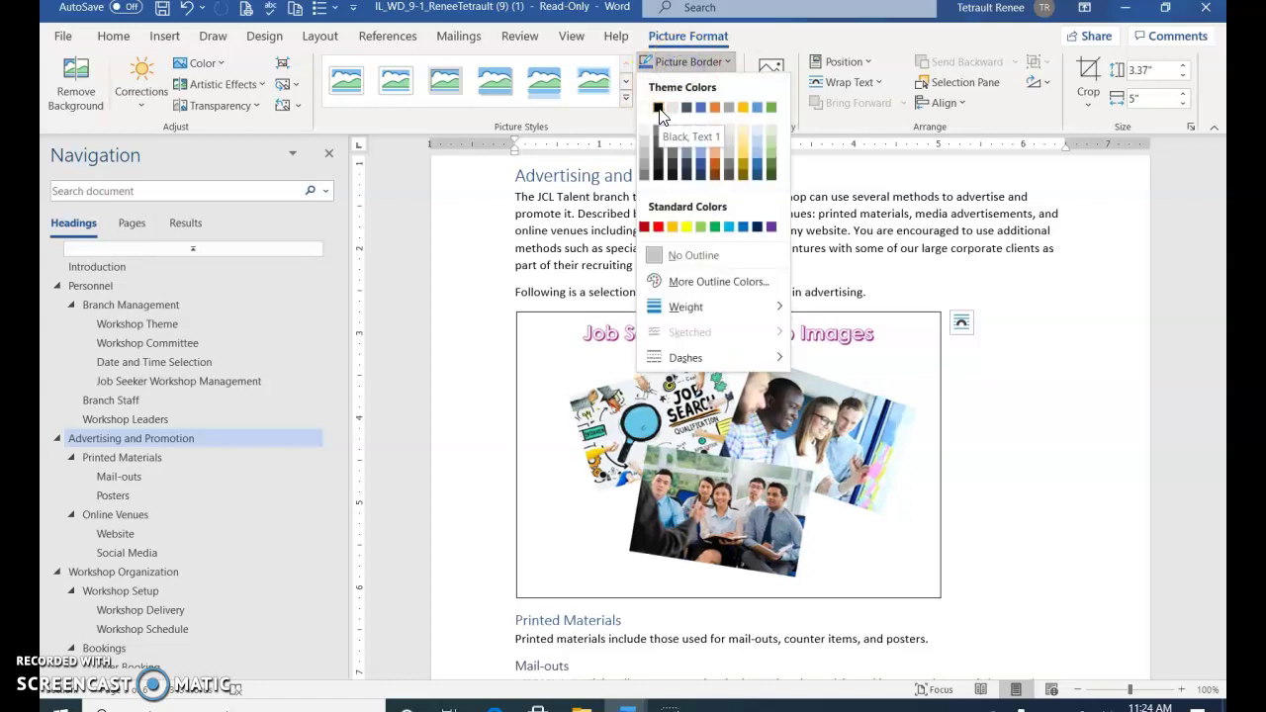
{"action": "left_click", "coordinate": [659, 108]}
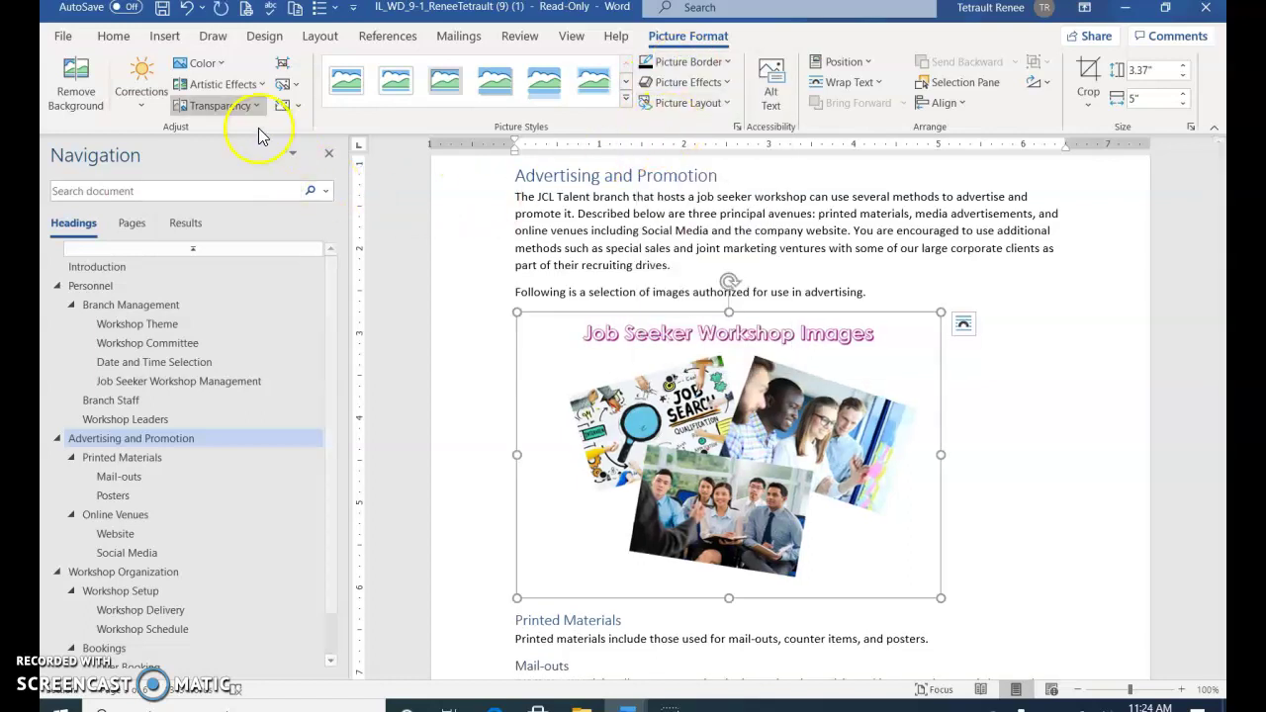
{"action": "left_click", "coordinate": [137, 45]}
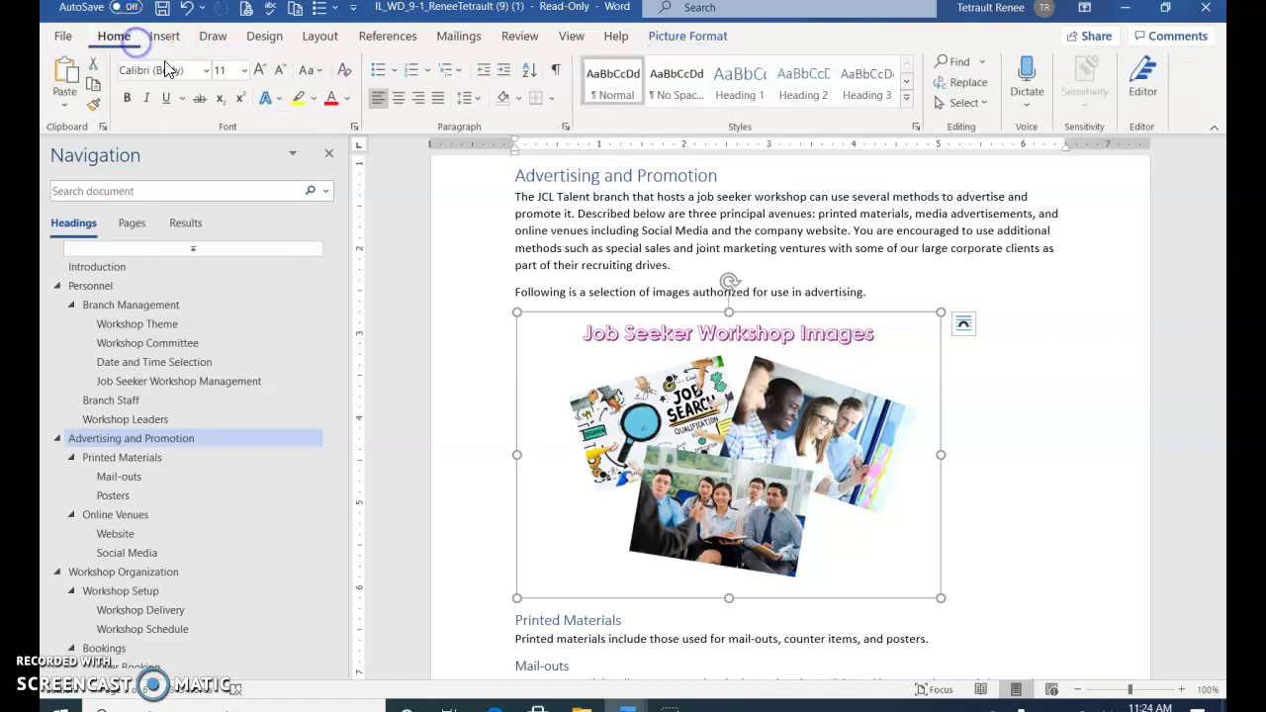
{"action": "left_click", "coordinate": [399, 101]}
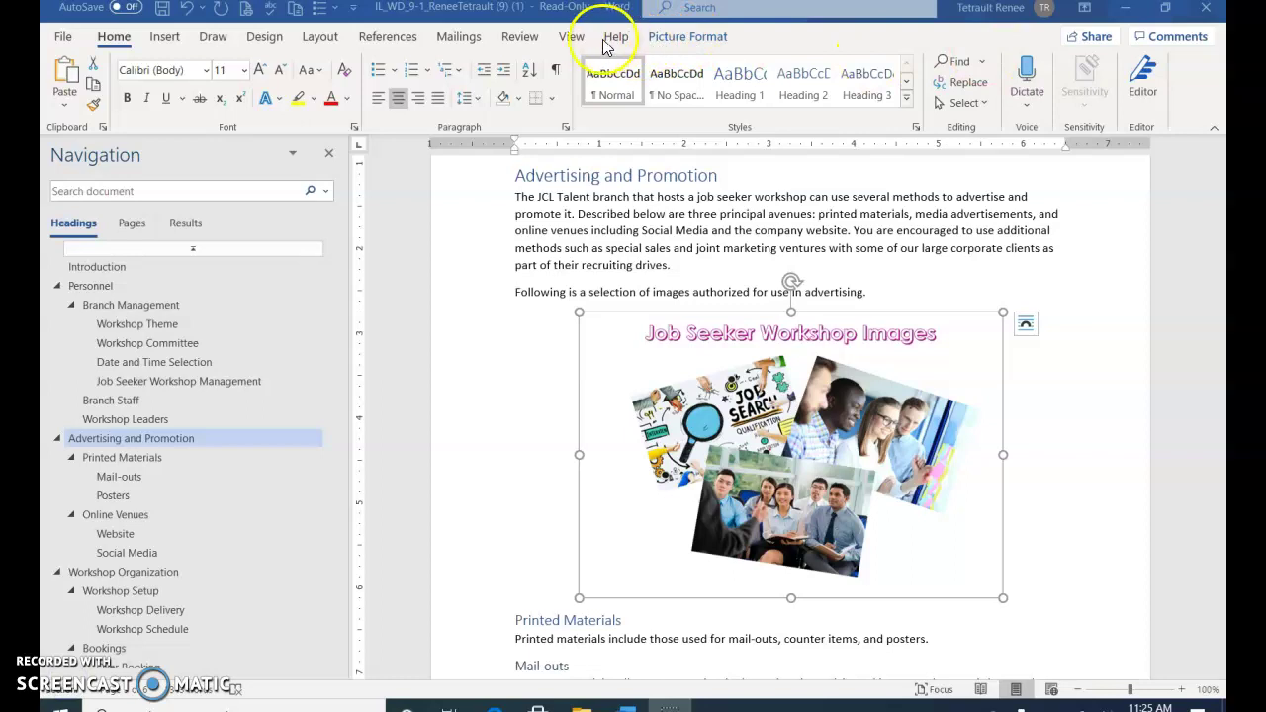
Bring the two meeting room photos on page 2 of Support_WD_9_WorkshopImages into view and return to the workshop procedures document.
{"action": "left_click", "coordinate": [571, 37]}
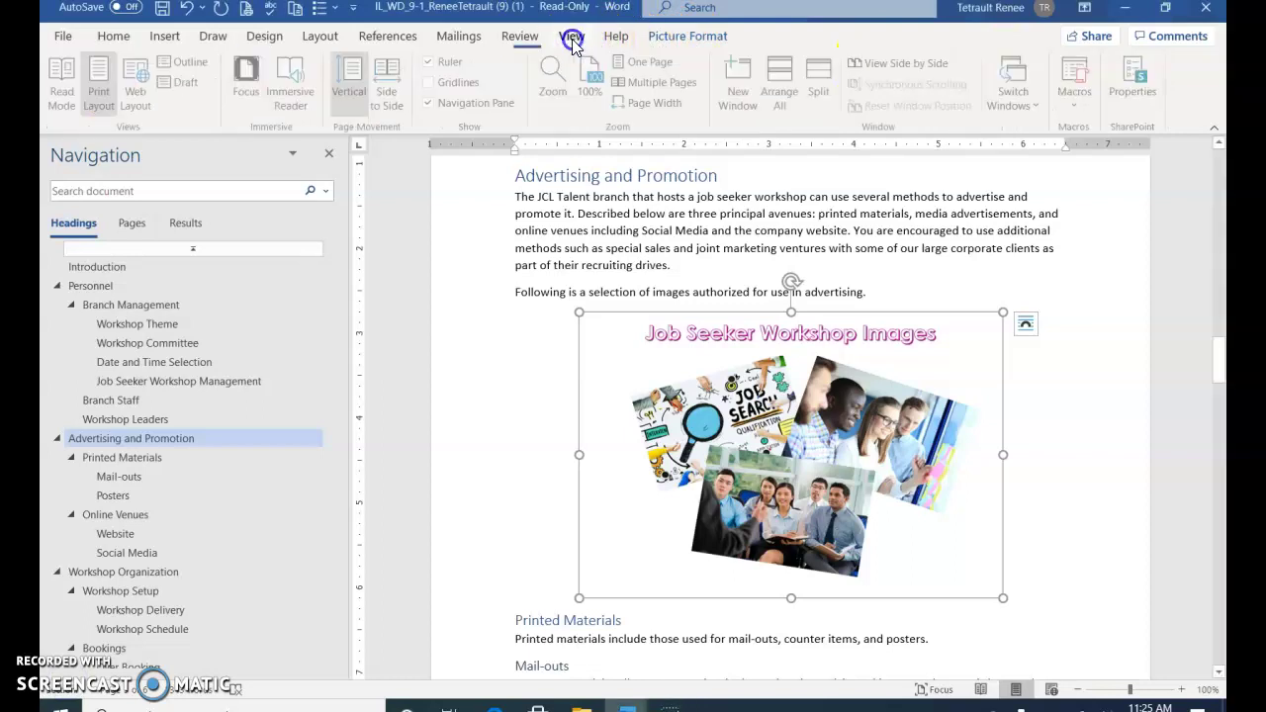
{"action": "left_click", "coordinate": [1009, 94]}
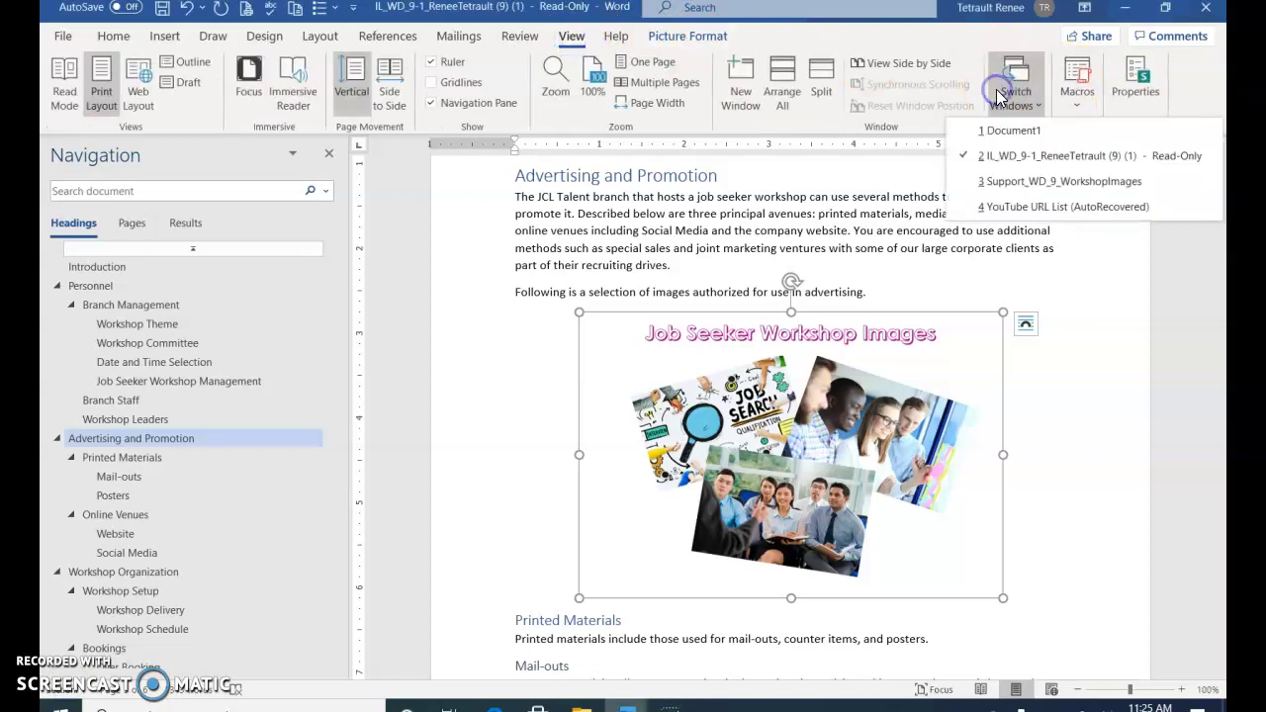
{"action": "left_click", "coordinate": [1010, 184]}
{"action": "scroll", "coordinate": [748, 353], "scroll_direction": "down", "scroll_amount": 10}
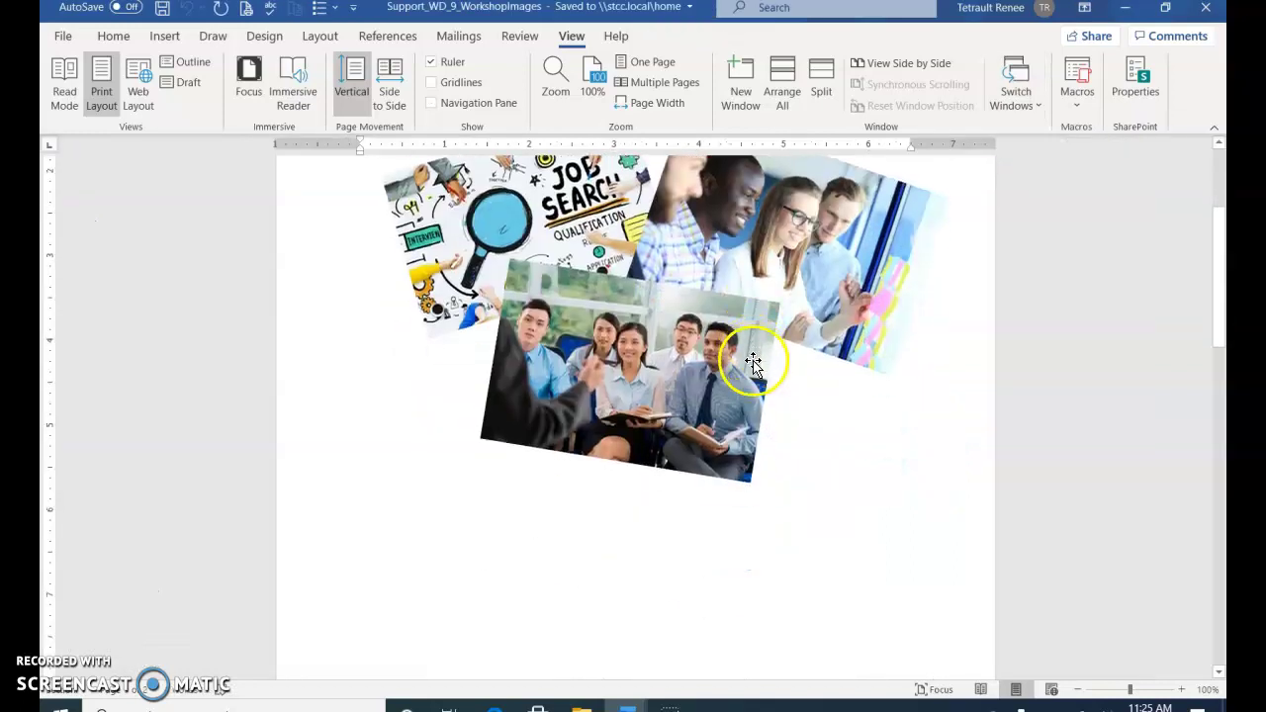
{"action": "scroll", "coordinate": [752, 381], "scroll_direction": "down", "scroll_amount": 5}
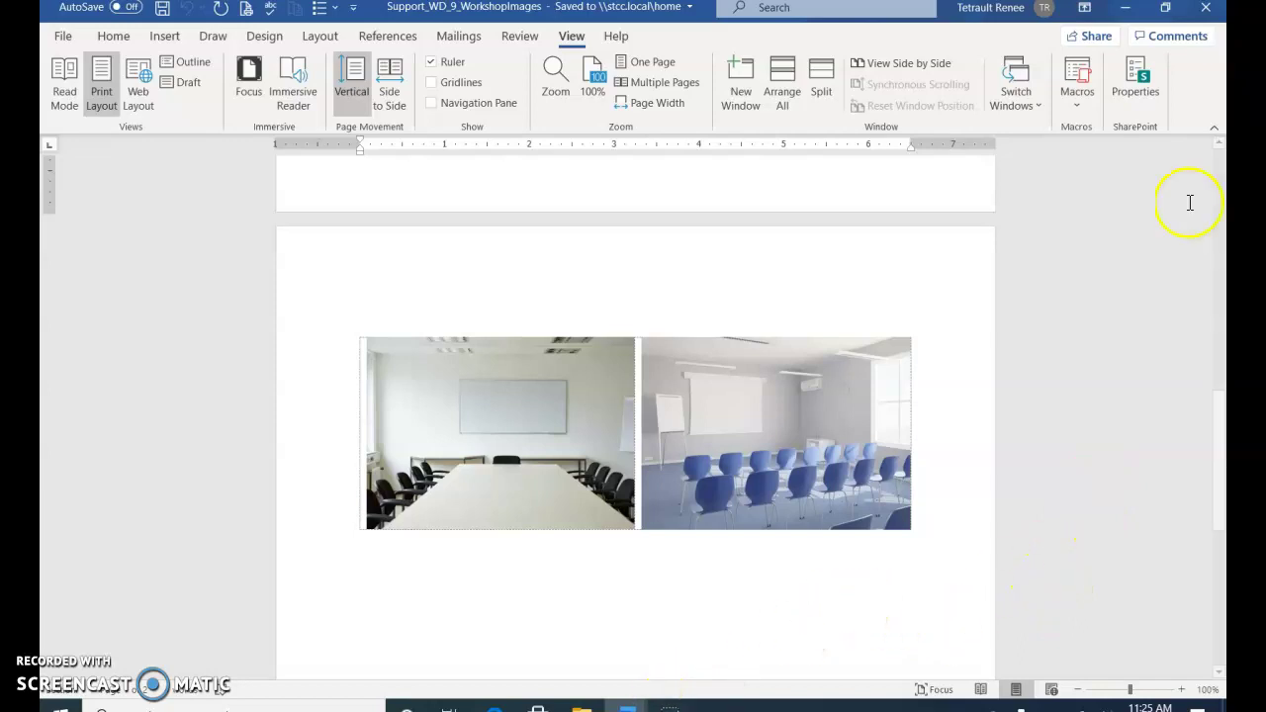
{"action": "left_click", "coordinate": [1021, 89]}
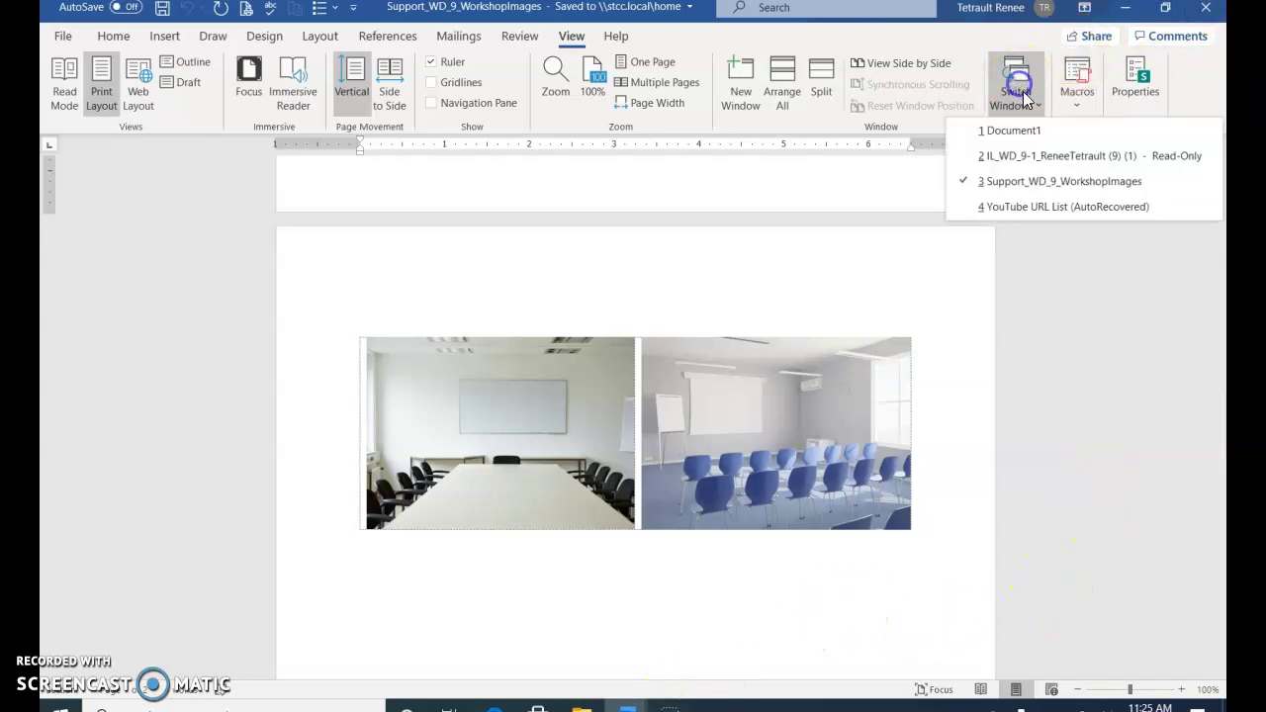
{"action": "left_click", "coordinate": [1040, 156]}
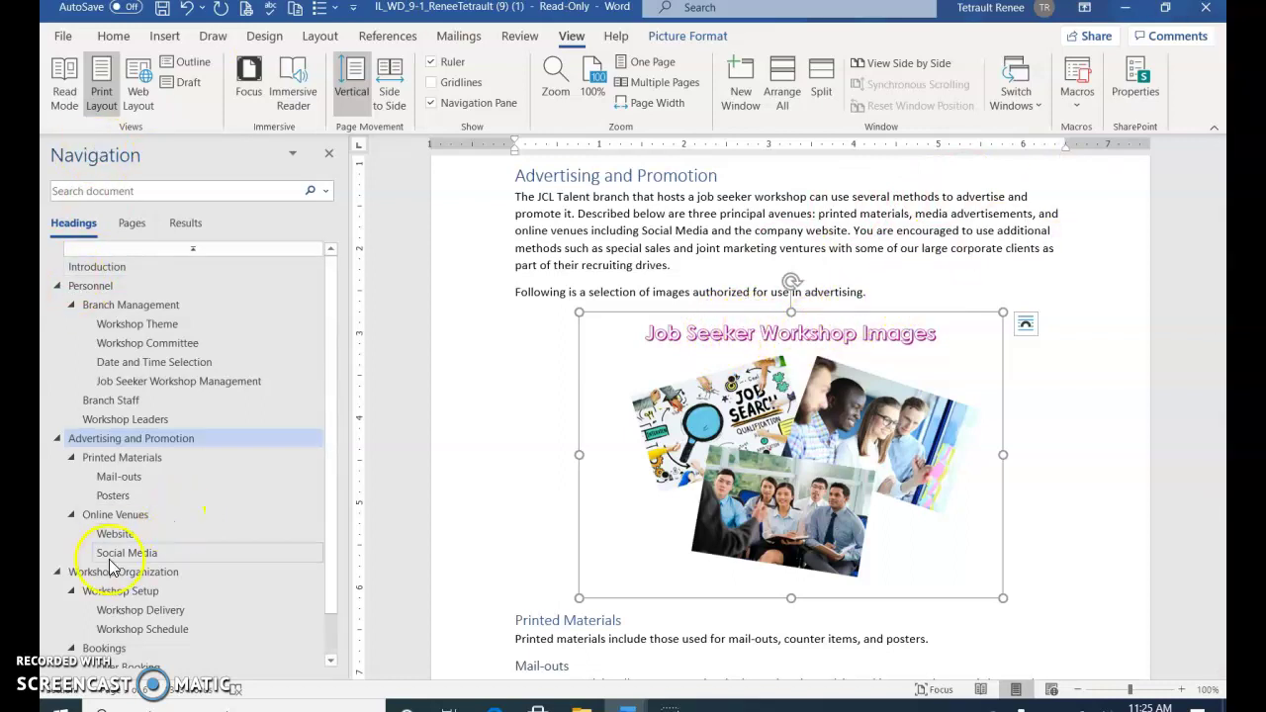
Delete the SETUP SREENSHOT placeholder text in the Workshop Setup section, keeping its blank line.
{"action": "left_click", "coordinate": [134, 593]}
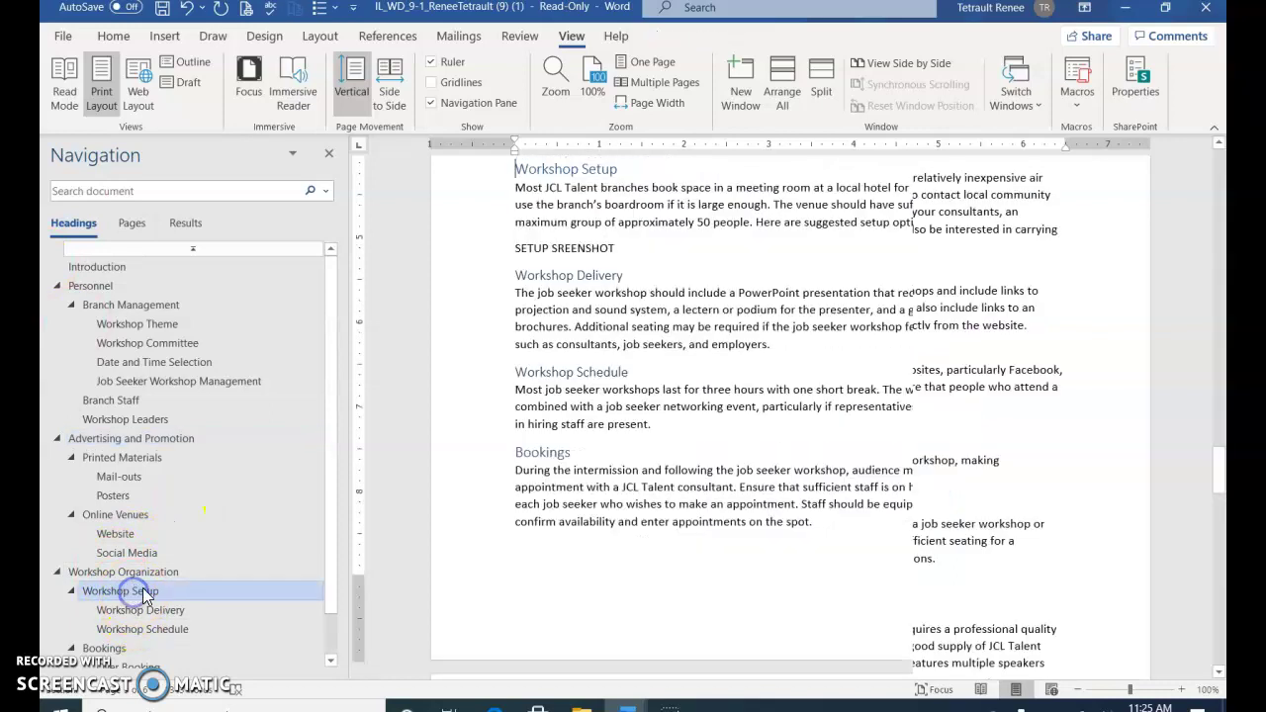
{"action": "left_click_drag", "start_coordinate": [516, 246], "coordinate": [634, 248]}
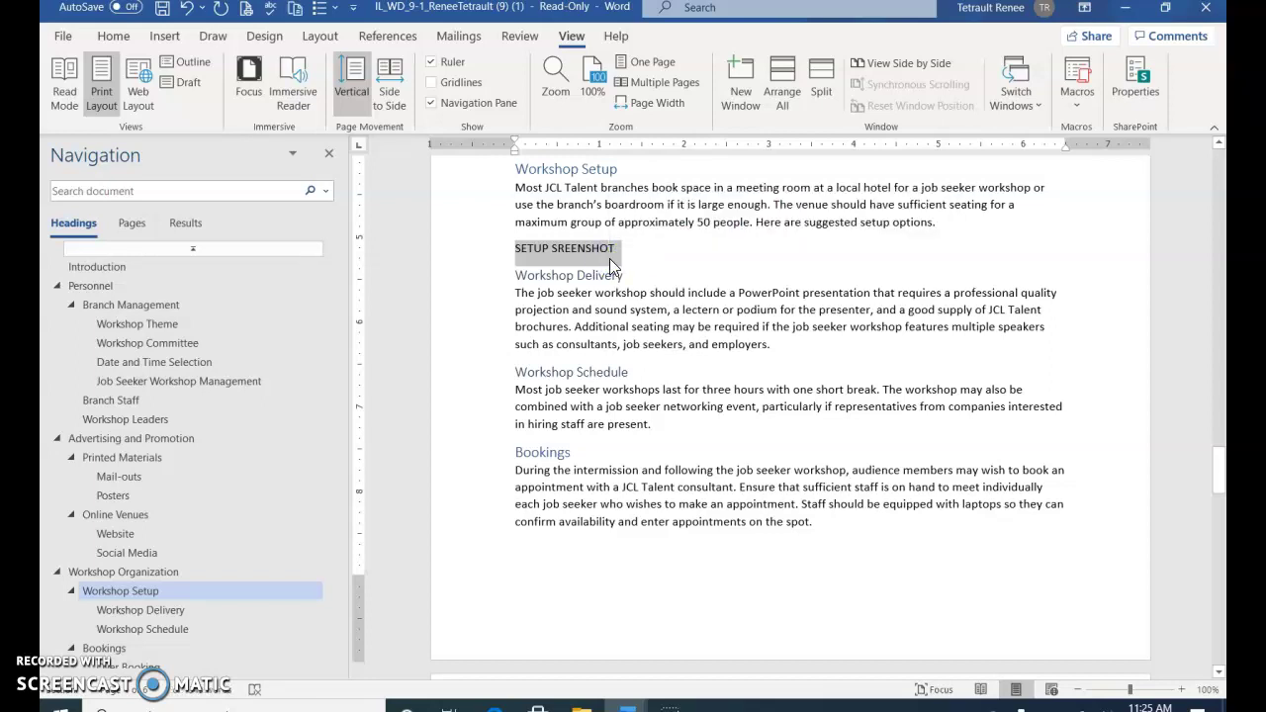
{"action": "key", "text": "Delete"}
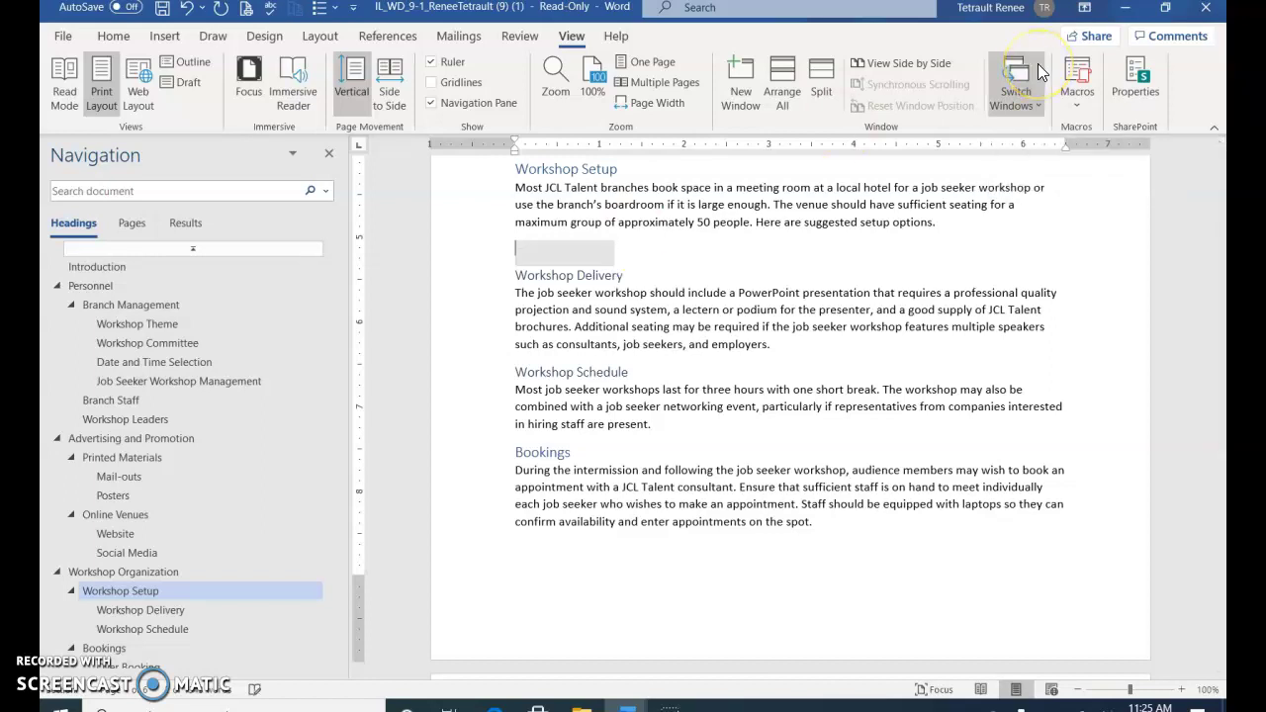
Insert a screen clipping of the two meeting room photos from Support_WD_9_WorkshopImages on the blank line above Workshop Delivery.
{"action": "left_click", "coordinate": [162, 36]}
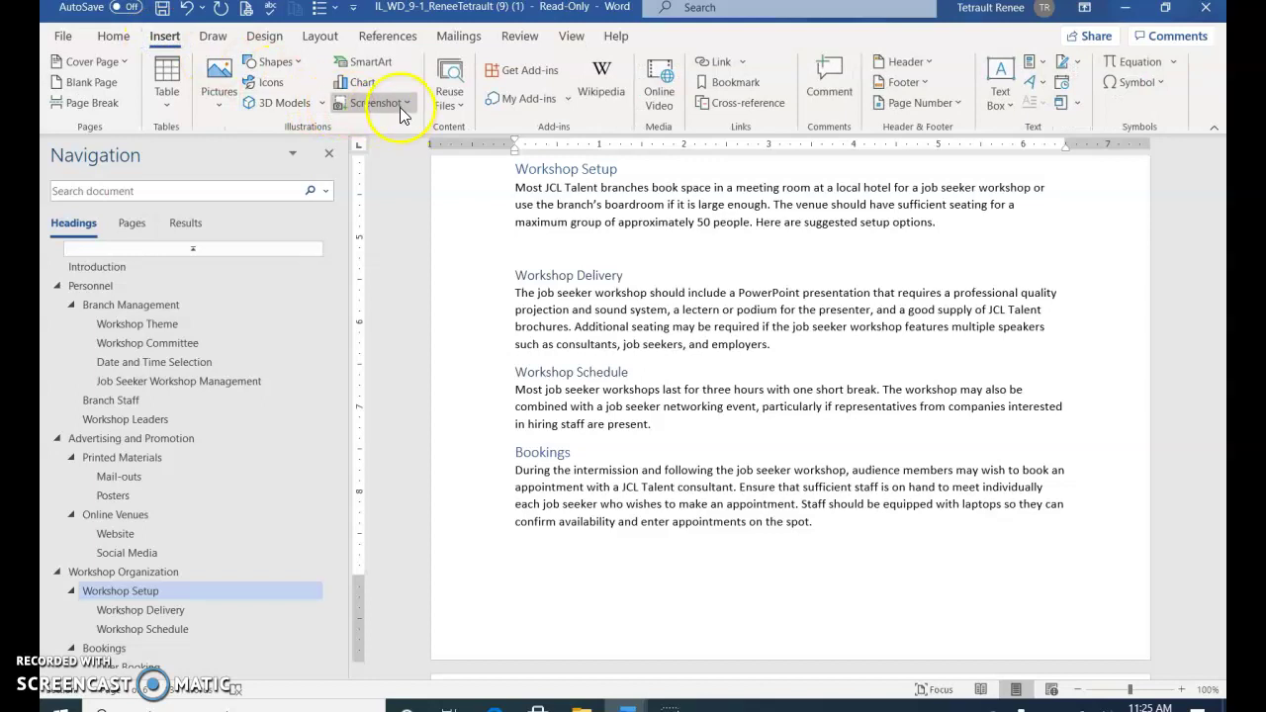
{"action": "left_click", "coordinate": [358, 85]}
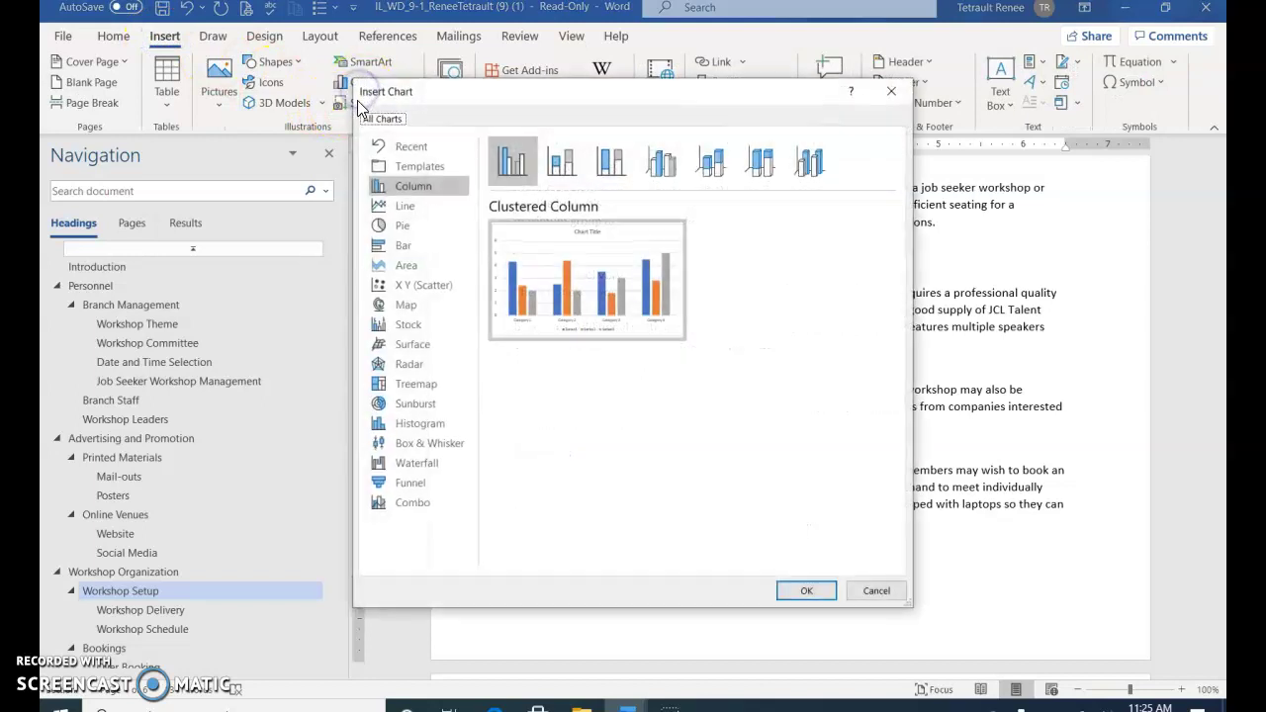
{"action": "left_click", "coordinate": [893, 96]}
{"action": "left_click", "coordinate": [377, 103]}
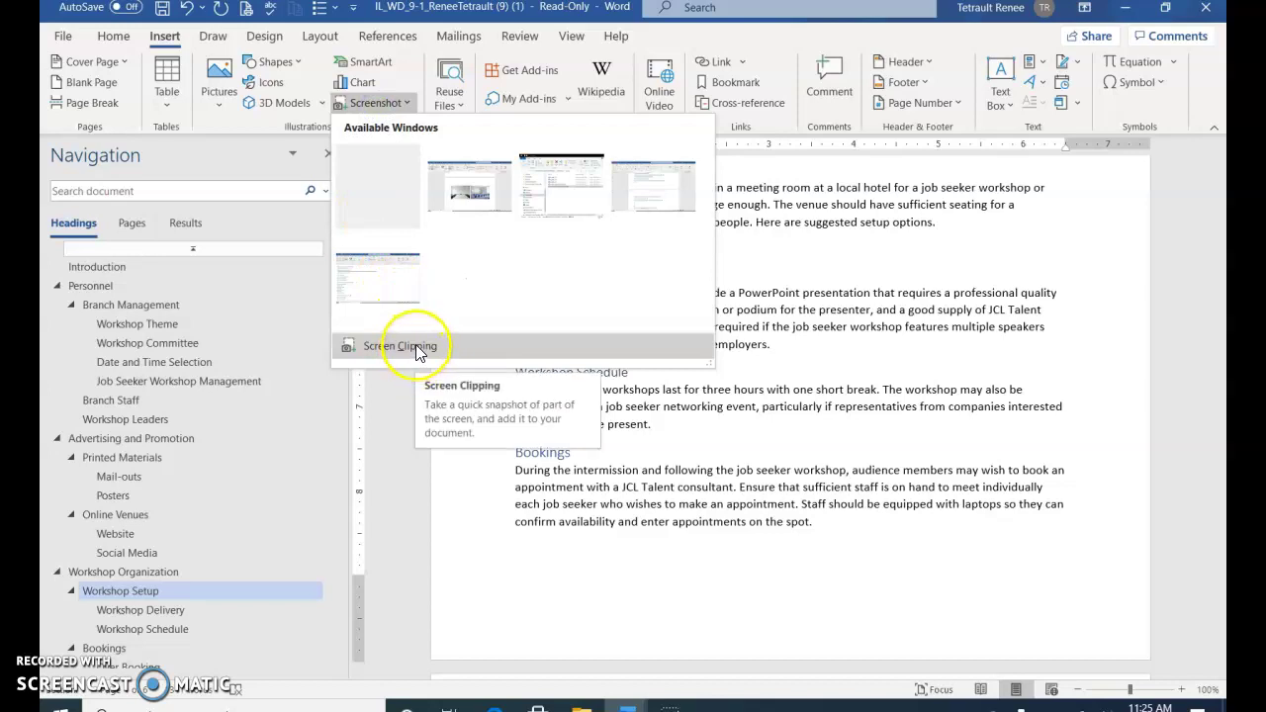
{"action": "left_click", "coordinate": [416, 347]}
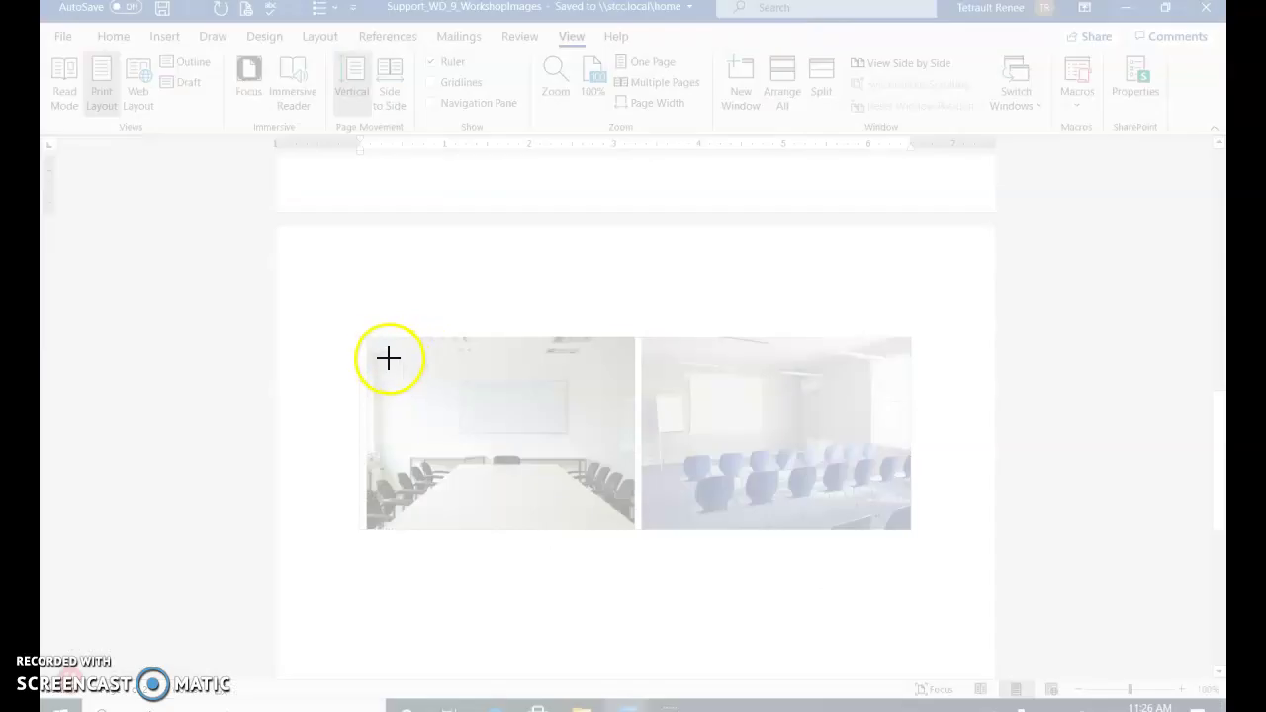
{"action": "left_click_drag", "start_coordinate": [367, 338], "coordinate": [911, 532]}
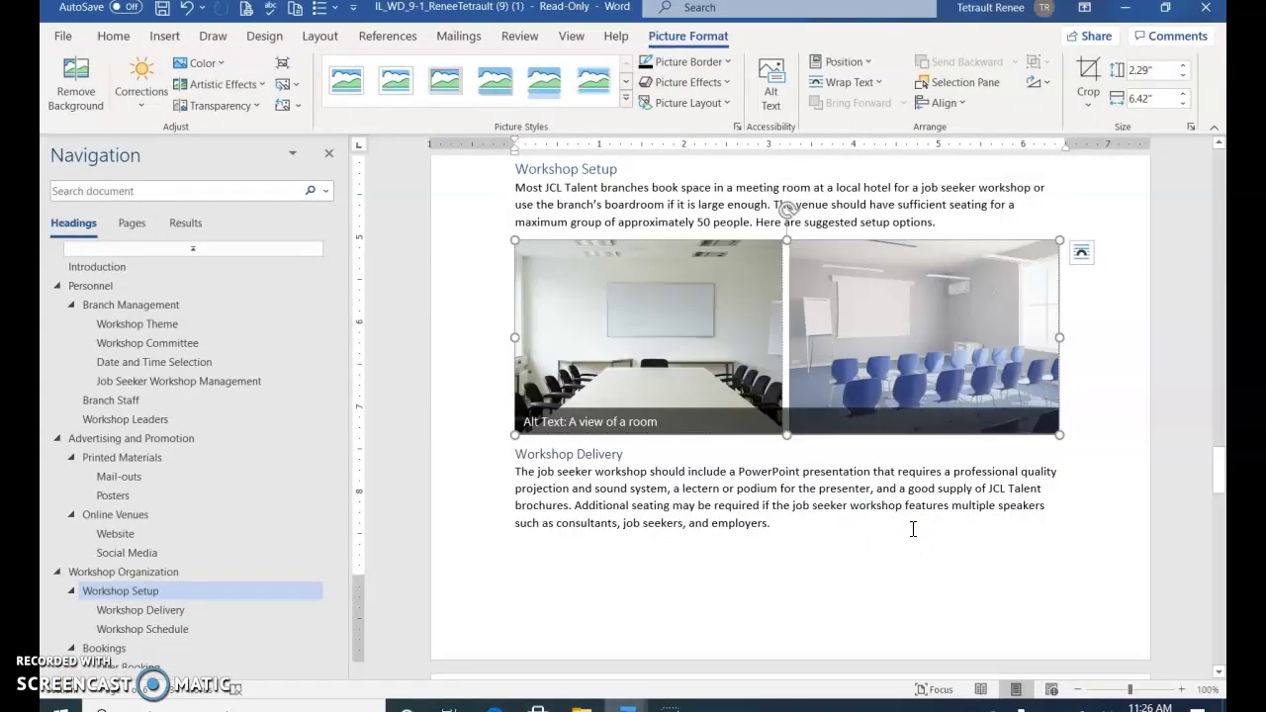
{"action": "left_click", "coordinate": [662, 486]}
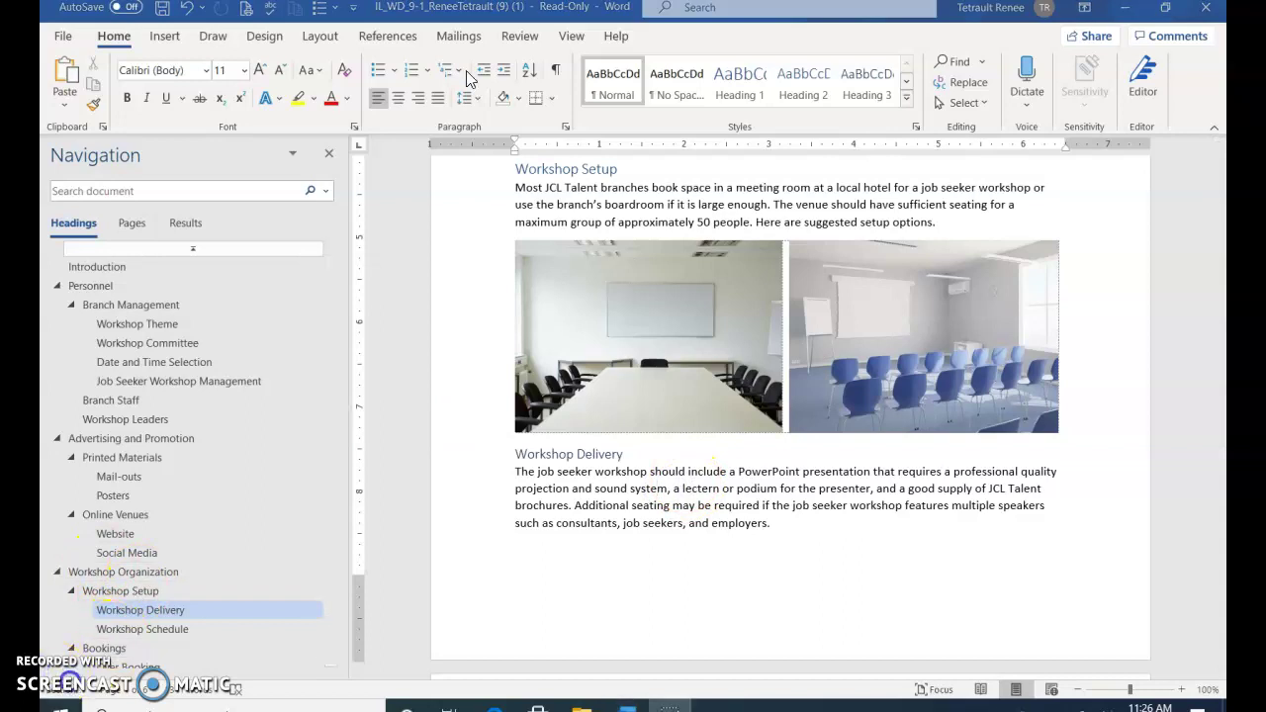
{"action": "left_click", "coordinate": [569, 37]}
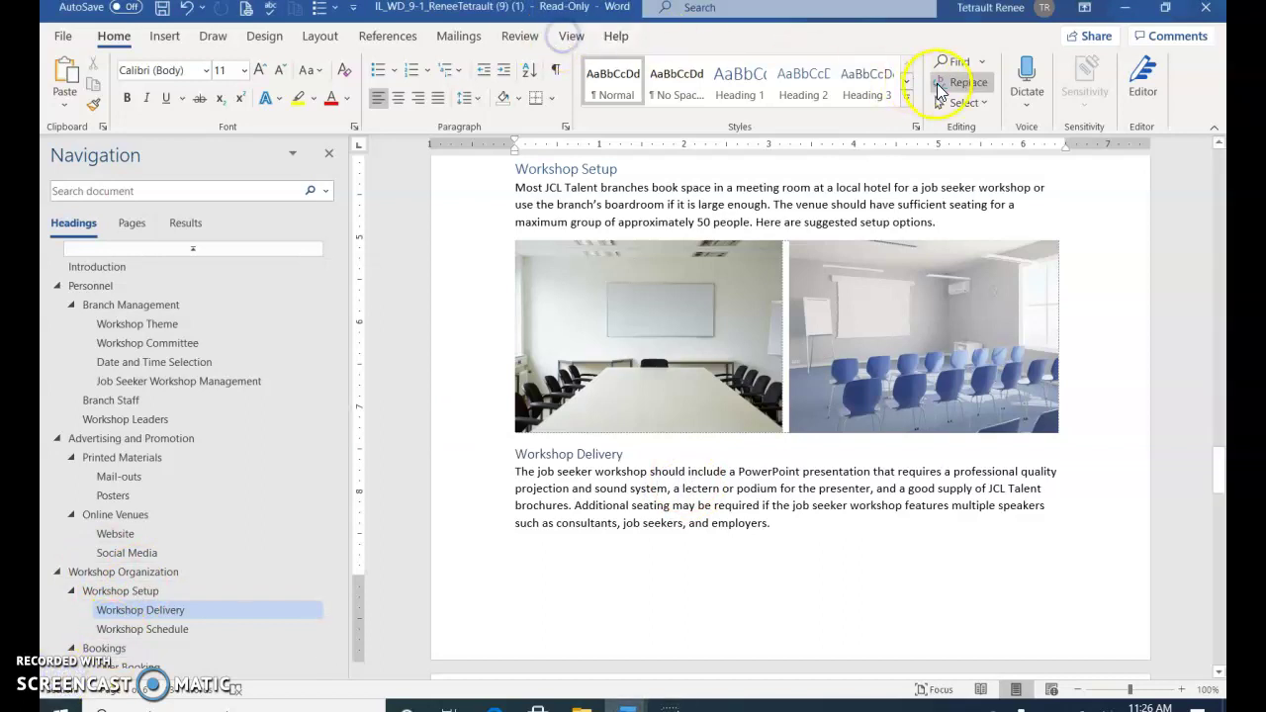
{"action": "left_click", "coordinate": [569, 37]}
{"action": "left_click", "coordinate": [993, 100]}
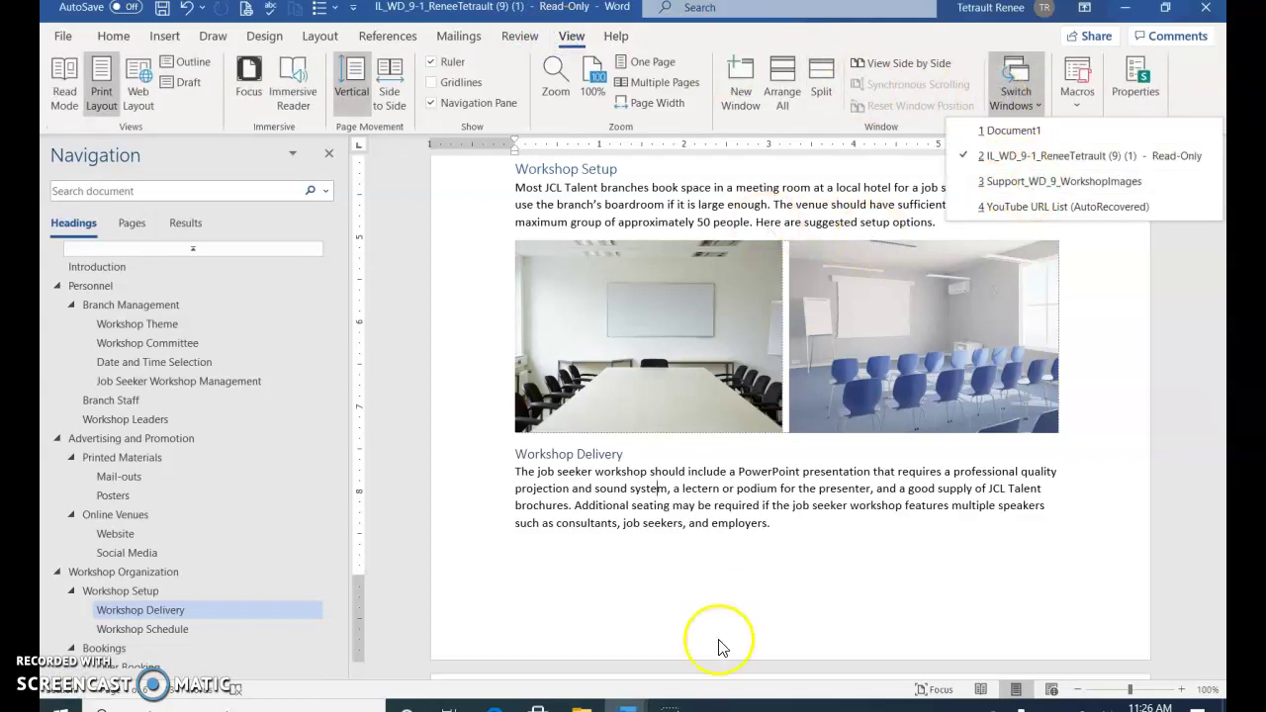
{"action": "left_click", "coordinate": [739, 529]}
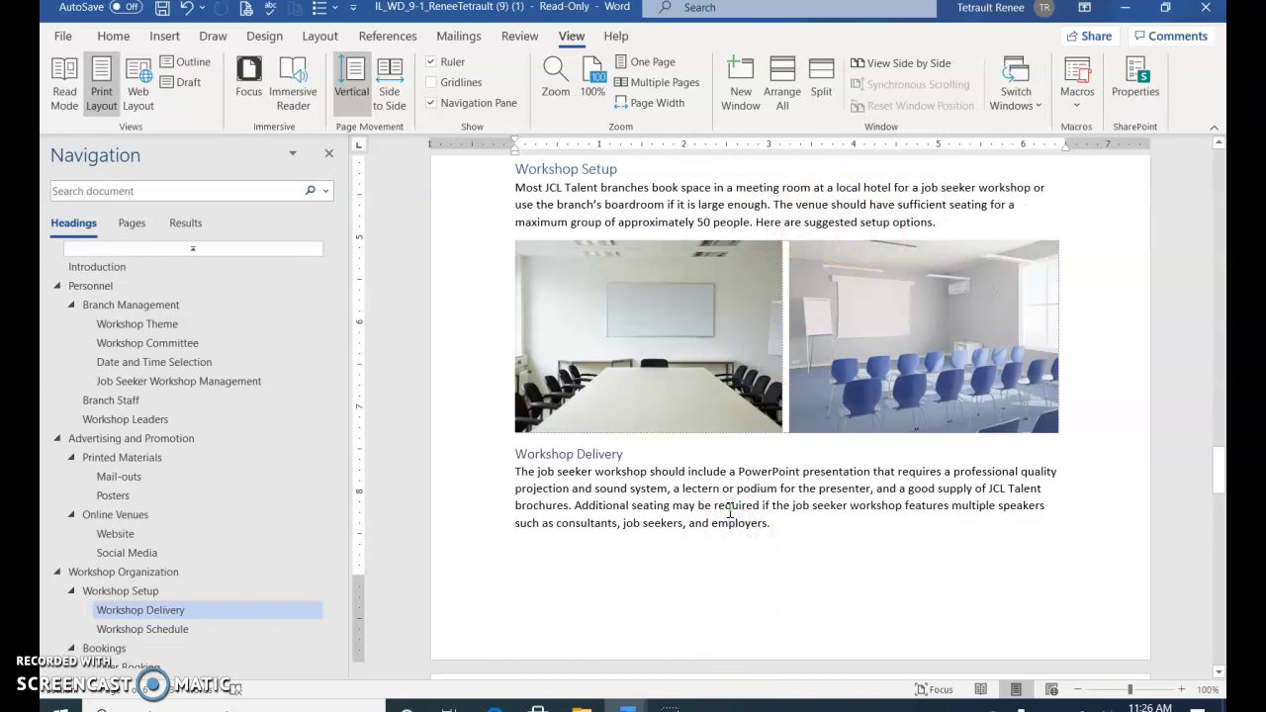
Return to the beginning of the workshop procedures document.
{"action": "key", "text": "ctrl+Home"}
{"action": "left_click", "coordinate": [743, 508]}
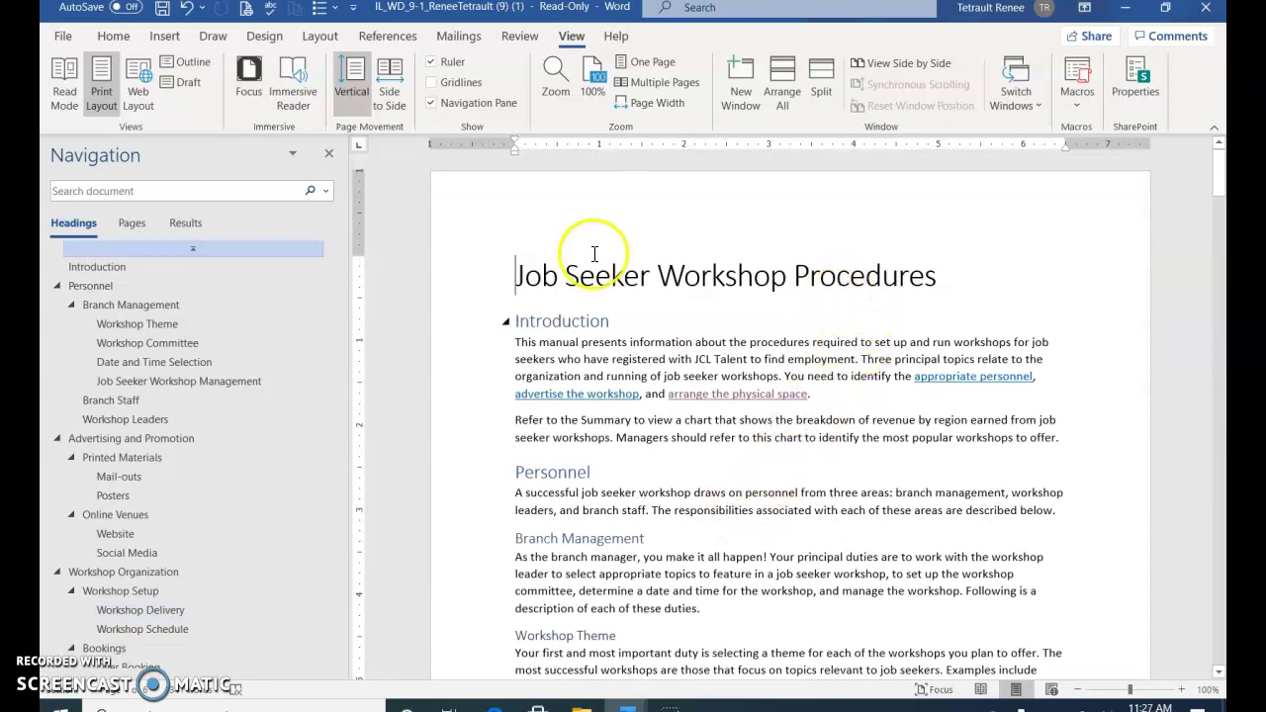
Set up a find and replace of JCL Talent with JCL Talent in bold font.
{"action": "left_click", "coordinate": [111, 37]}
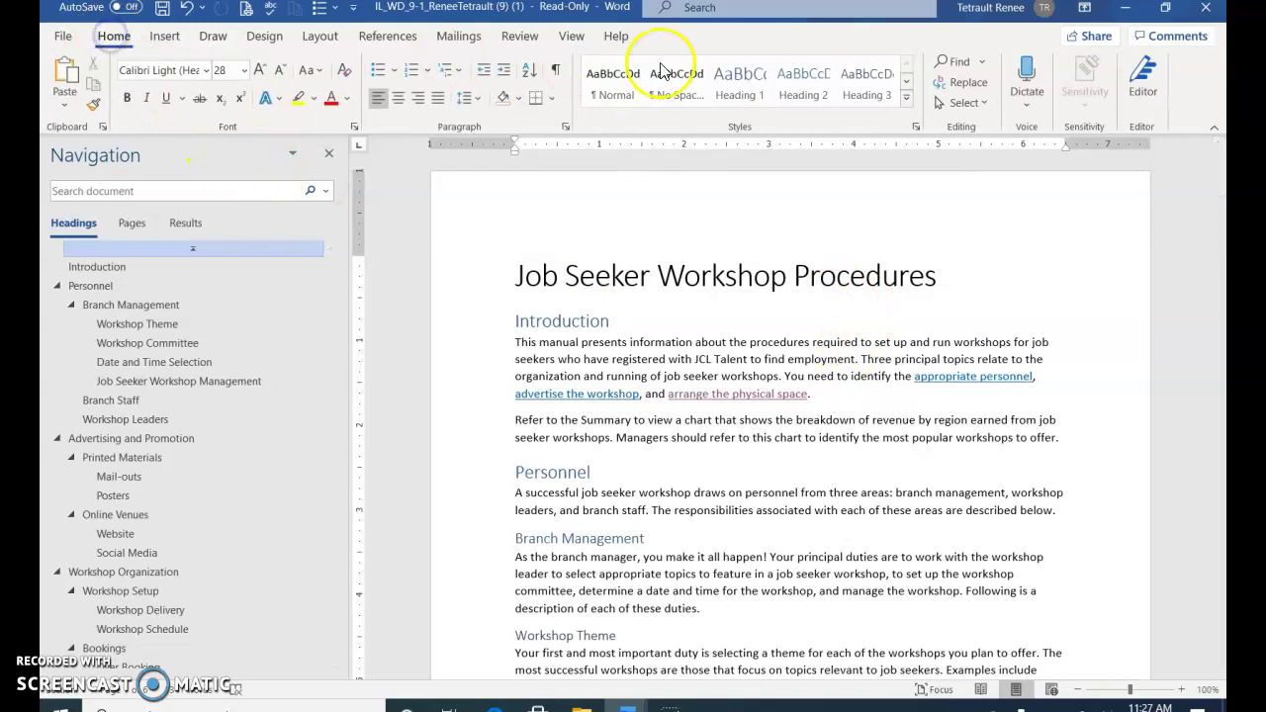
{"action": "left_click", "coordinate": [950, 85]}
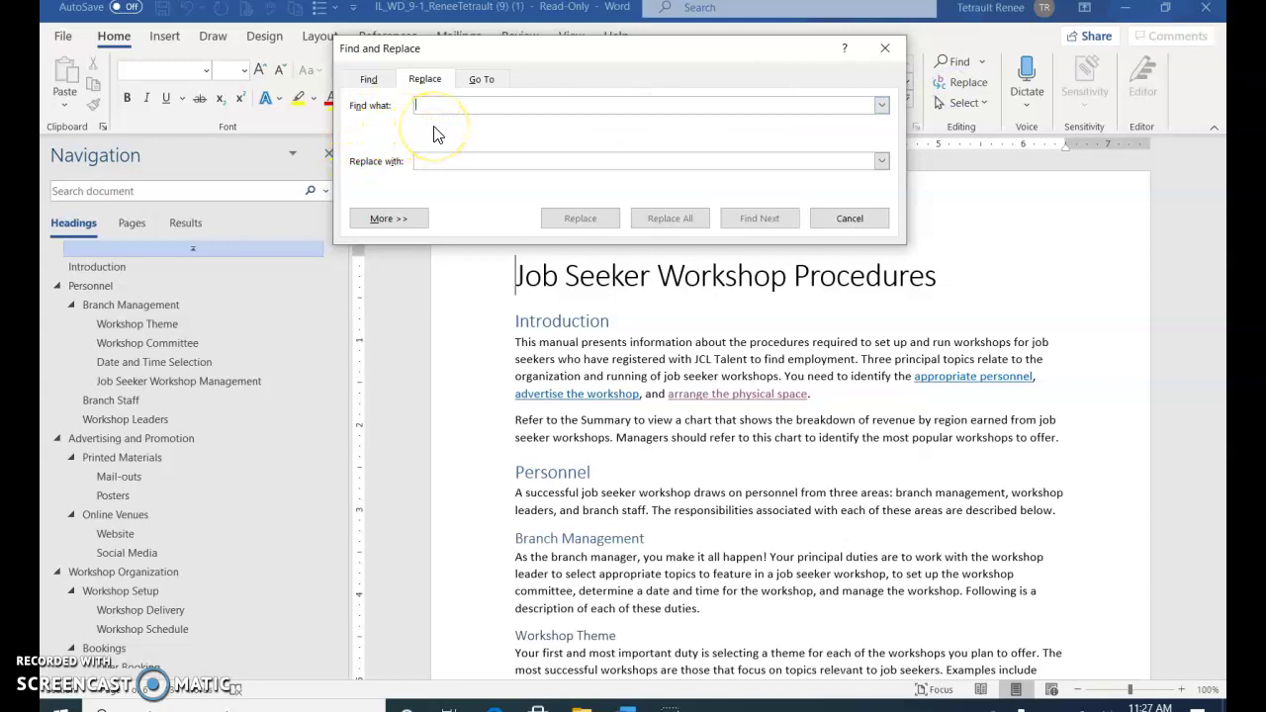
{"action": "type", "text": "JCL Talent"}
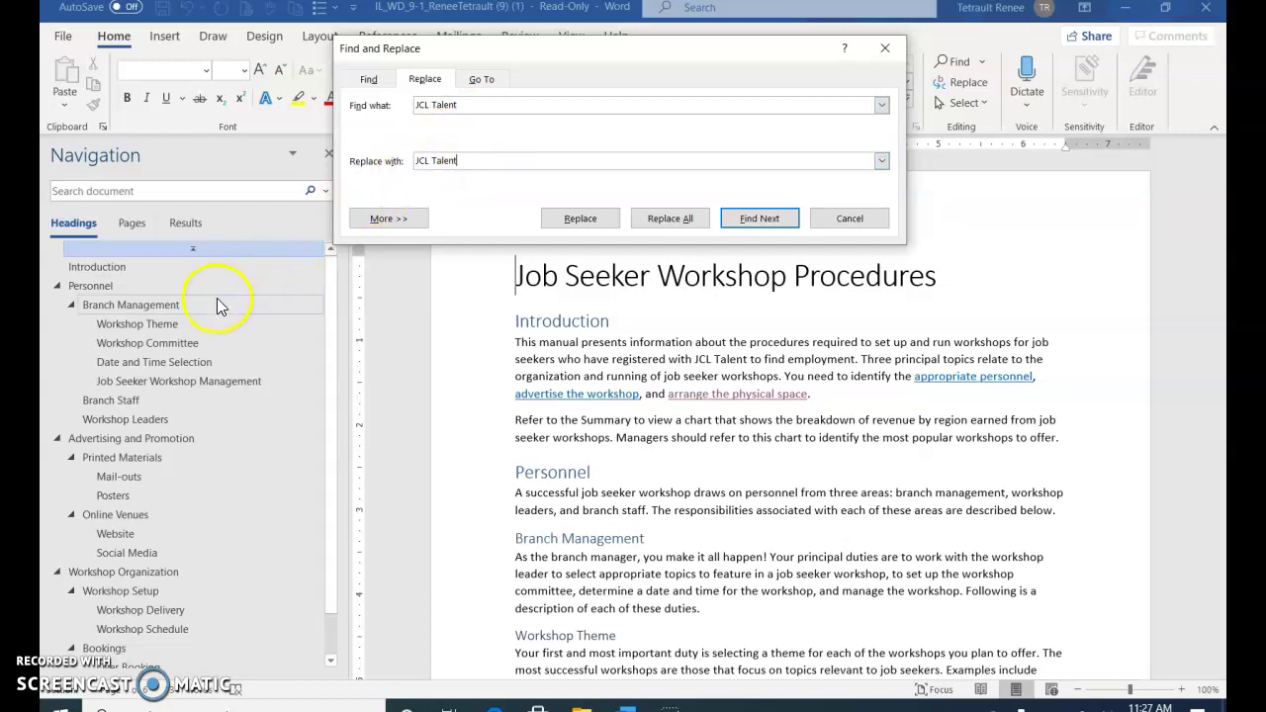
{"action": "left_click", "coordinate": [380, 219]}
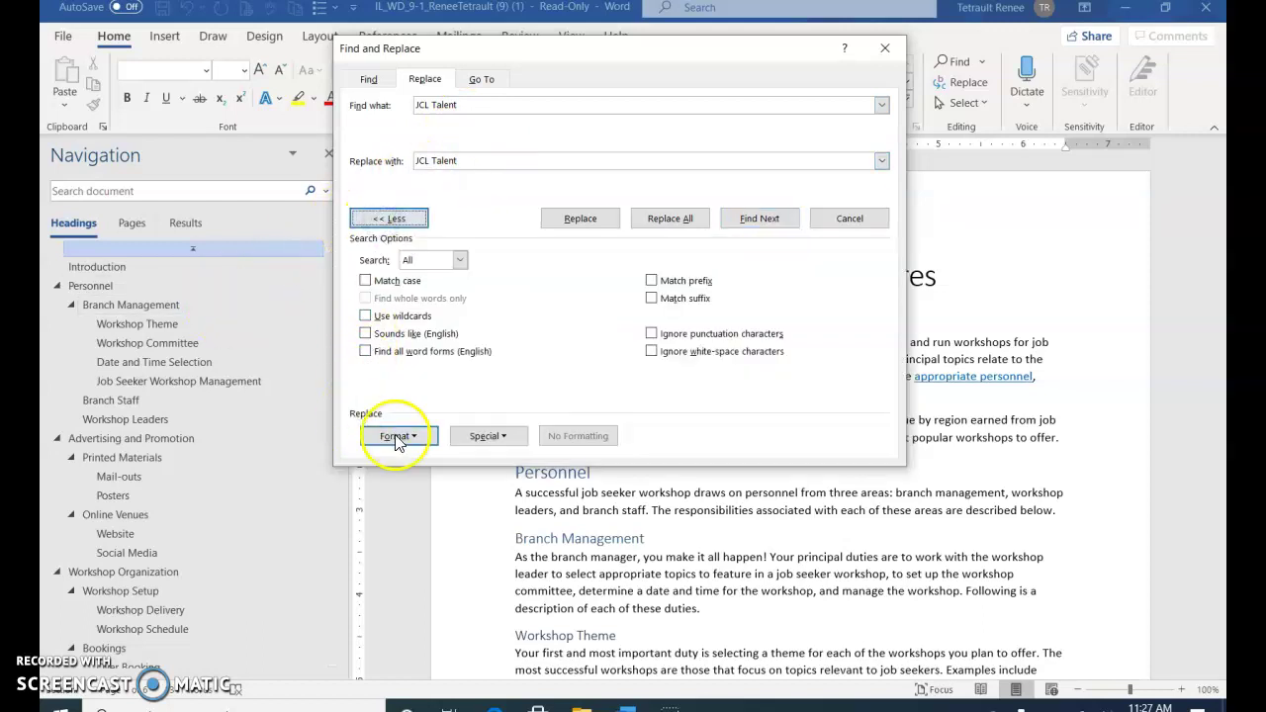
{"action": "left_click", "coordinate": [398, 440]}
{"action": "left_click", "coordinate": [366, 458]}
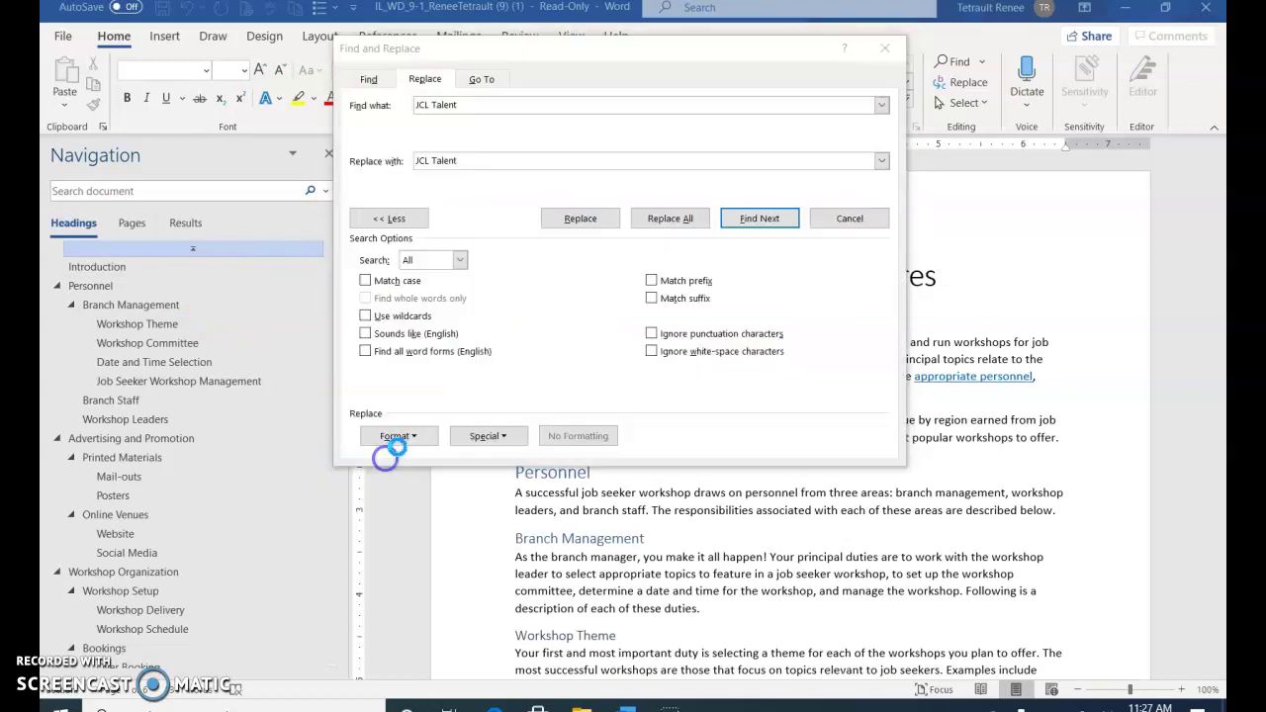
{"action": "left_click", "coordinate": [794, 238]}
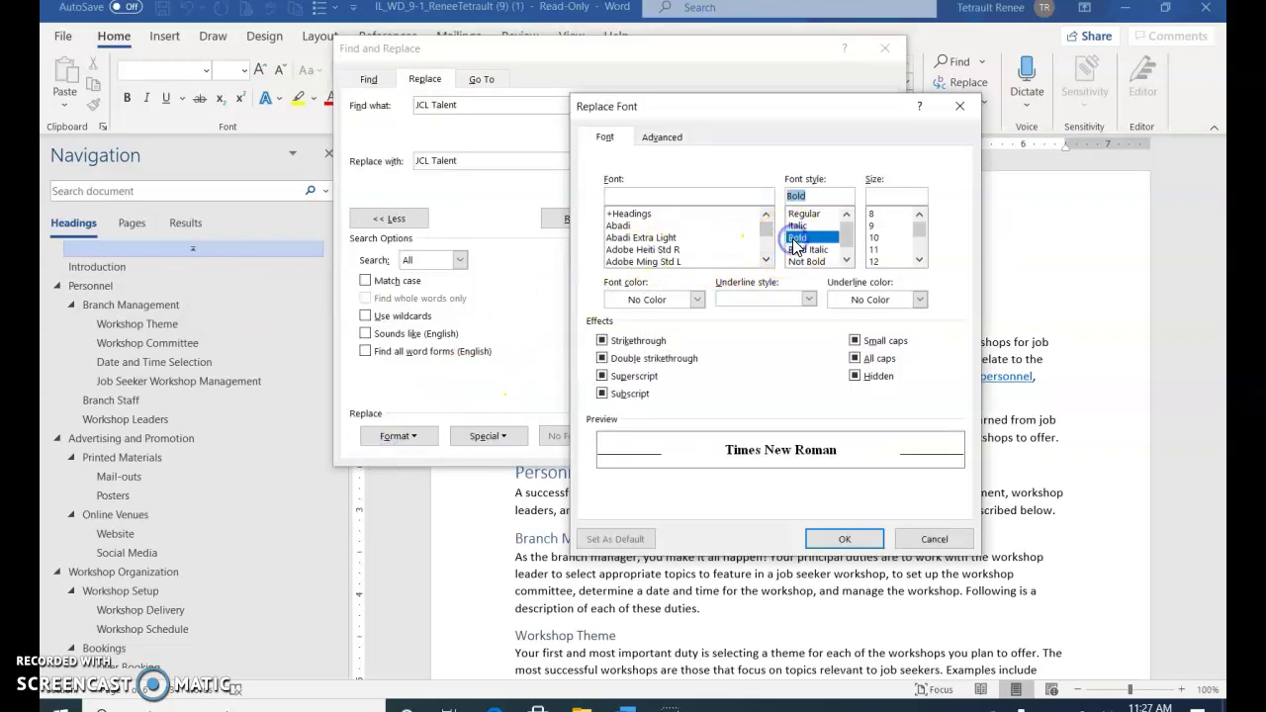
{"action": "left_click", "coordinate": [844, 539]}
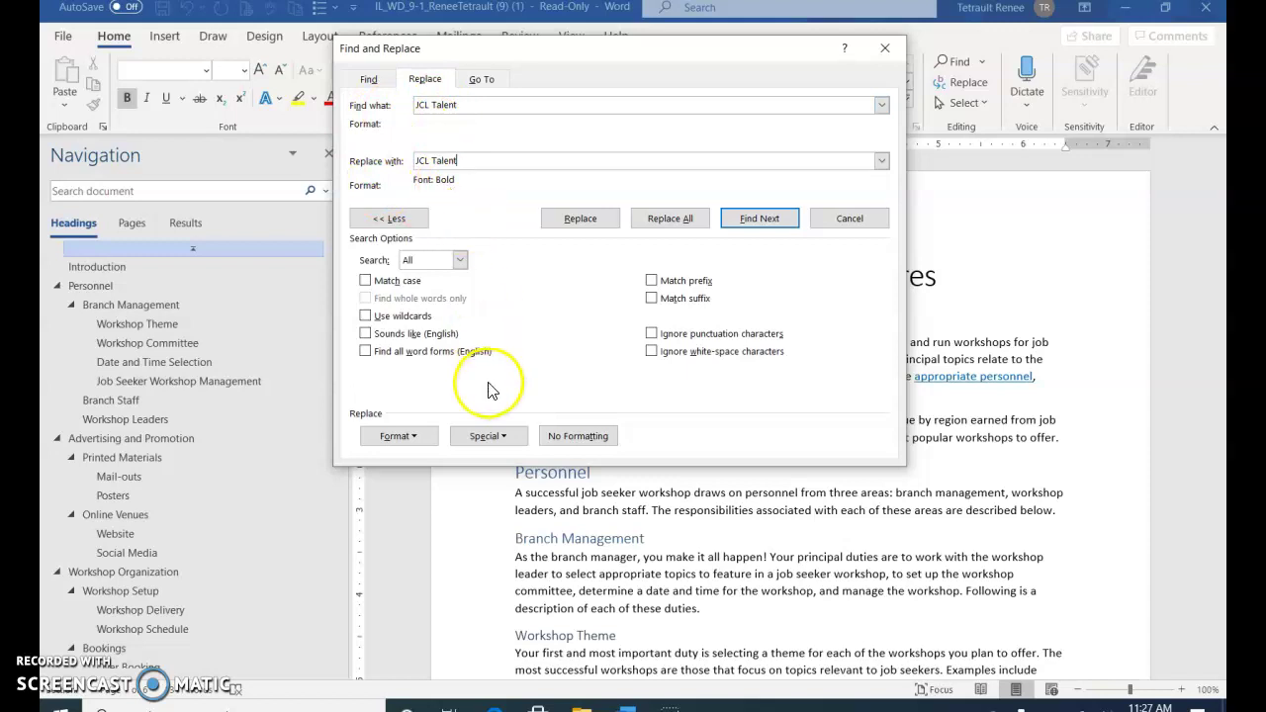
Find the first JCL Talent, replace all occurrences with the bold version, and close Find and Replace.
{"action": "left_click", "coordinate": [747, 217]}
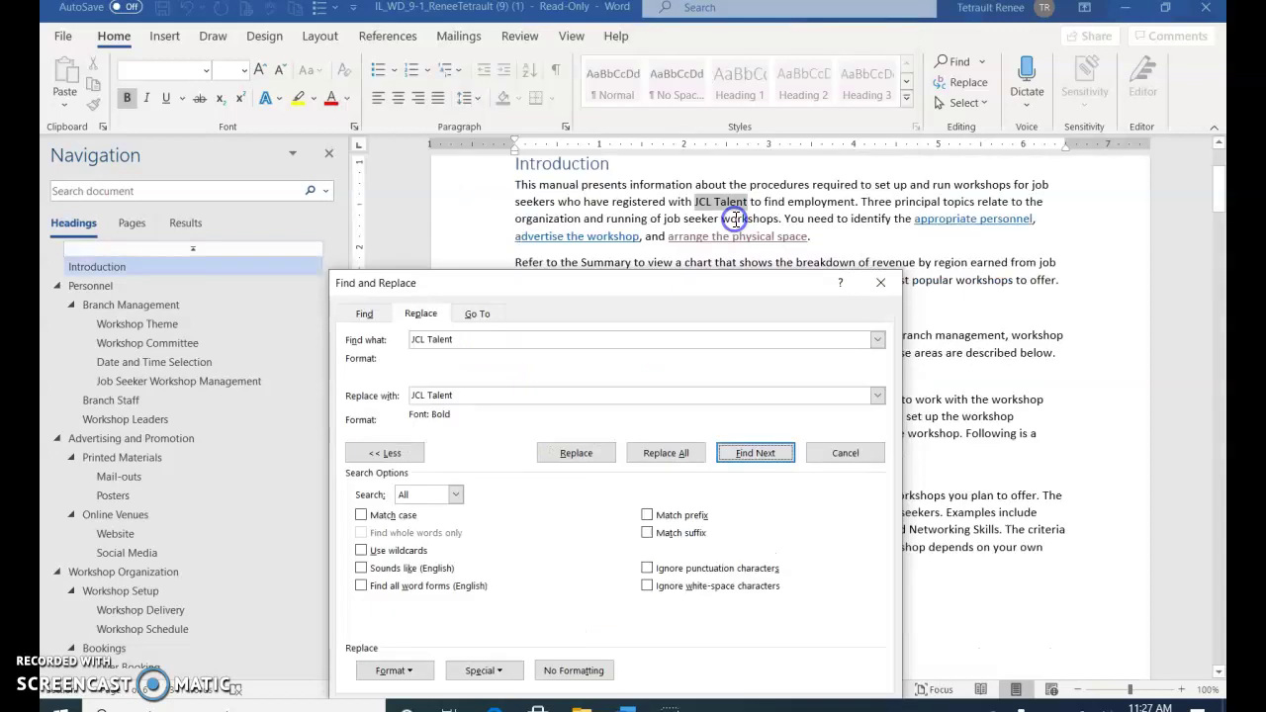
{"action": "left_click", "coordinate": [673, 459]}
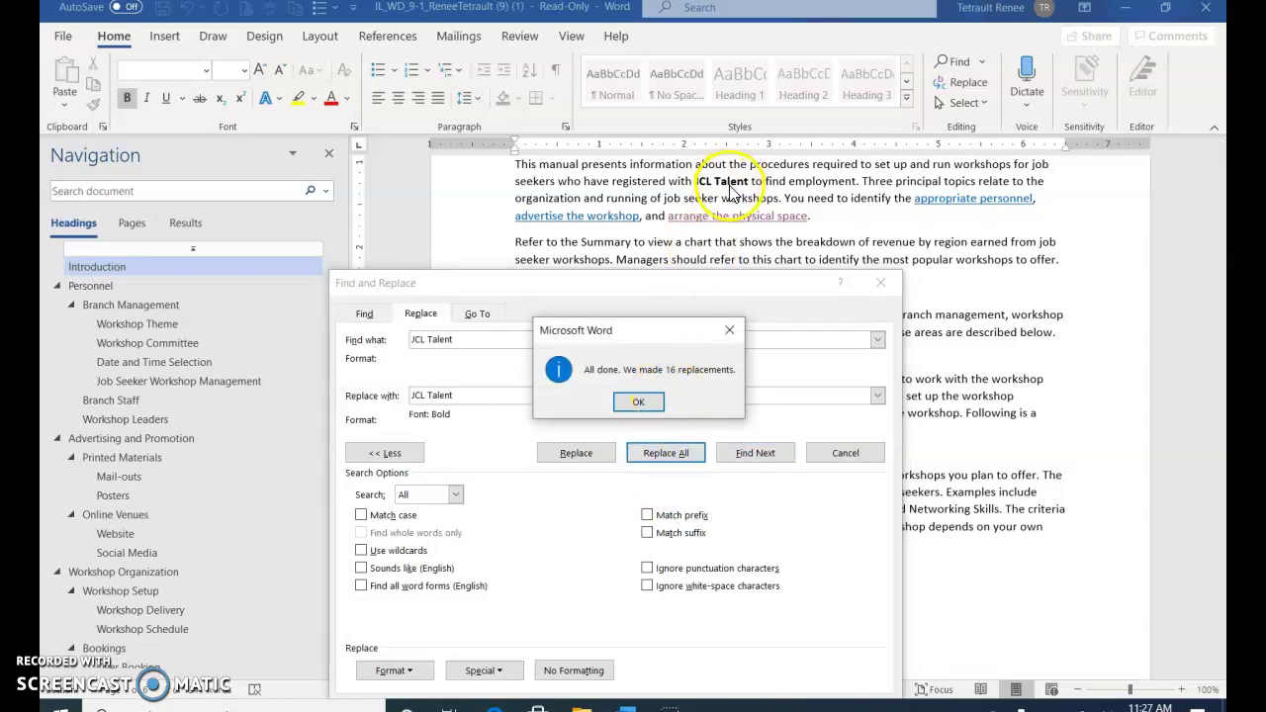
{"action": "left_click", "coordinate": [642, 401]}
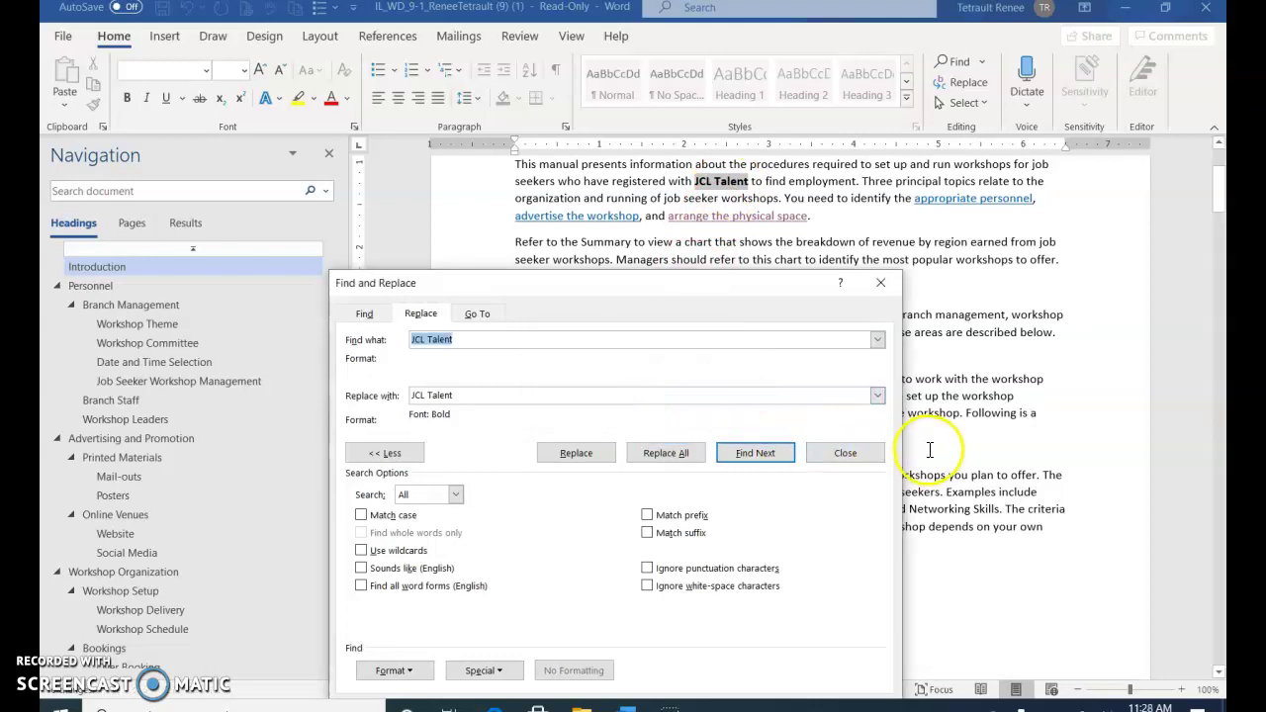
{"action": "left_click", "coordinate": [850, 460]}
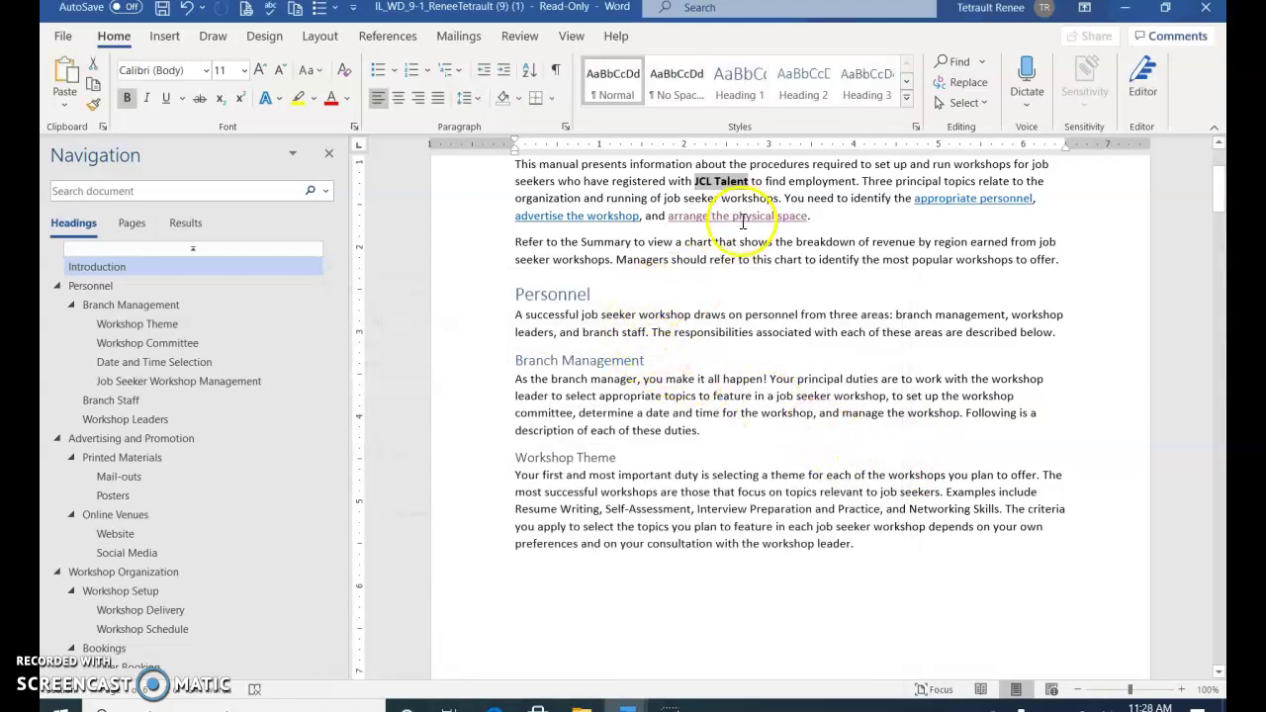
Place the cursor in the Introduction paragraph and start a new replacement that searches for the em dash special character.
{"action": "scroll", "coordinate": [720, 432], "scroll_direction": "down", "scroll_amount": 1}
{"action": "scroll", "coordinate": [716, 460], "scroll_direction": "down", "scroll_amount": 2}
{"action": "scroll", "coordinate": [718, 460], "scroll_direction": "up", "scroll_amount": 6}
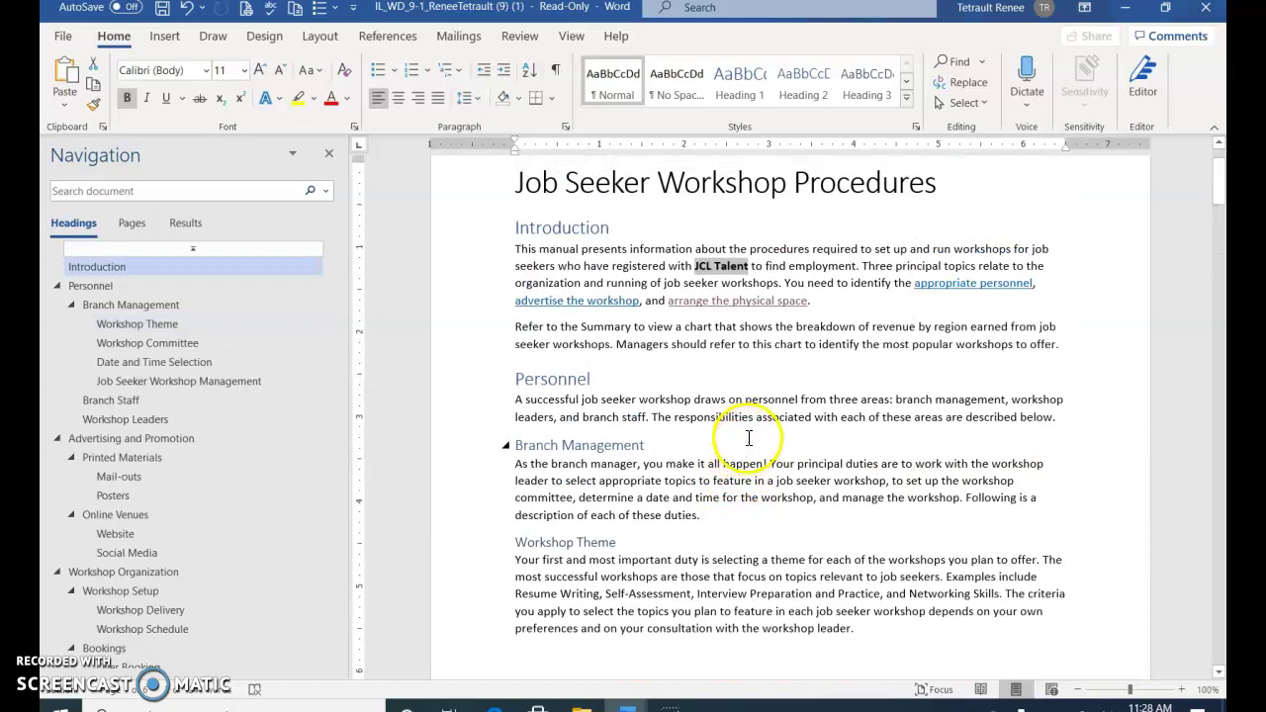
{"action": "left_click", "coordinate": [747, 417]}
{"action": "left_click", "coordinate": [613, 266]}
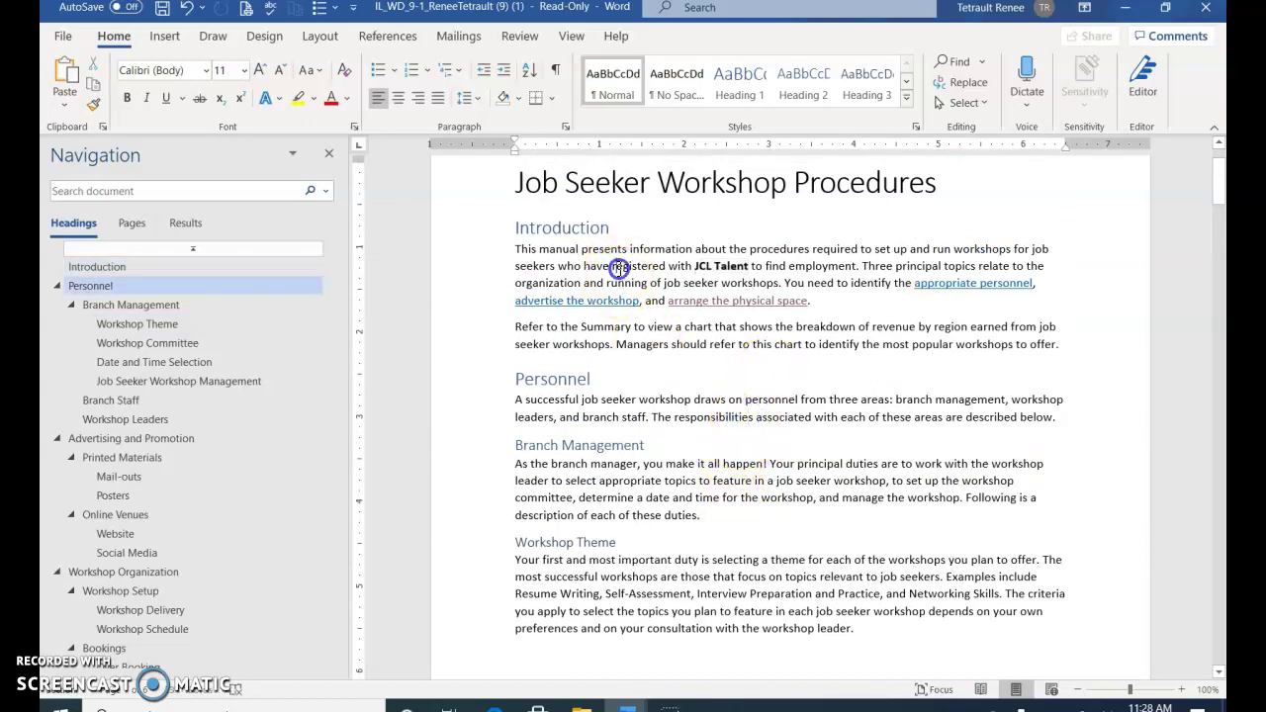
{"action": "left_click", "coordinate": [970, 87]}
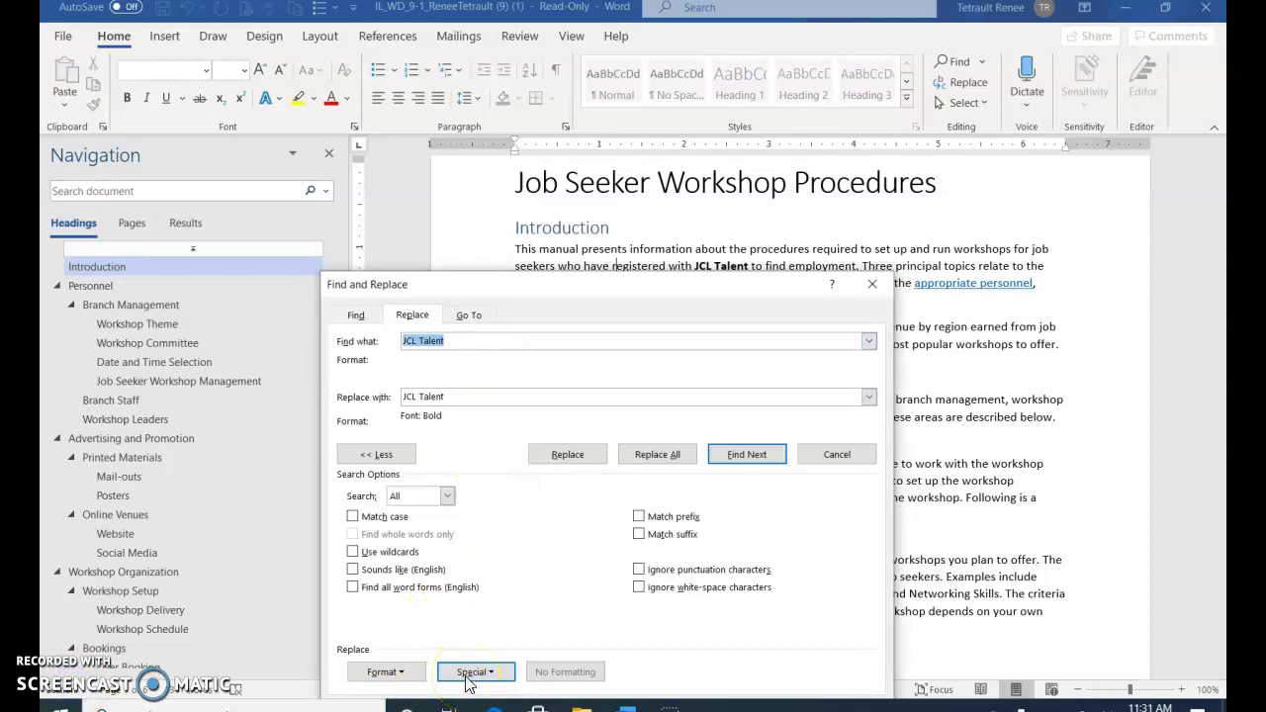
{"action": "key", "text": "Delete"}
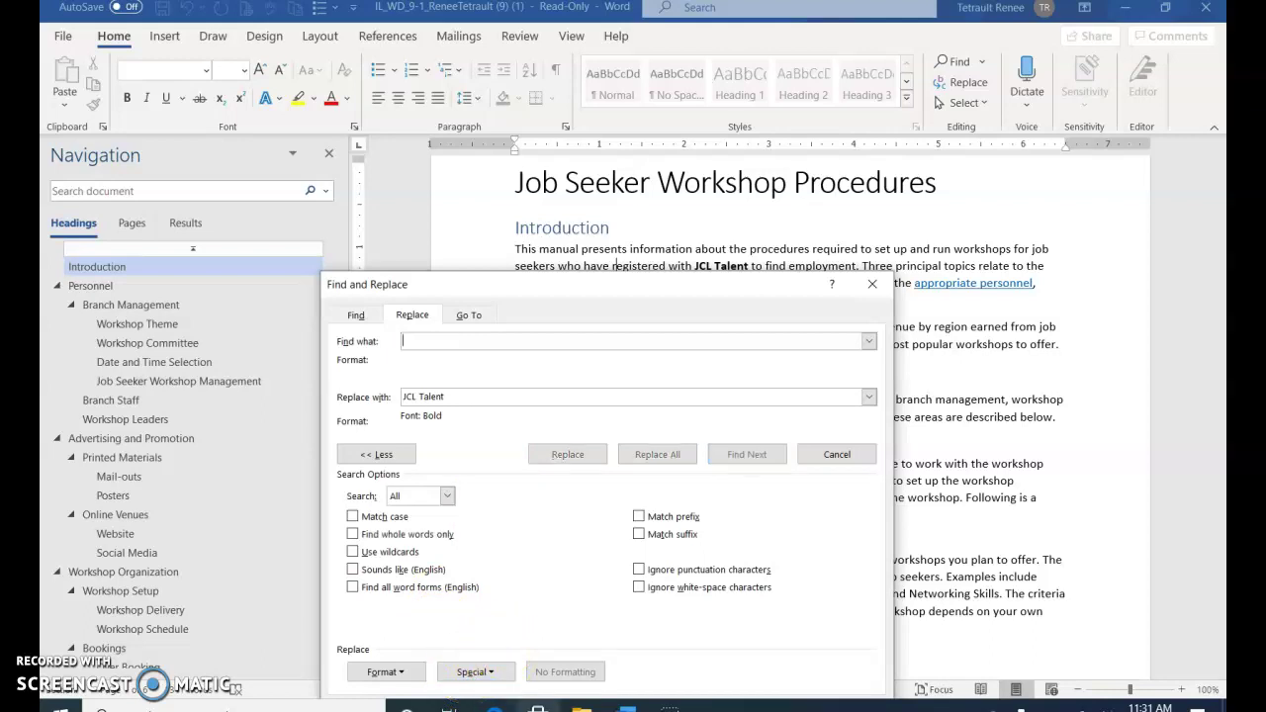
{"action": "left_click", "coordinate": [481, 678]}
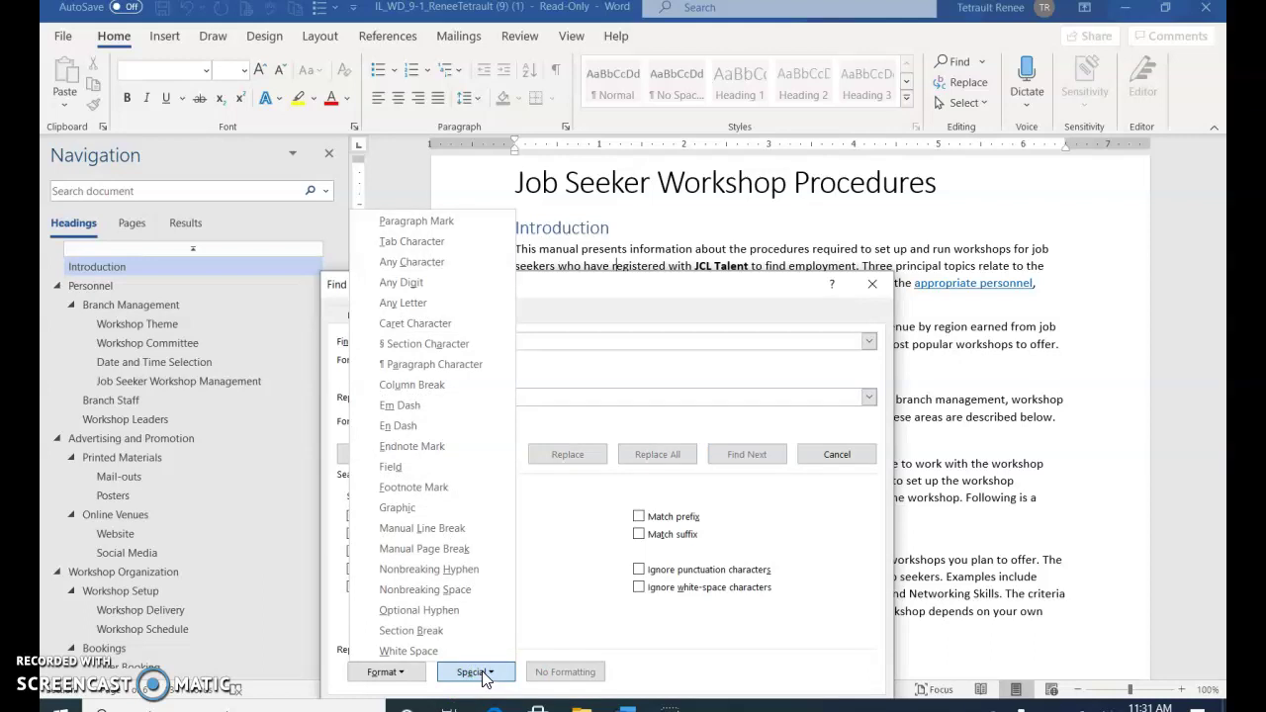
{"action": "left_click", "coordinate": [423, 406]}
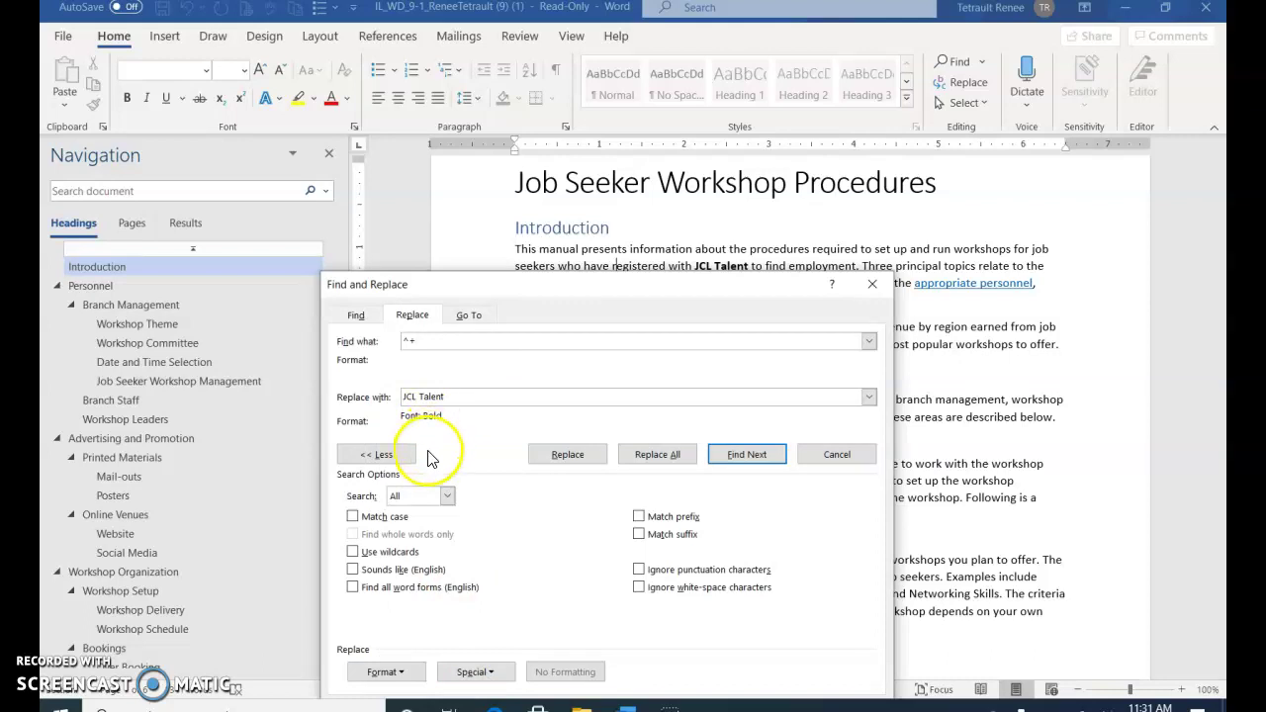
Set the replacement to an en dash with the bold formatting cleared, and replace all em dashes in the document.
{"action": "left_click", "coordinate": [472, 423]}
{"action": "key", "text": "Tab"}
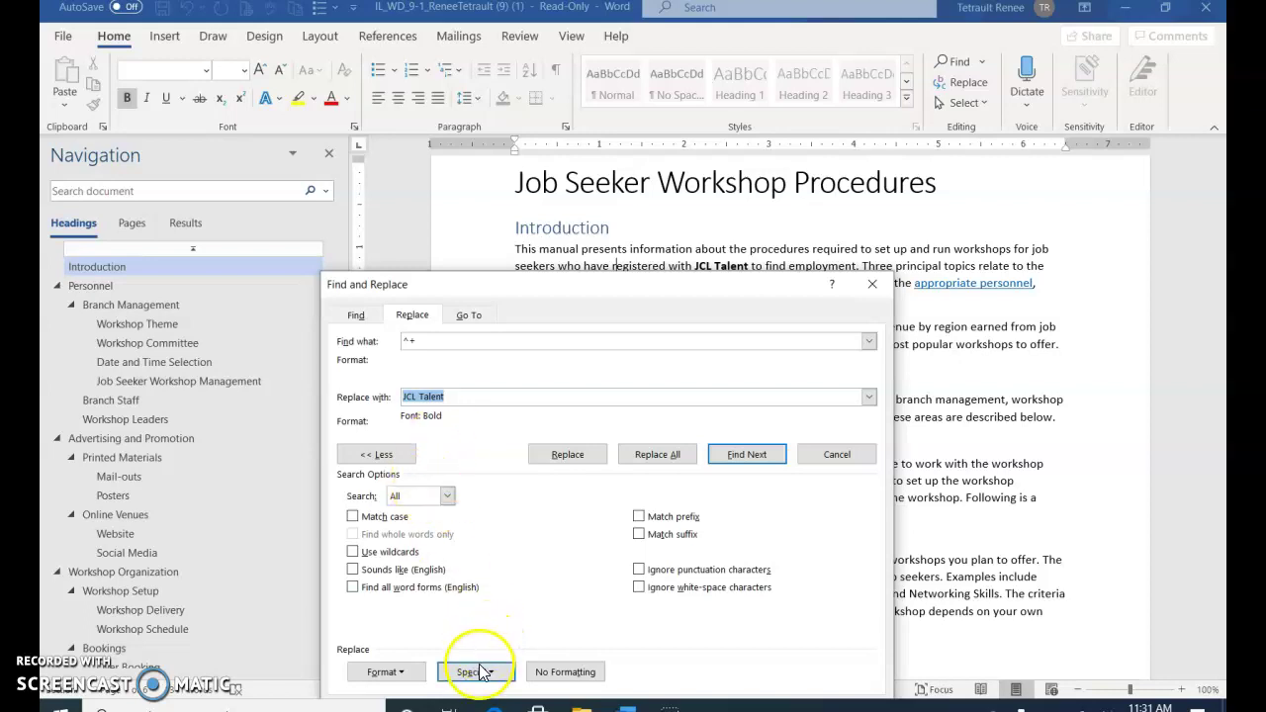
{"action": "key", "text": "Delete"}
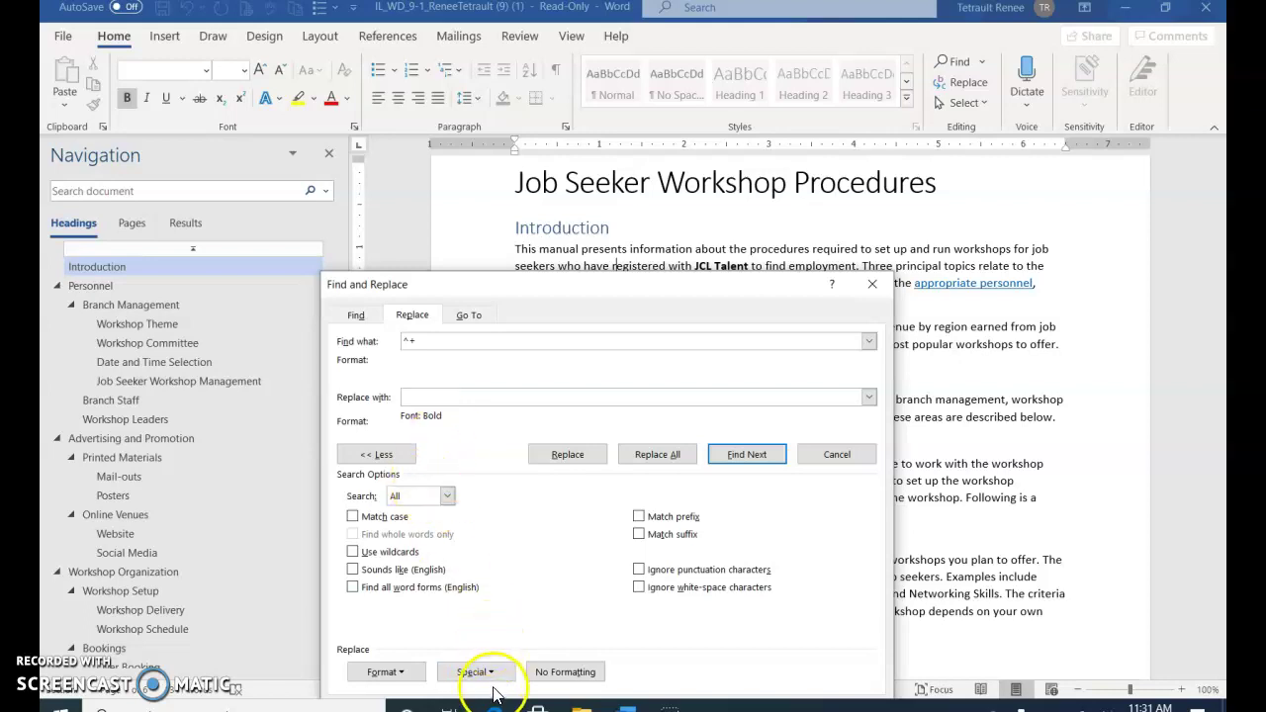
{"action": "left_click", "coordinate": [476, 671]}
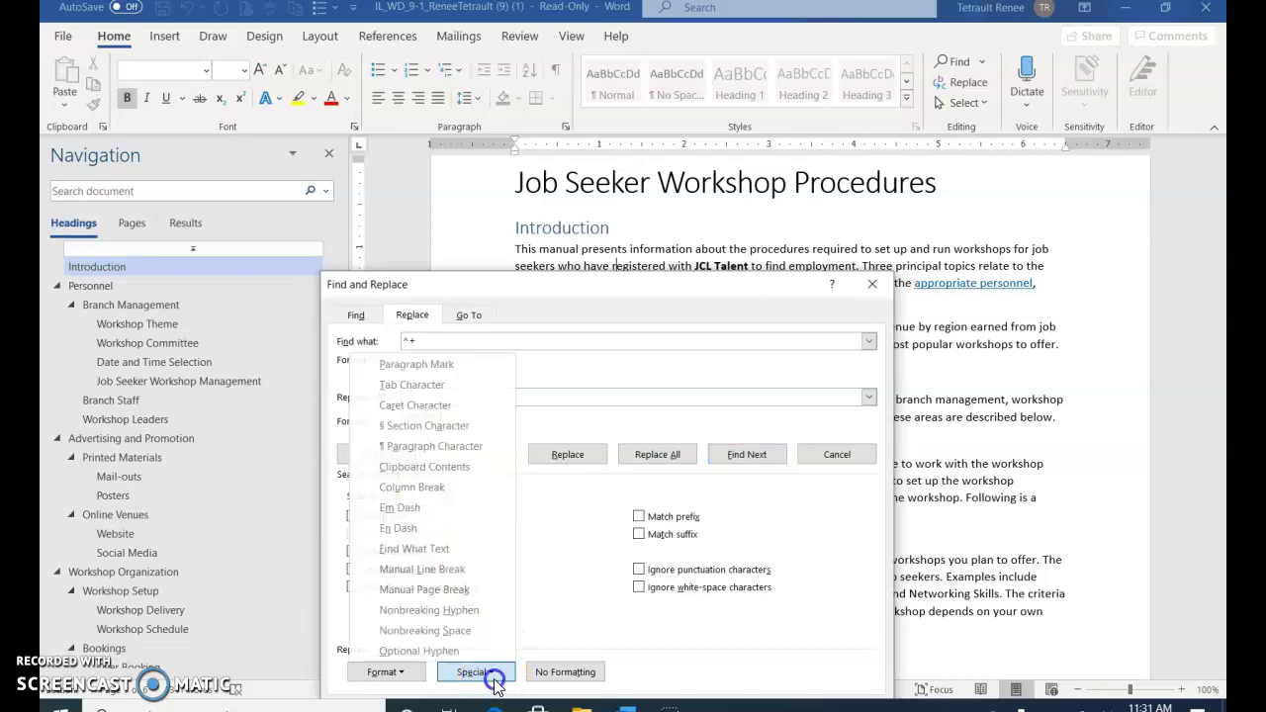
{"action": "left_click", "coordinate": [397, 528]}
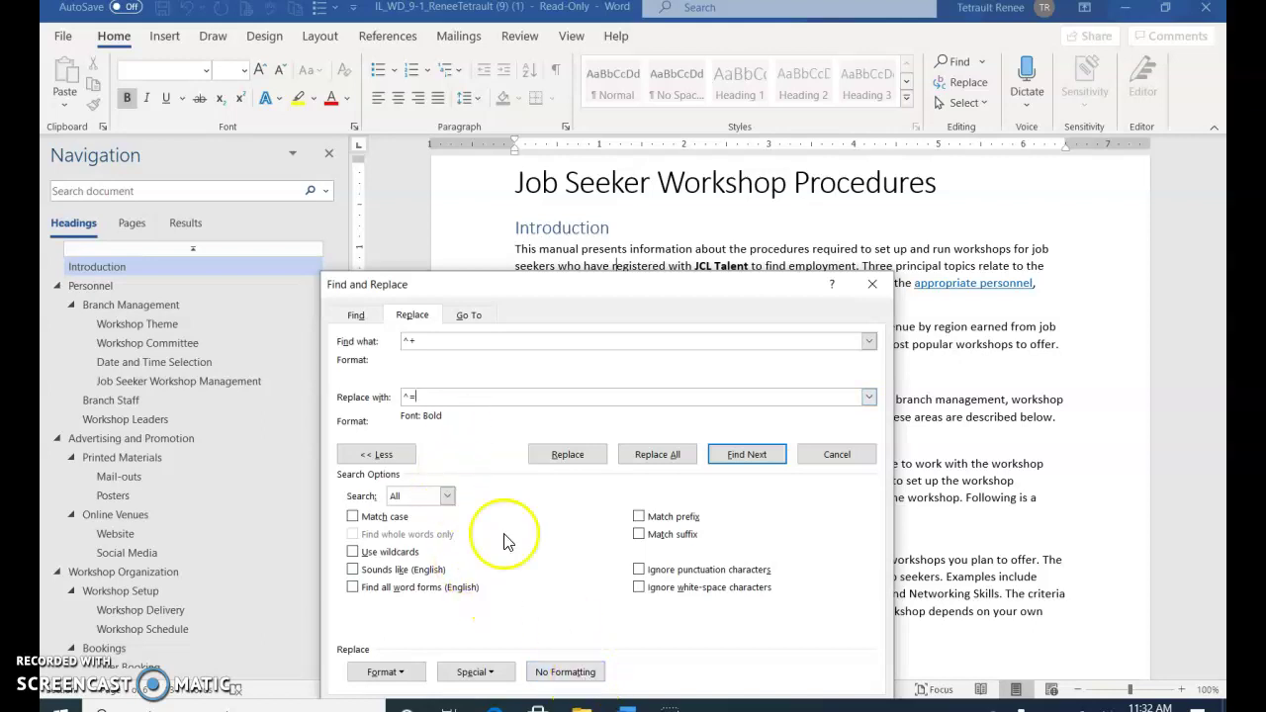
{"action": "left_click", "coordinate": [564, 677]}
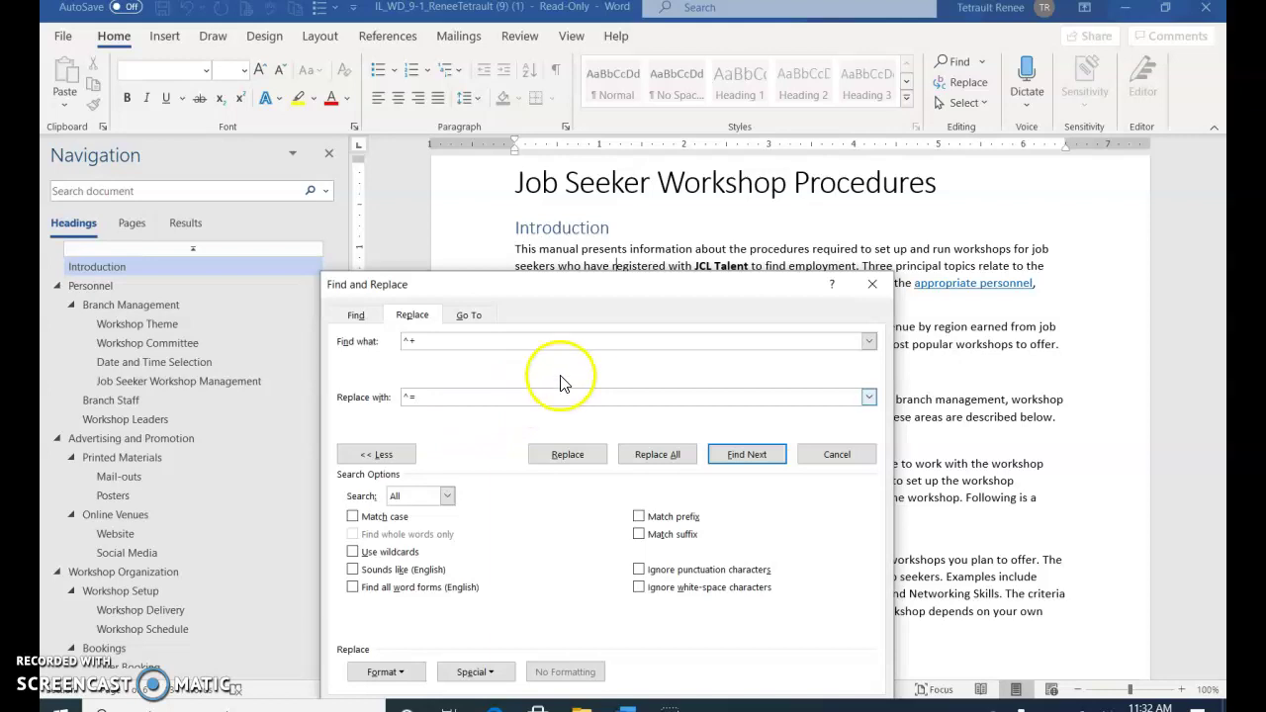
{"action": "left_click", "coordinate": [744, 460]}
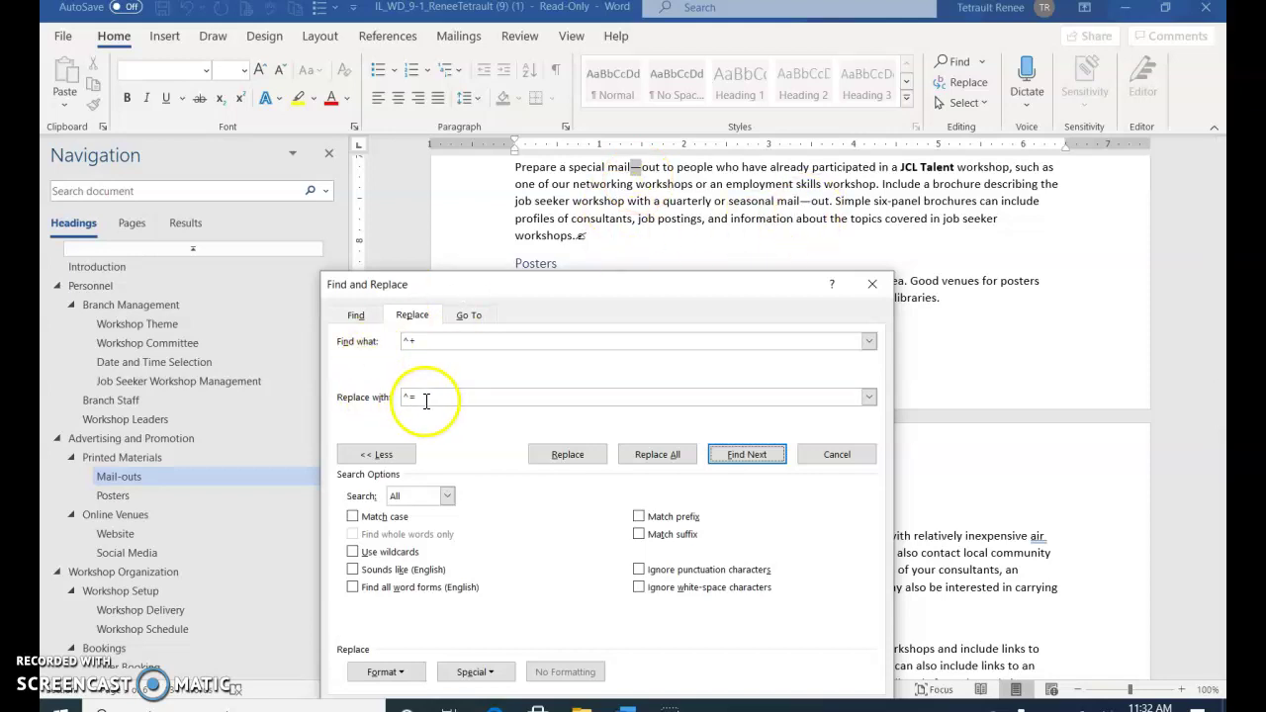
{"action": "left_click", "coordinate": [669, 457]}
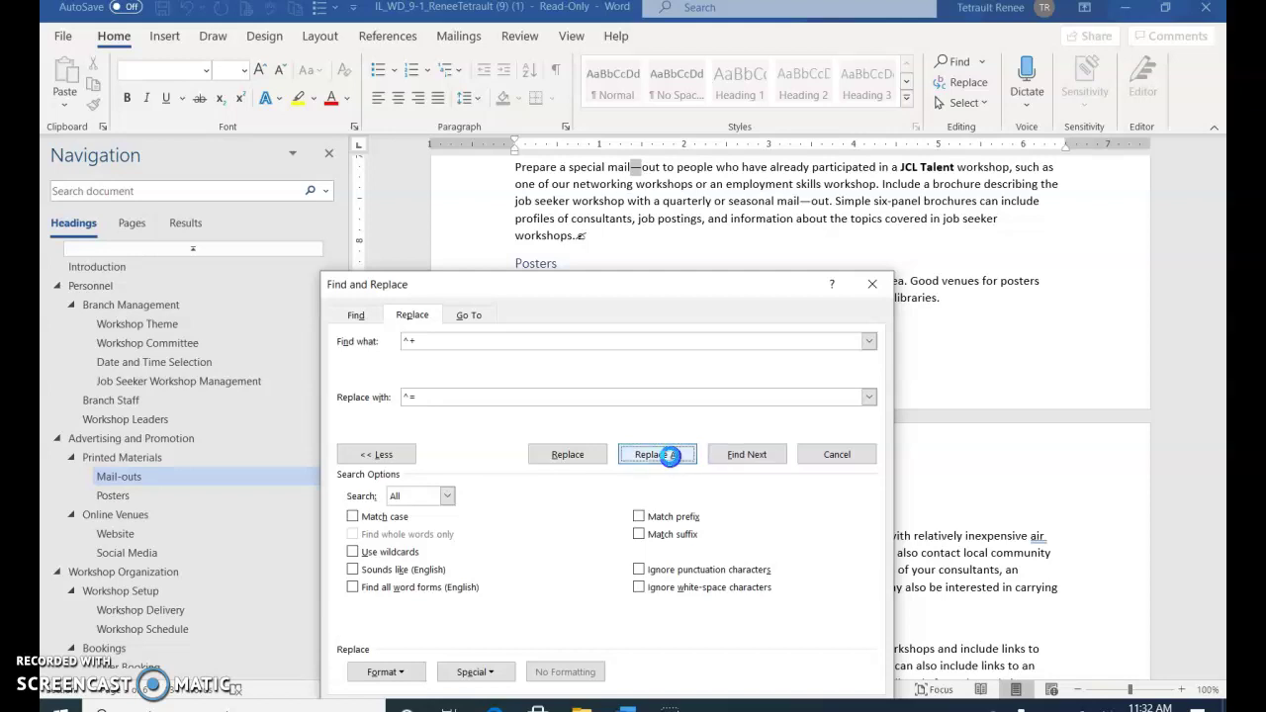